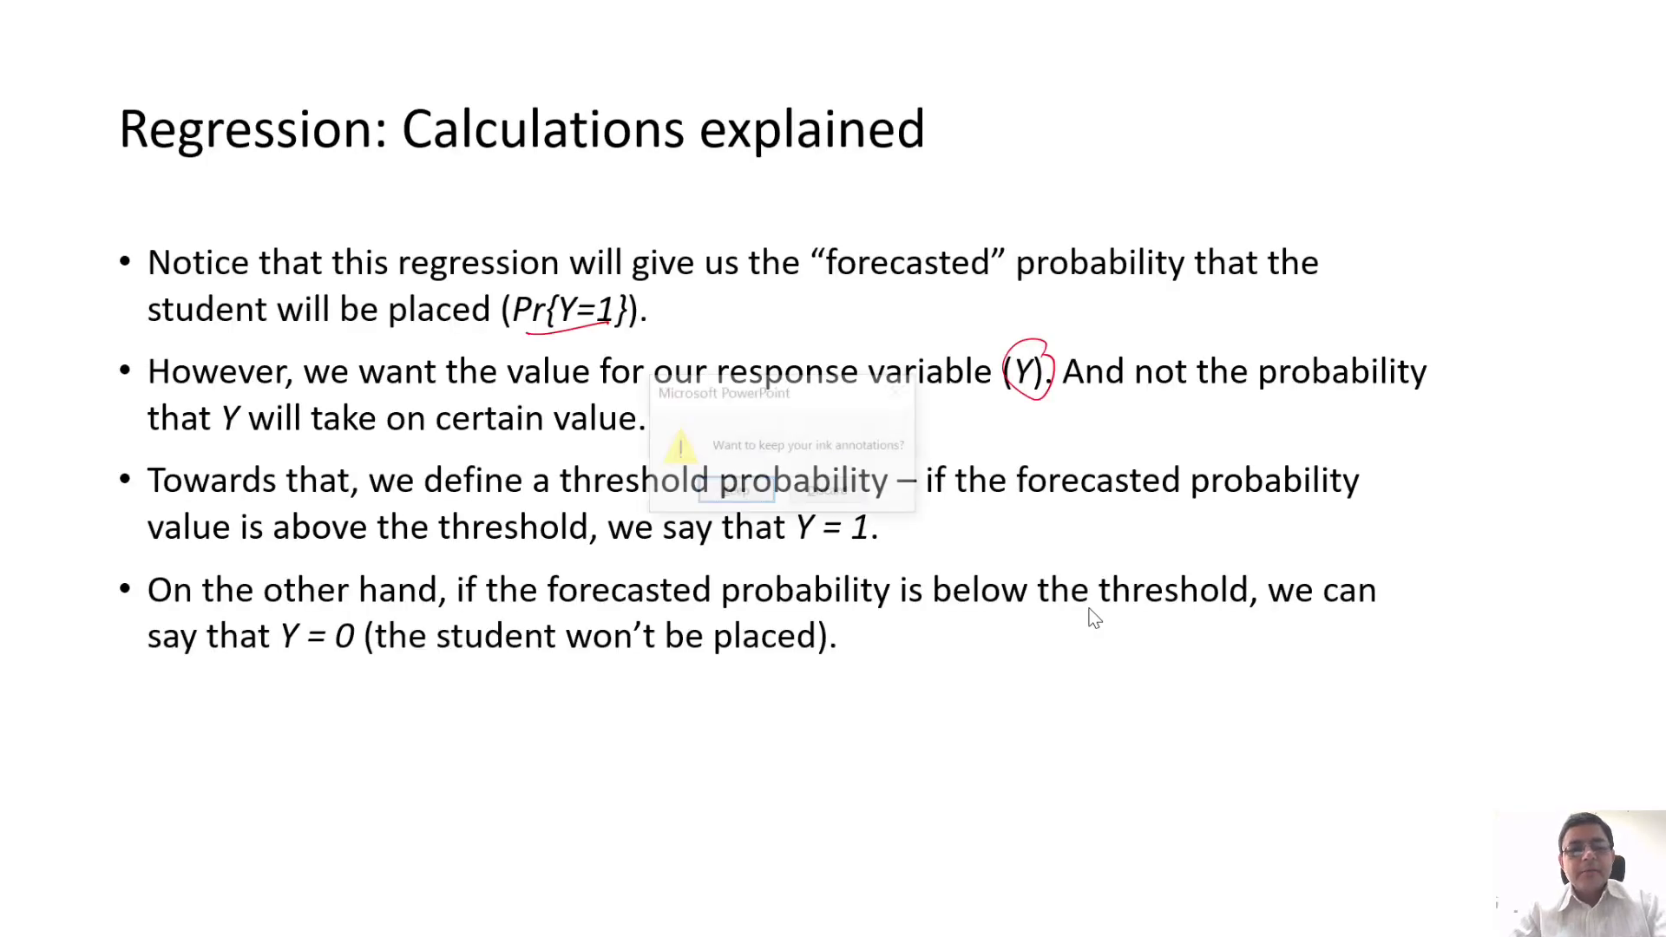
- Keep the slide show's ink annotations and switch to the Logit sheet of the logit-regression workbook in Excel
click(735, 494)
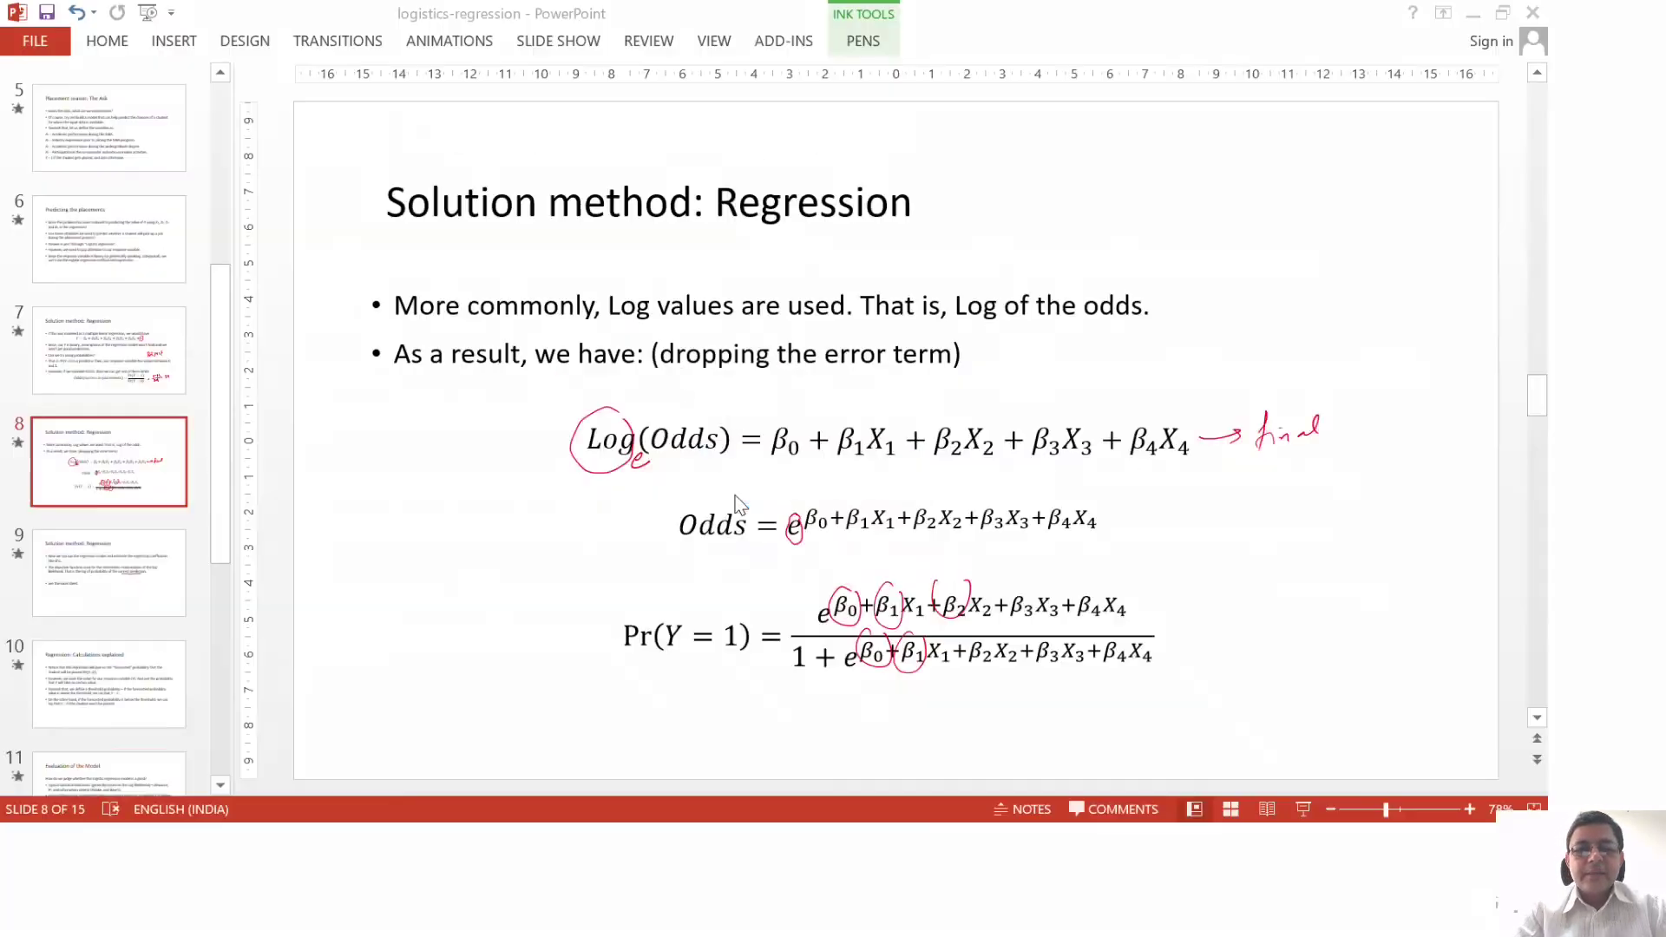
key(alt+Tab)
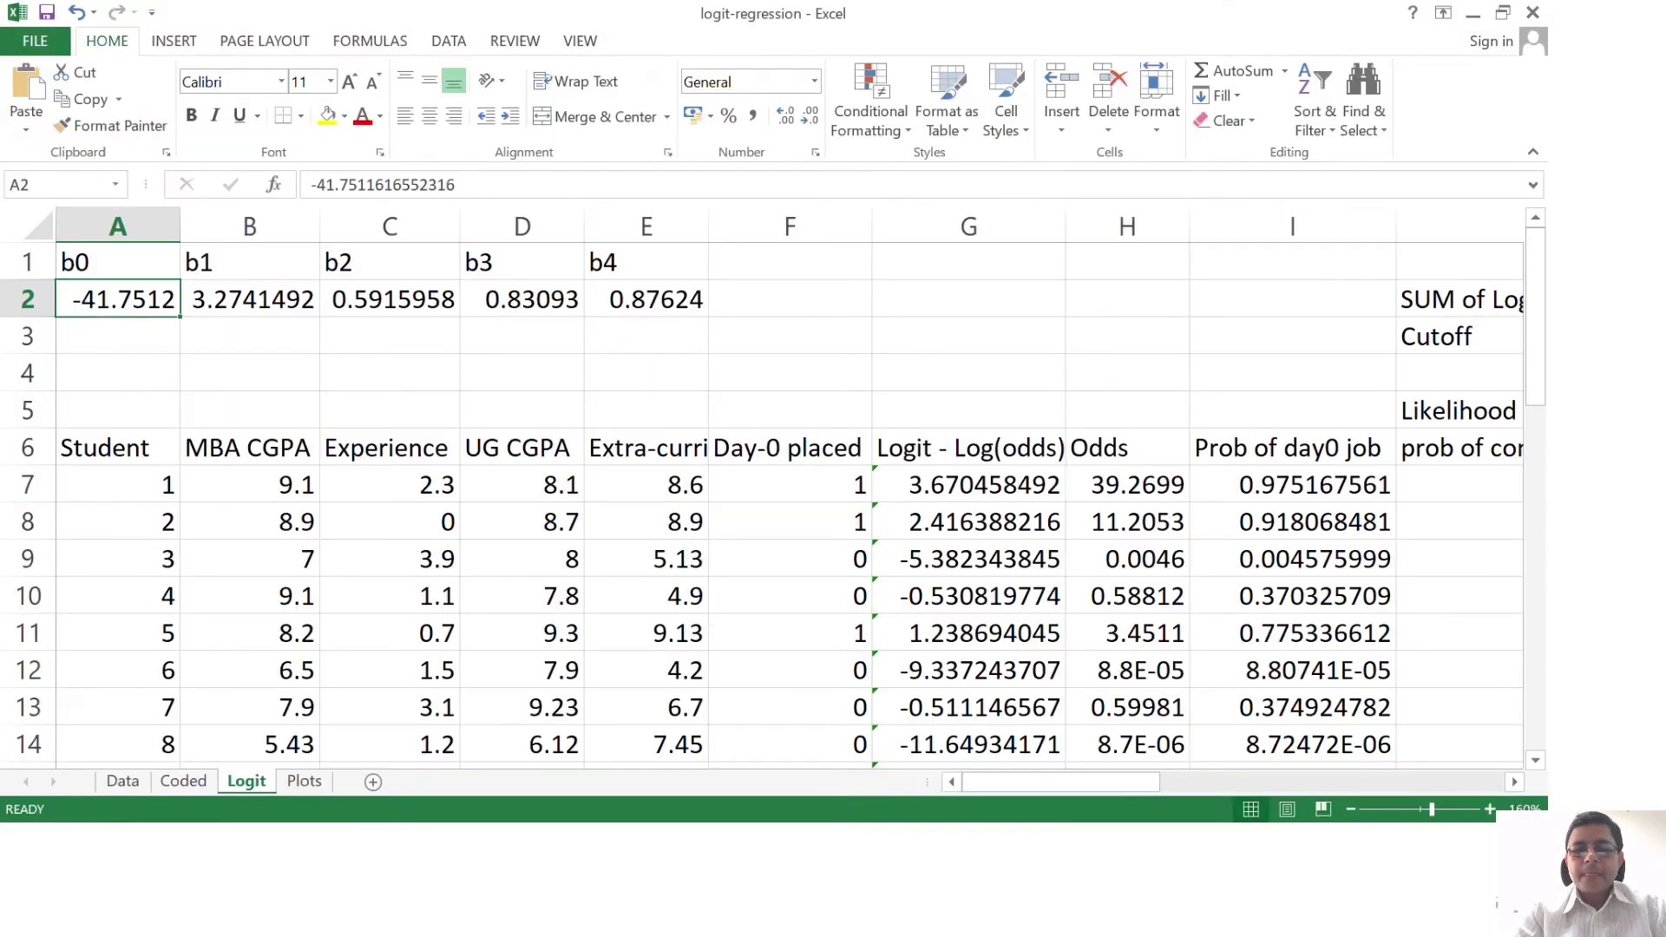
click(1514, 782)
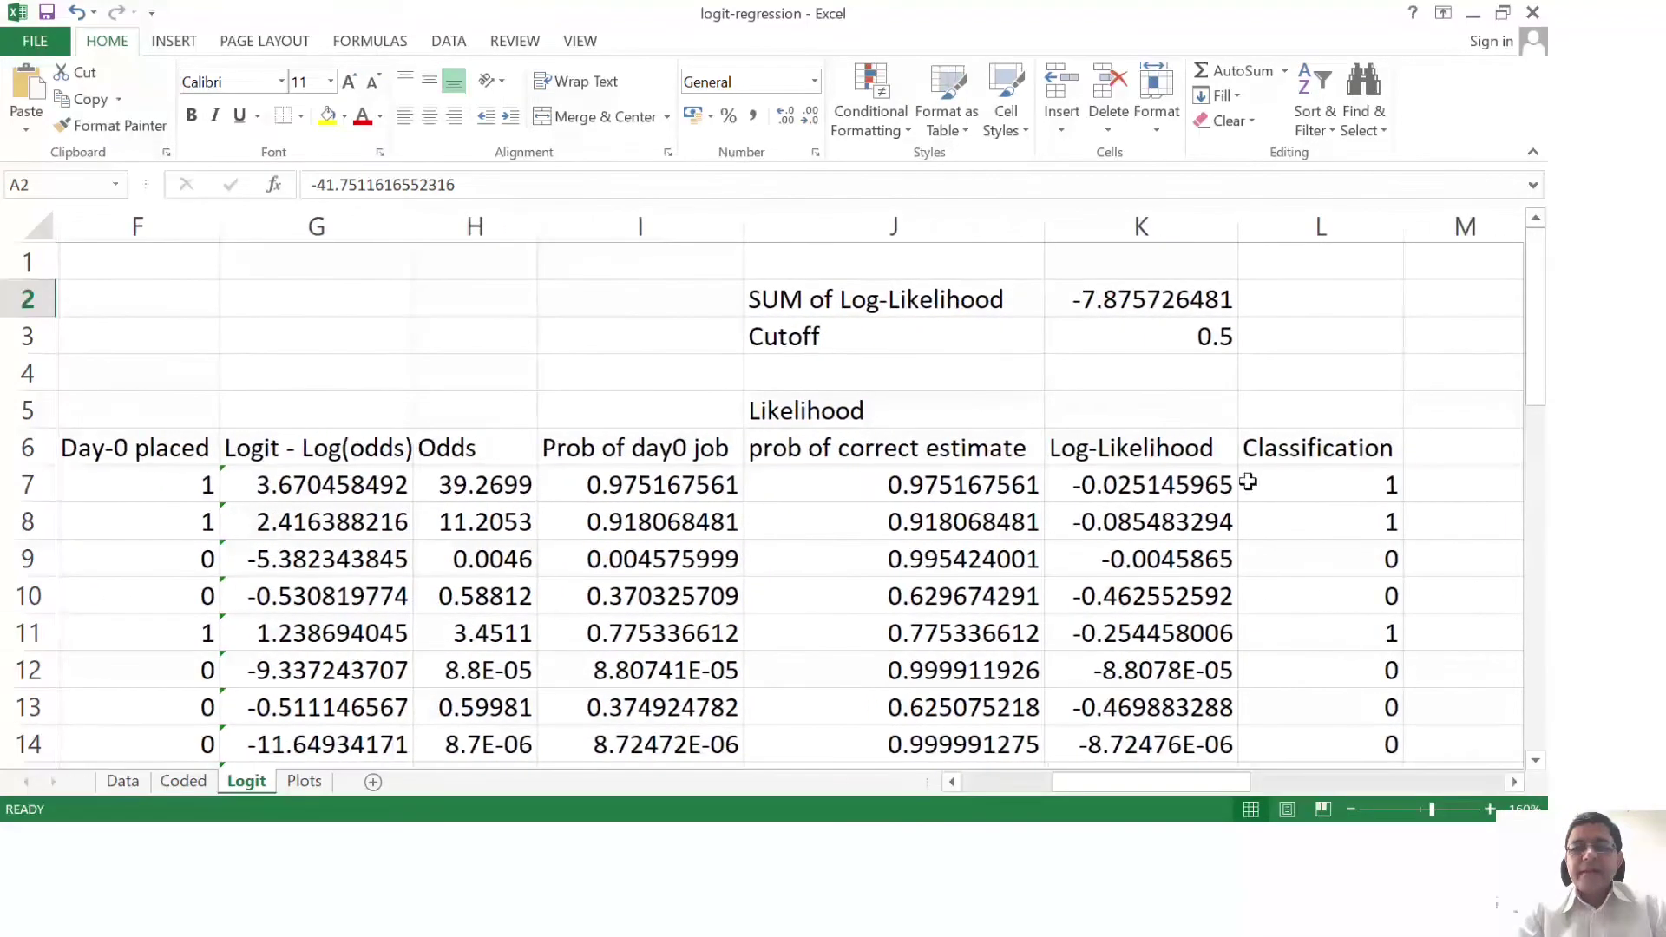
- Examine the cutoff in K3, the first student's day-0 job probability in I7 and the classification formula in L7
click(884, 330)
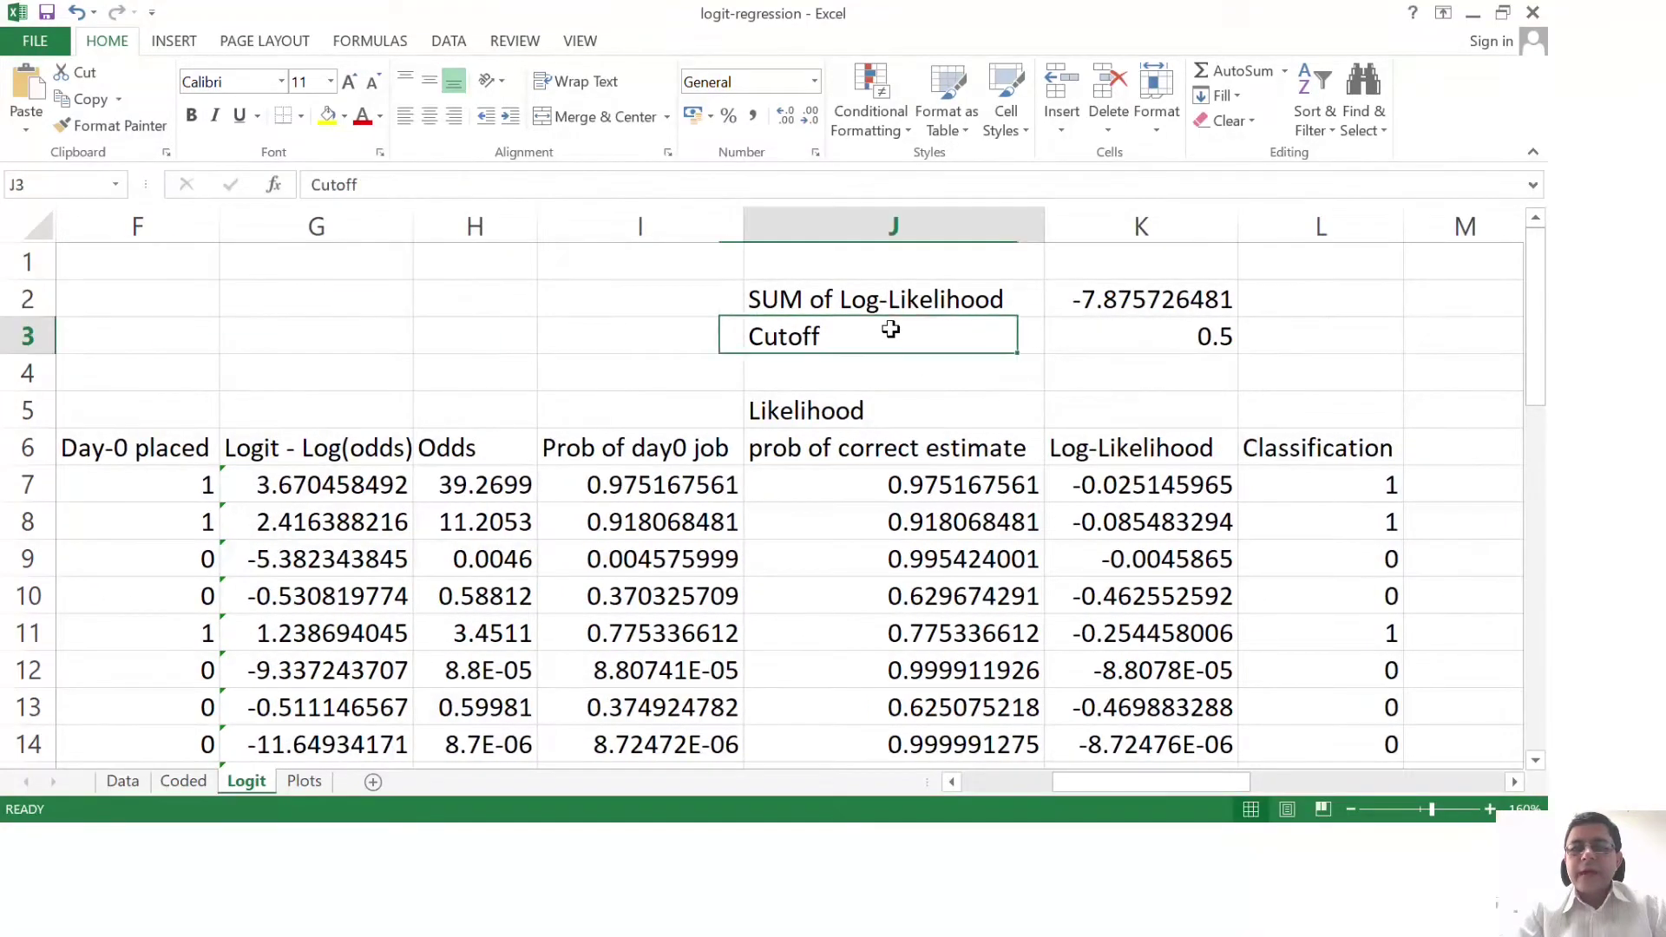
click(1178, 334)
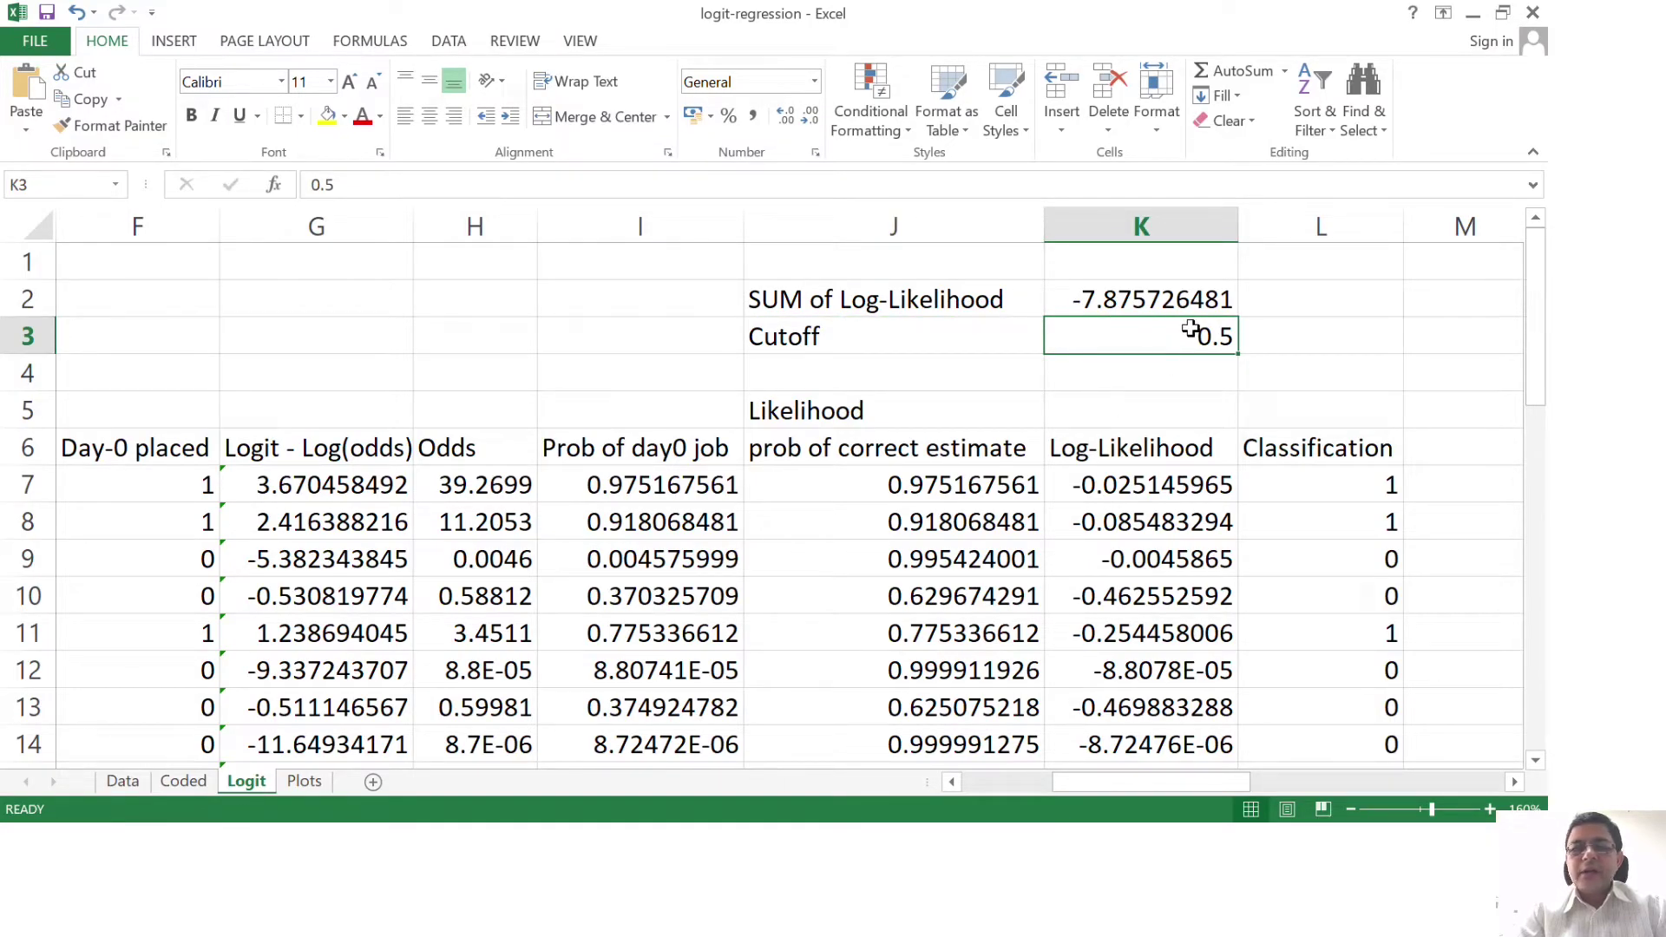
click(685, 488)
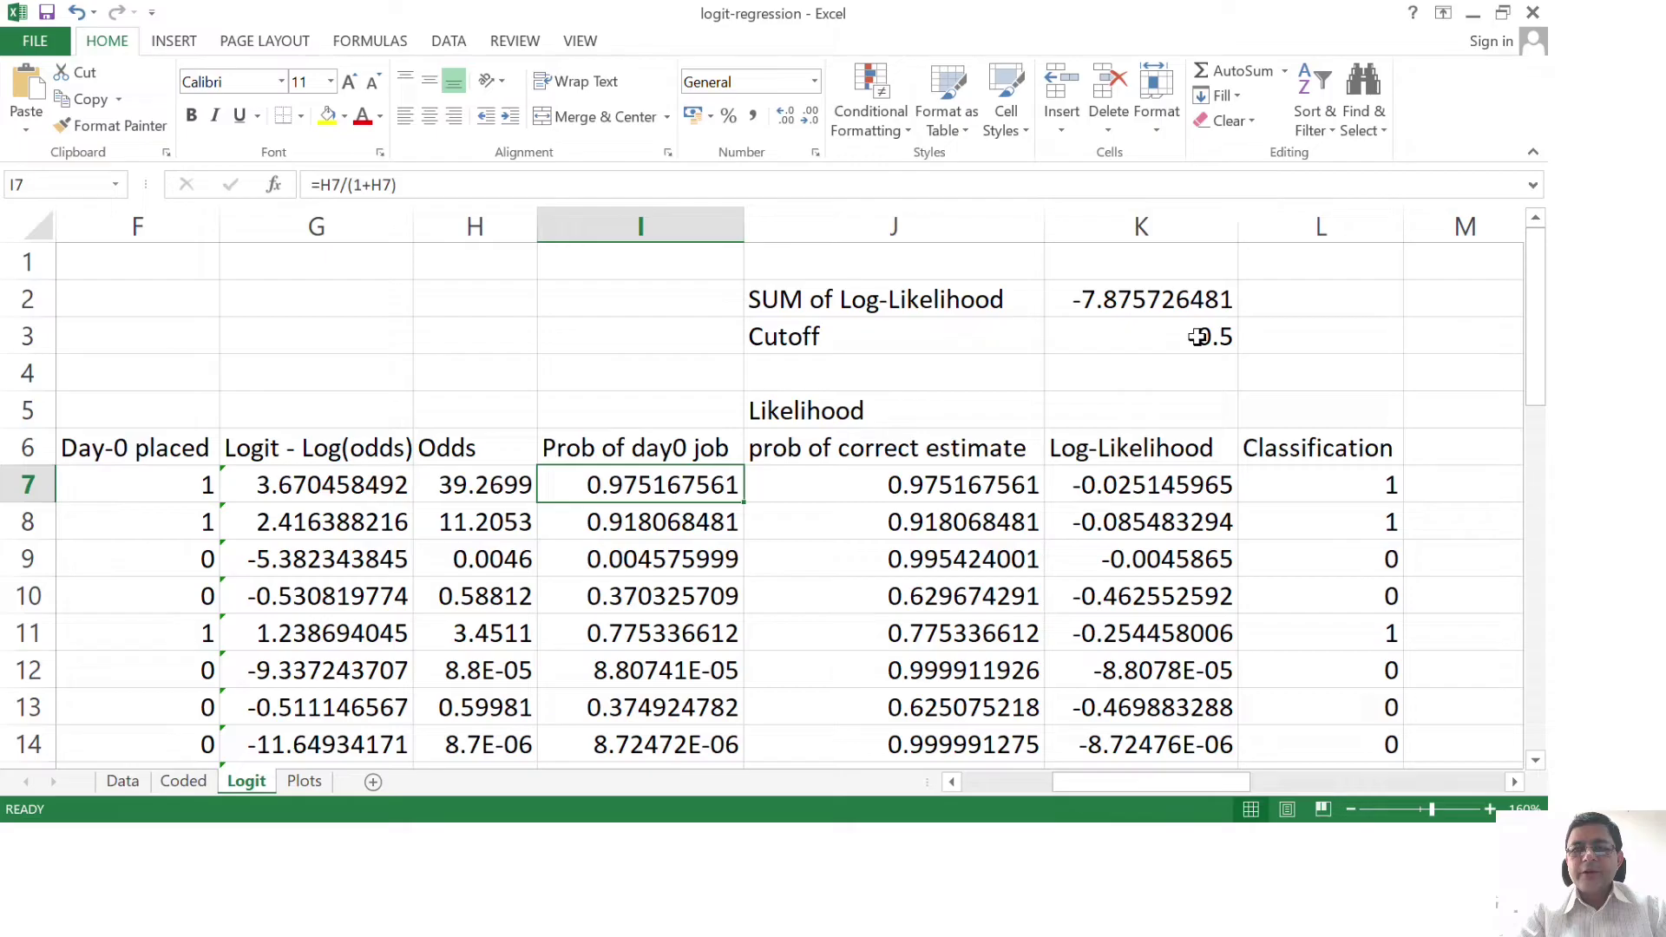
click(1377, 483)
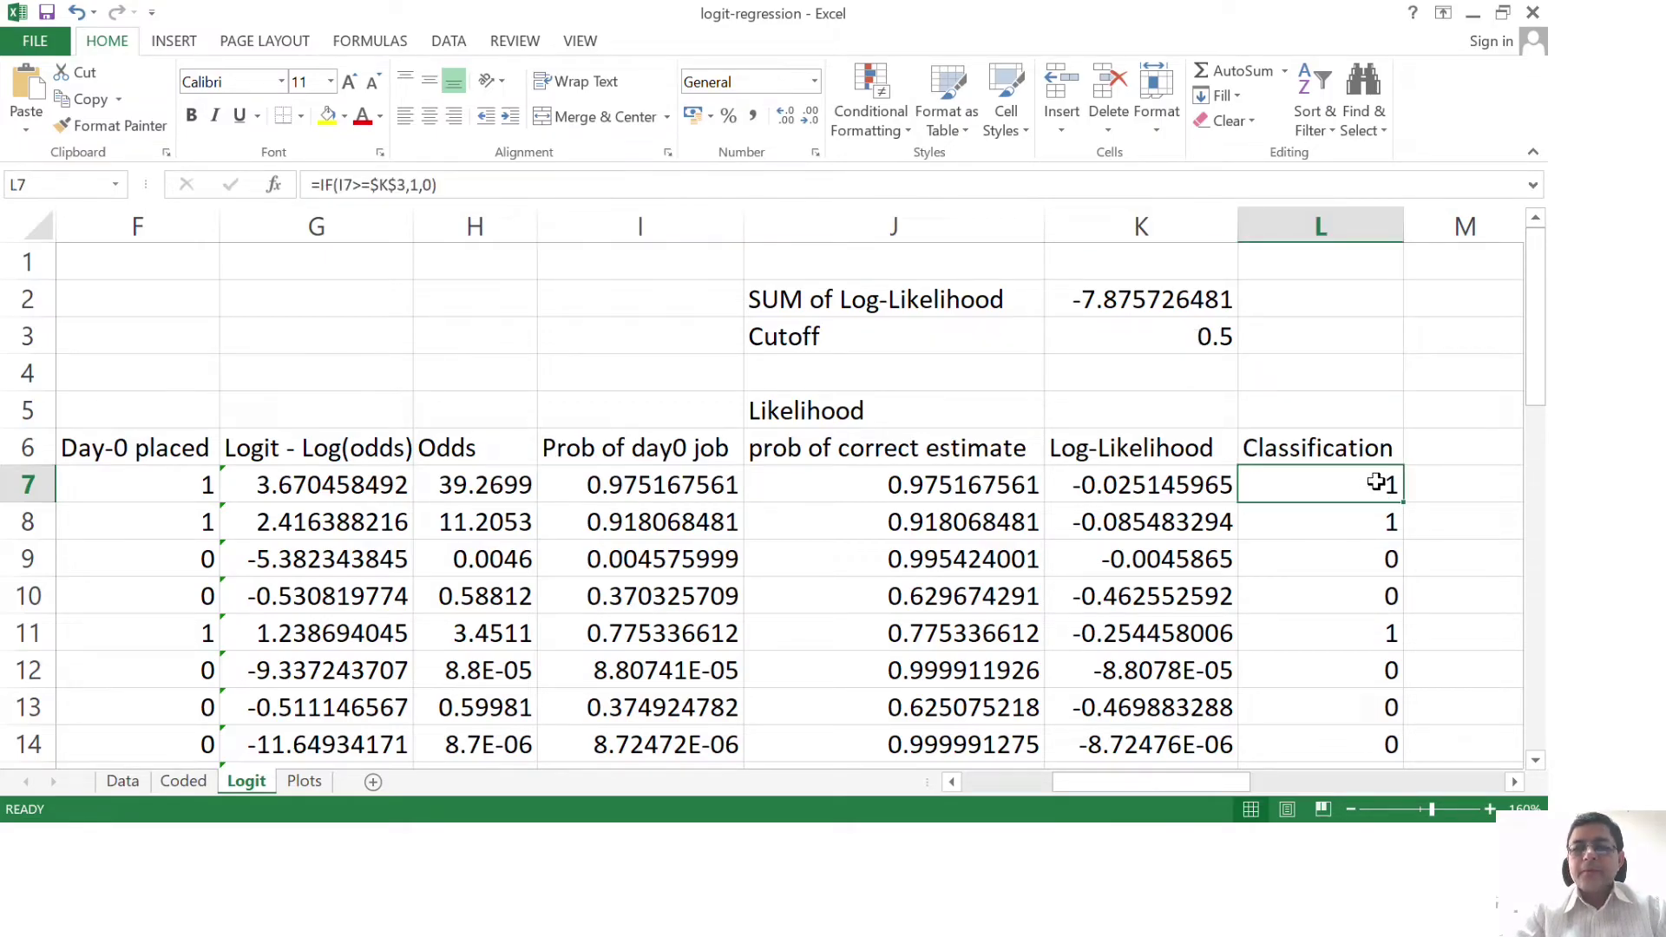
key(Up)
key(Down)
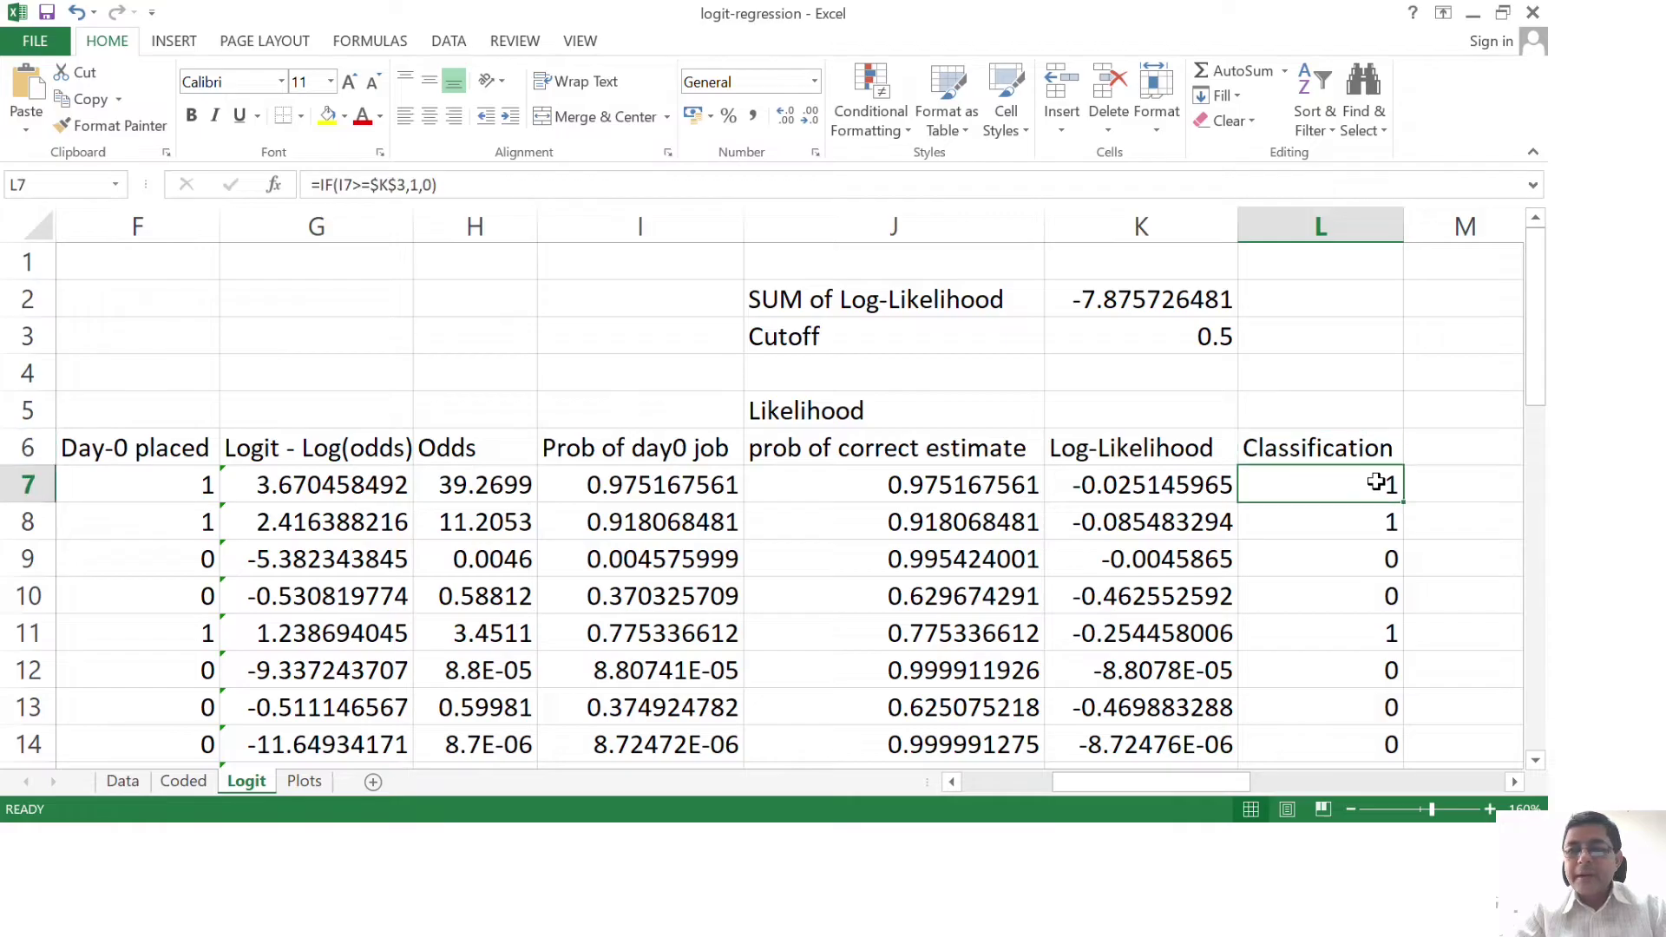
- Enter the label "Predicted Y" in cell L5, above the Classification heading
key(Up)
key(Up)
text(Pred)
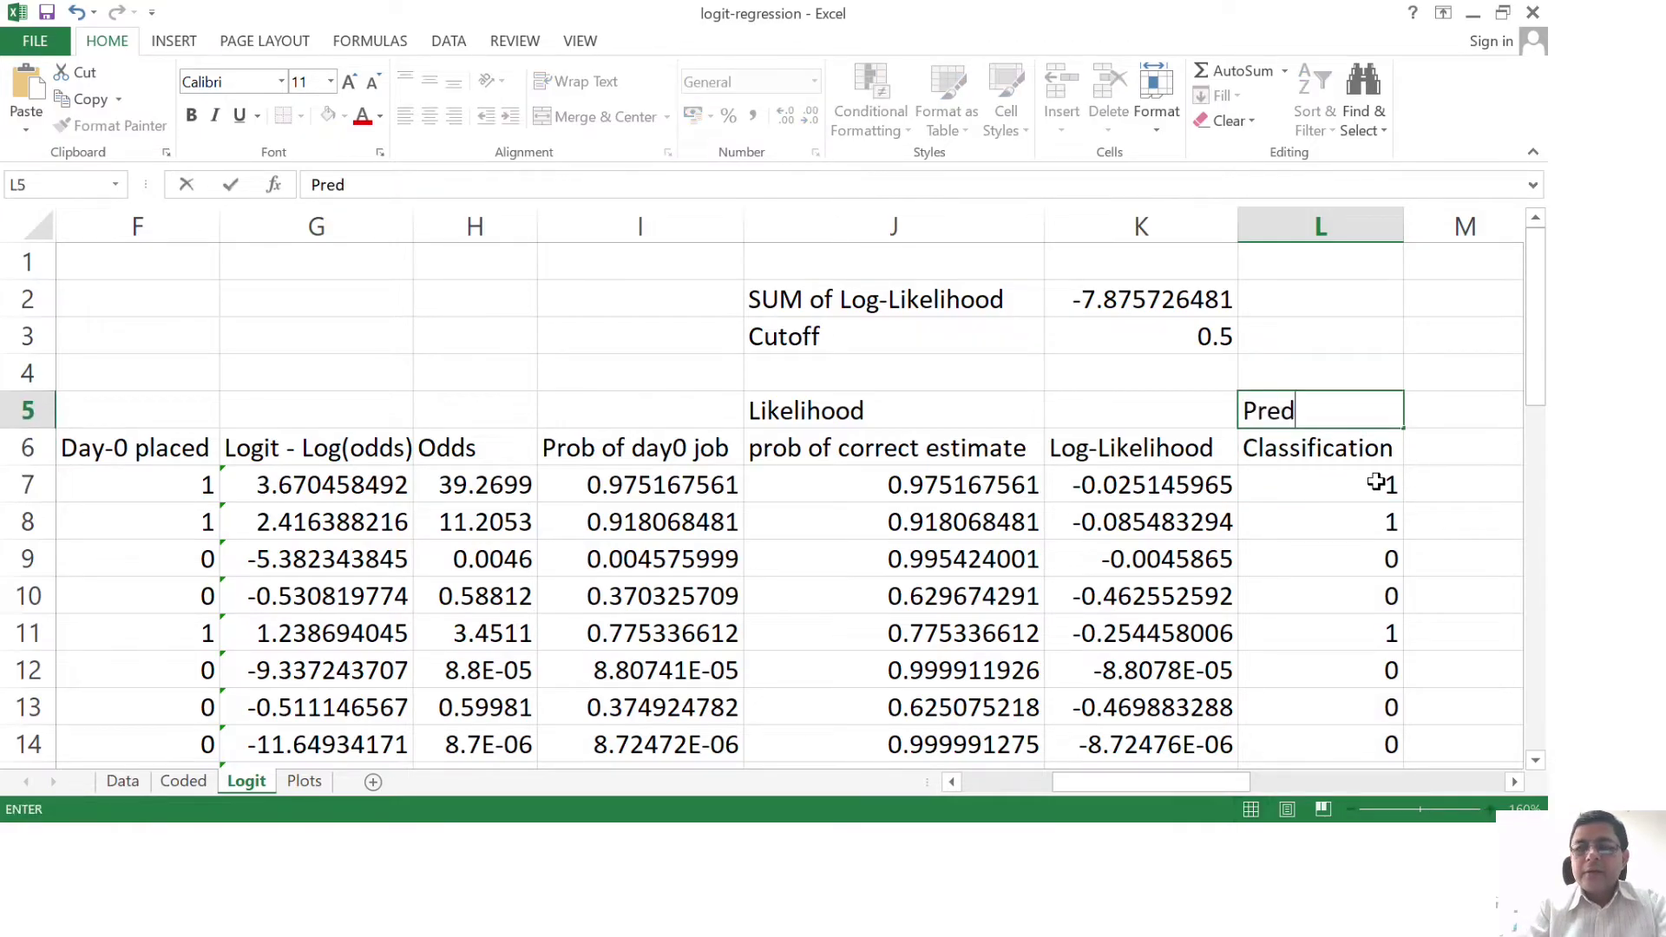
text(icted Y)
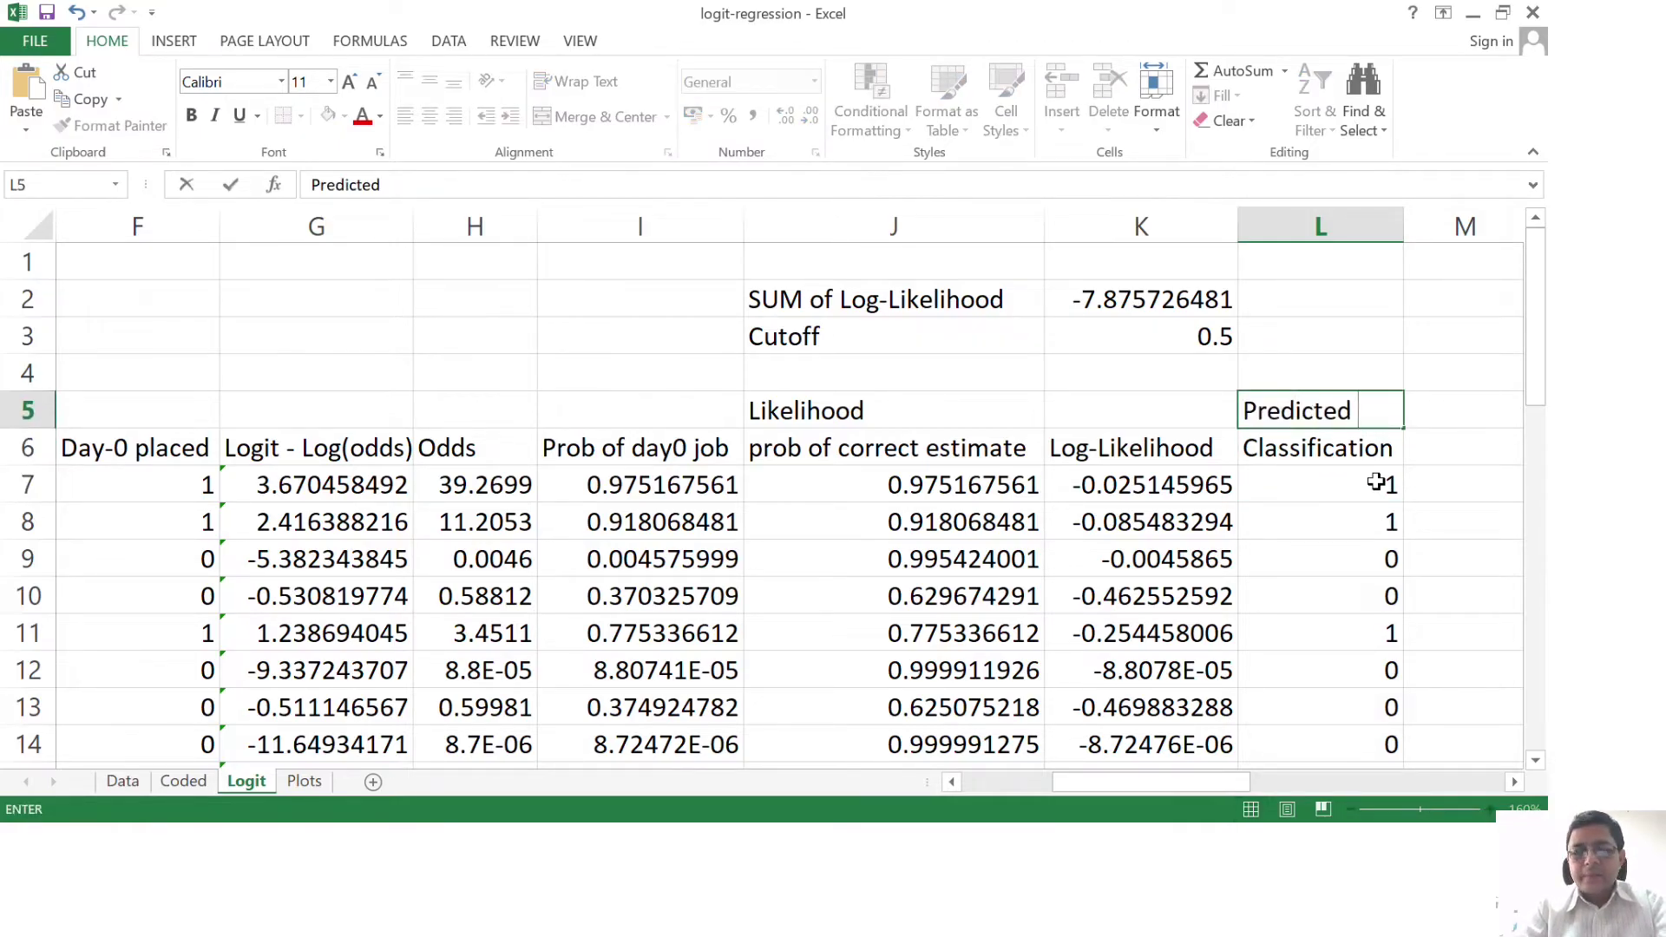
key(Return)
key(Down)
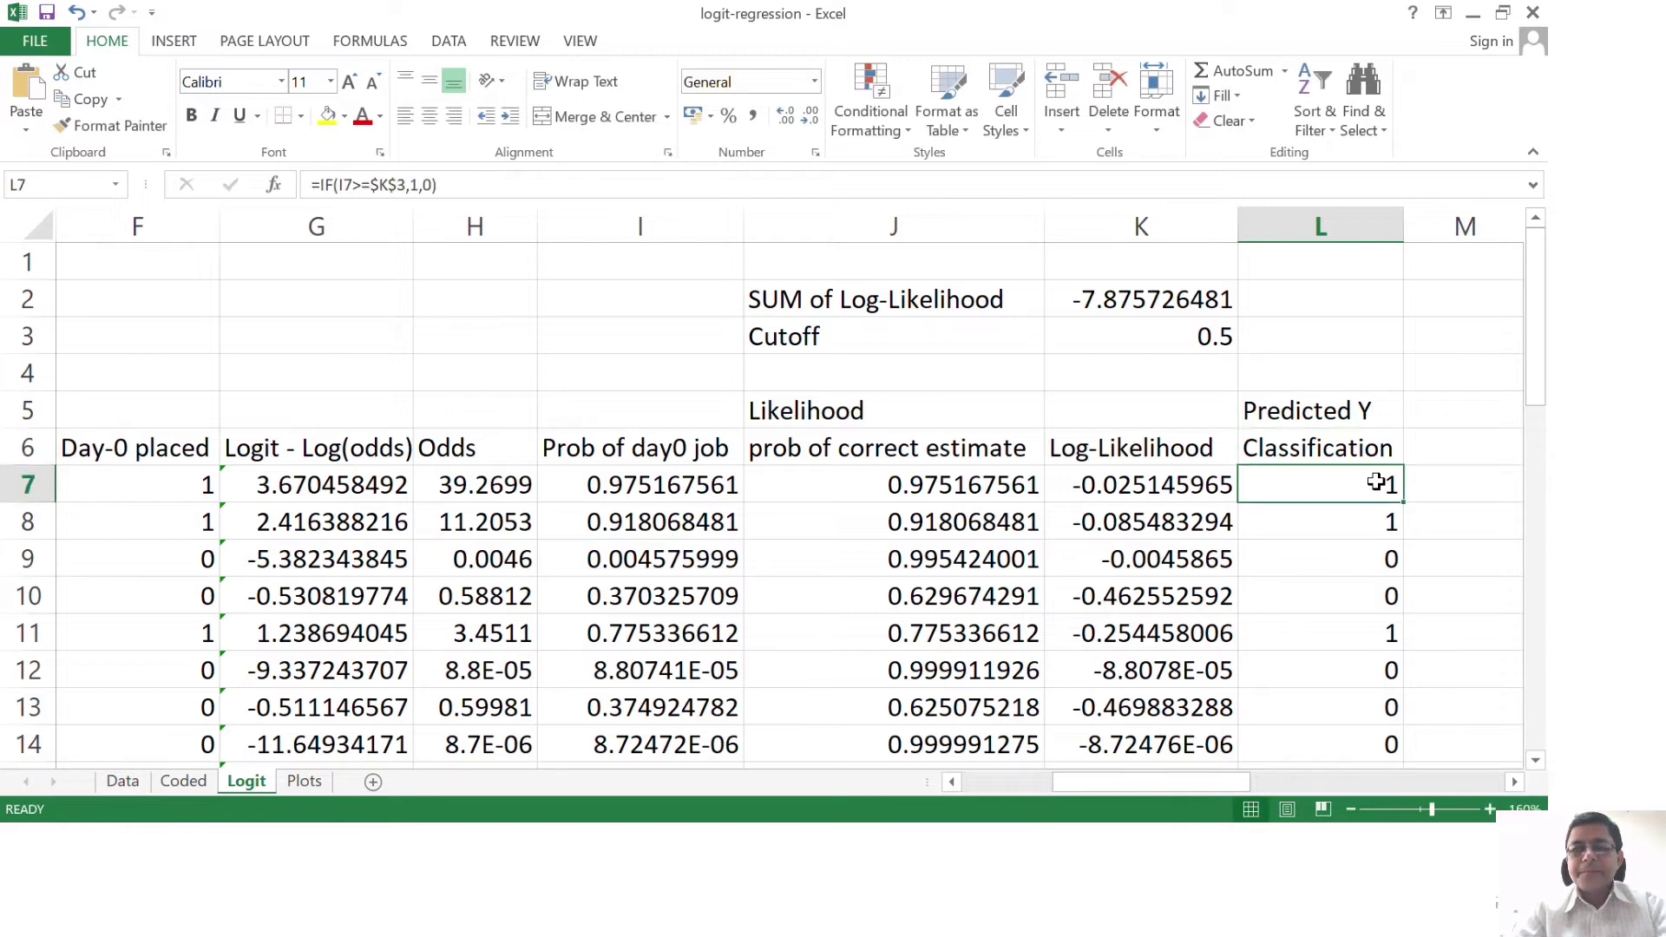
- Compare the day-0 job probabilities of the first two students with the cutoff in K3 and their classifications
key(Left)
key(Left)
key(Left)
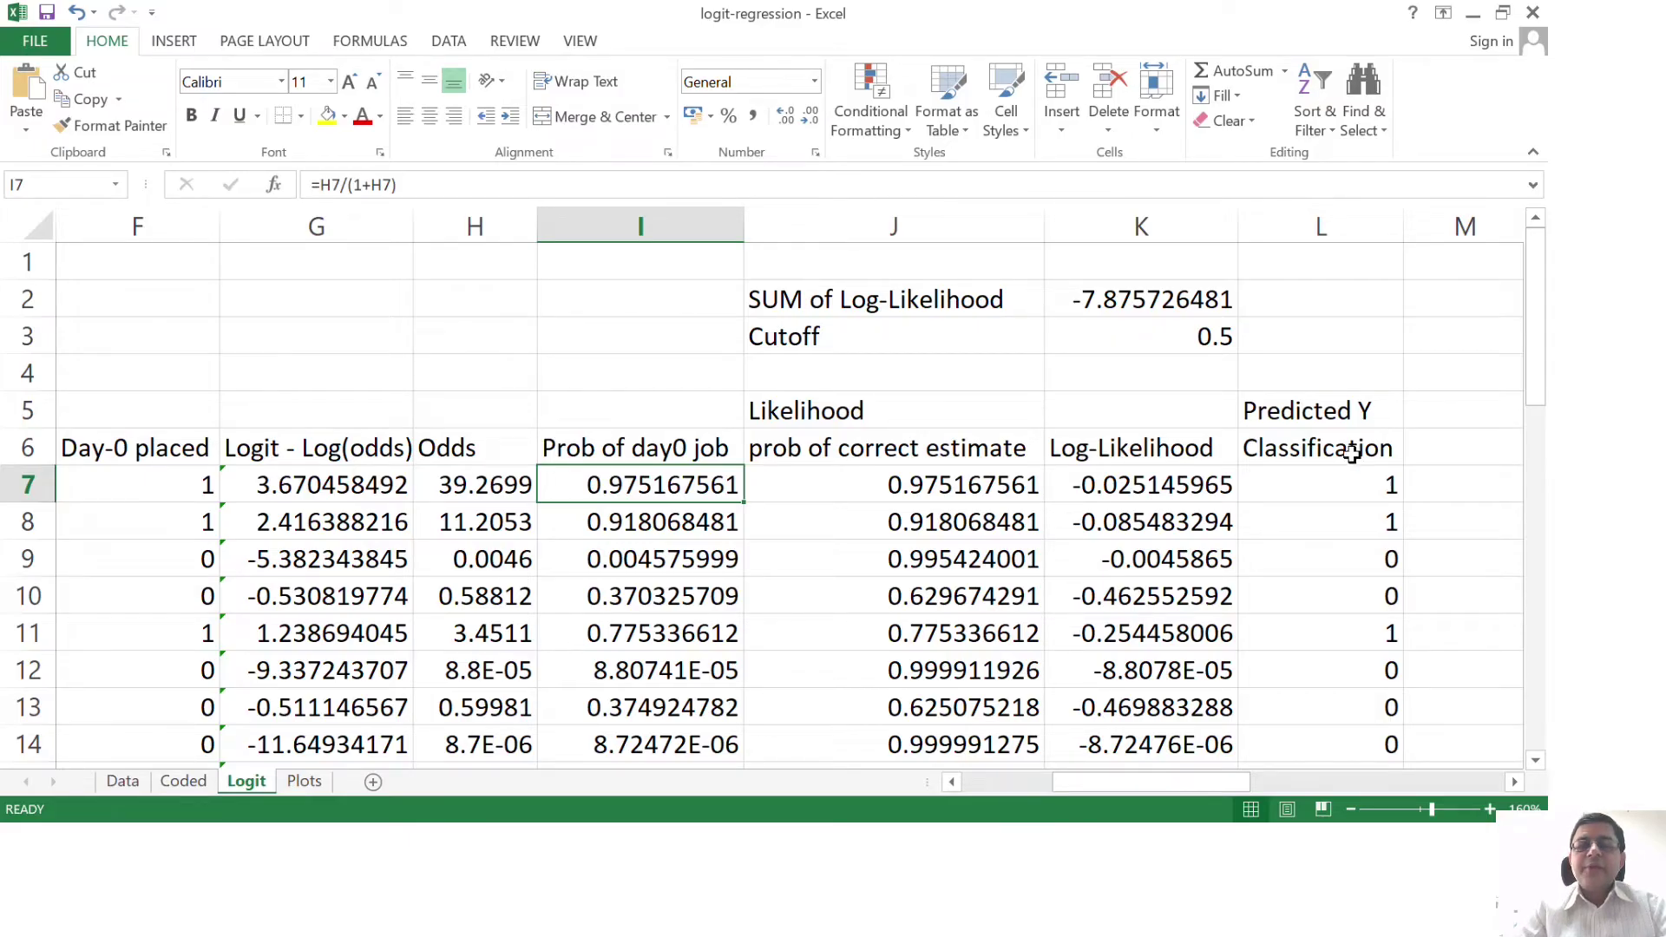
click(1206, 336)
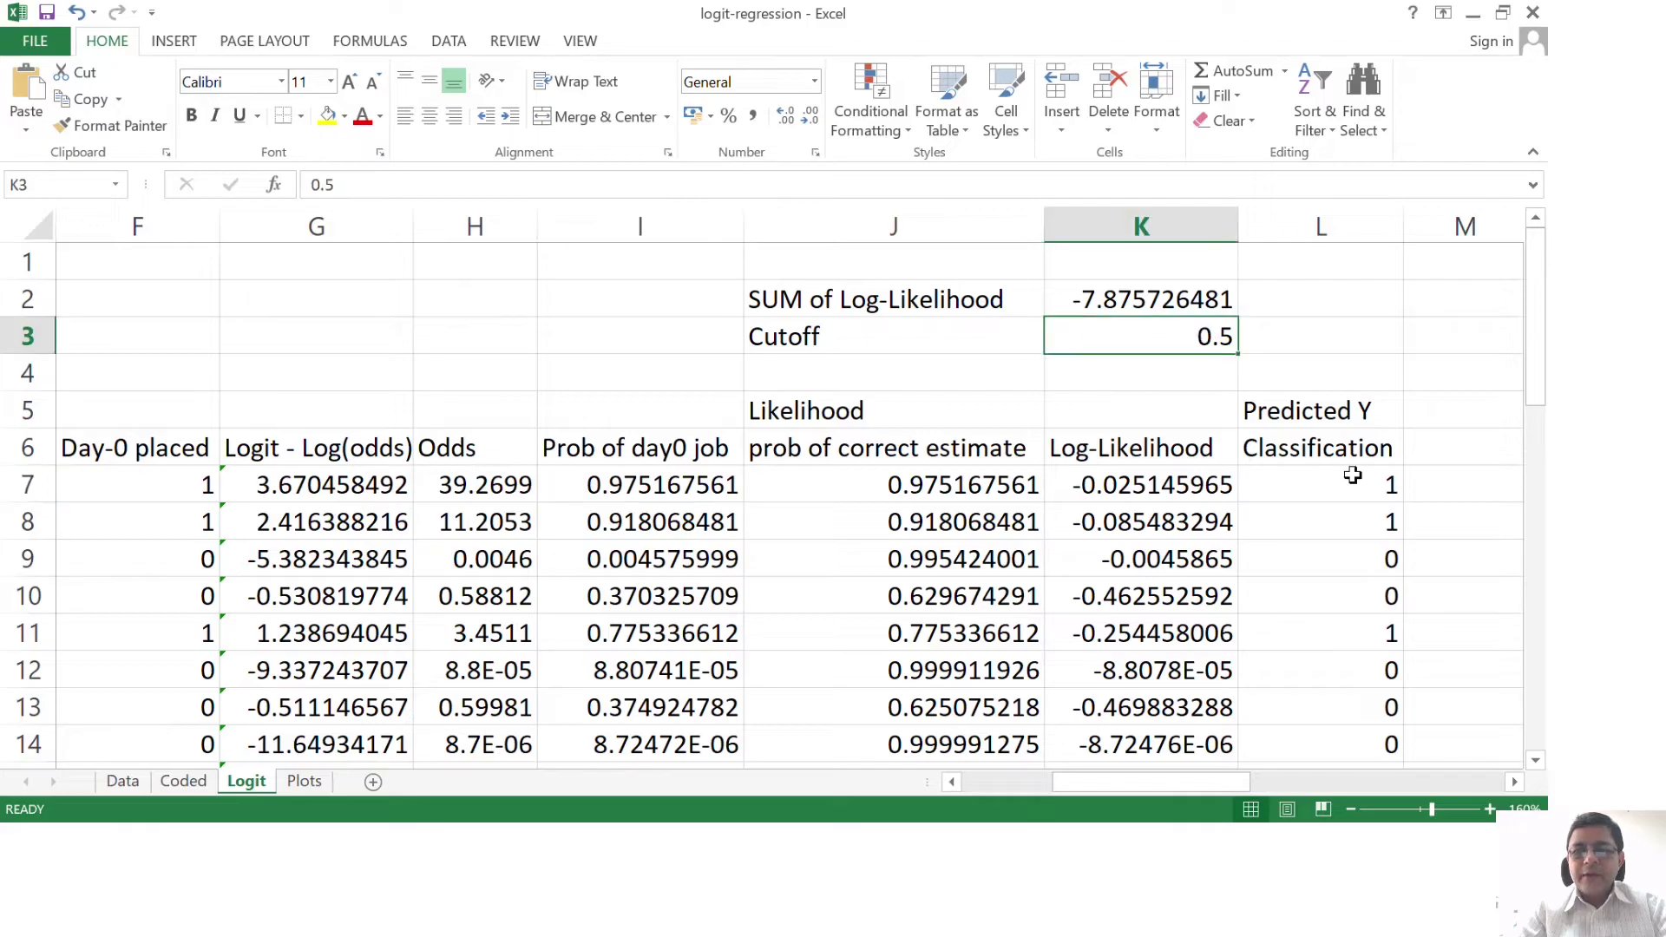
click(1355, 477)
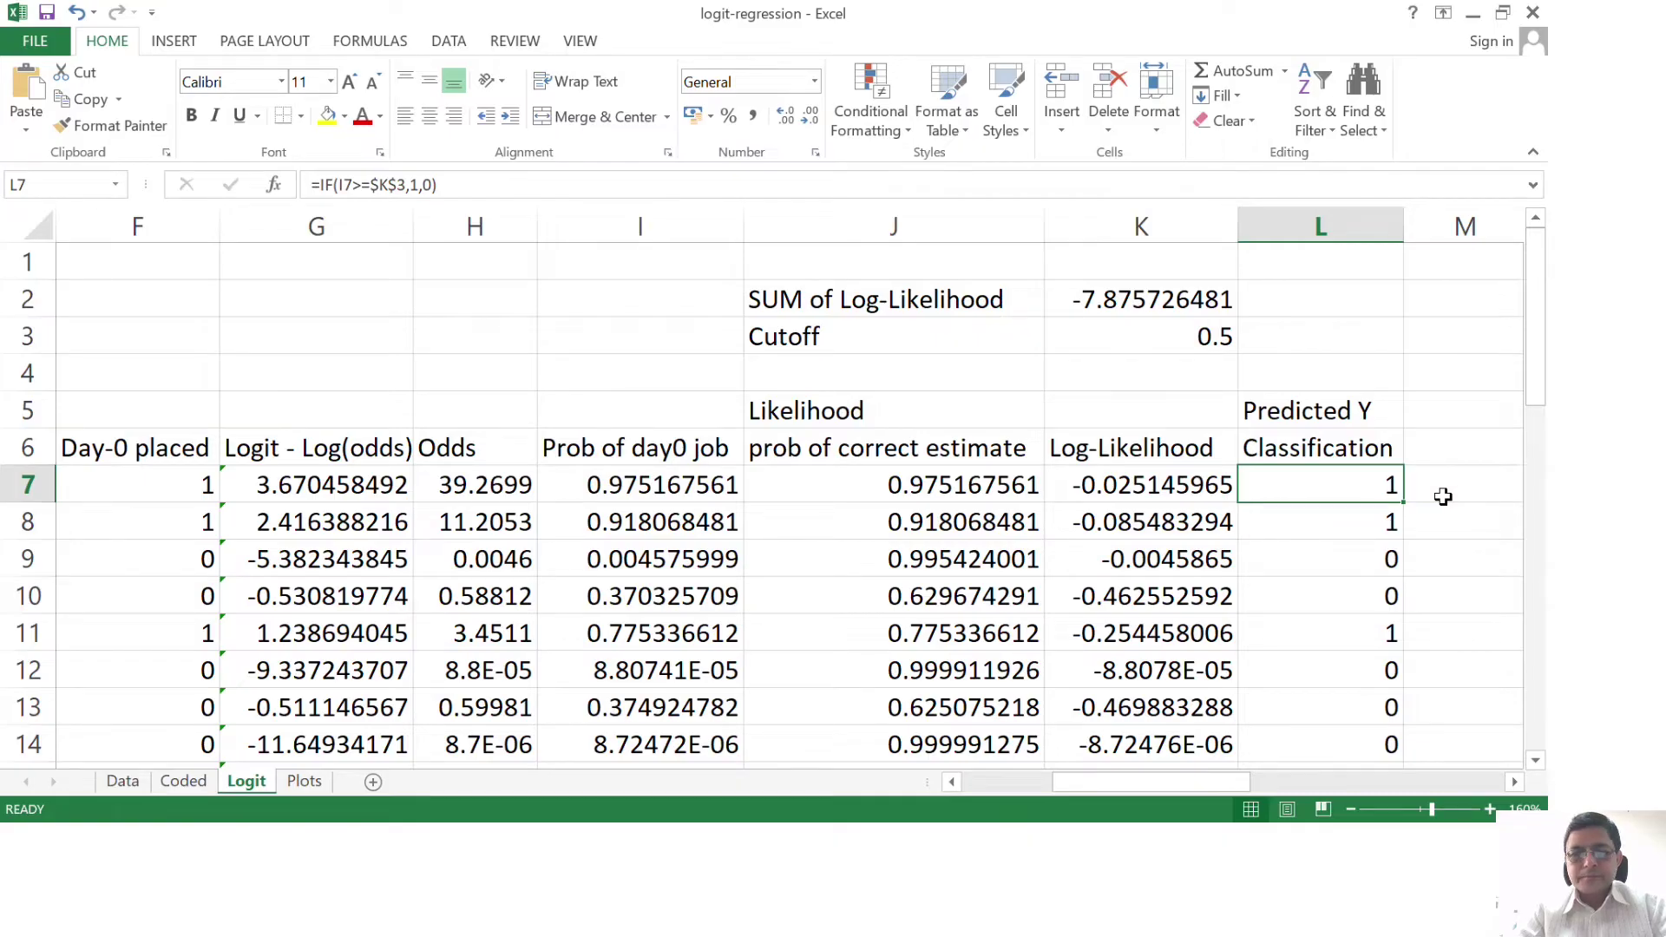
key(Down)
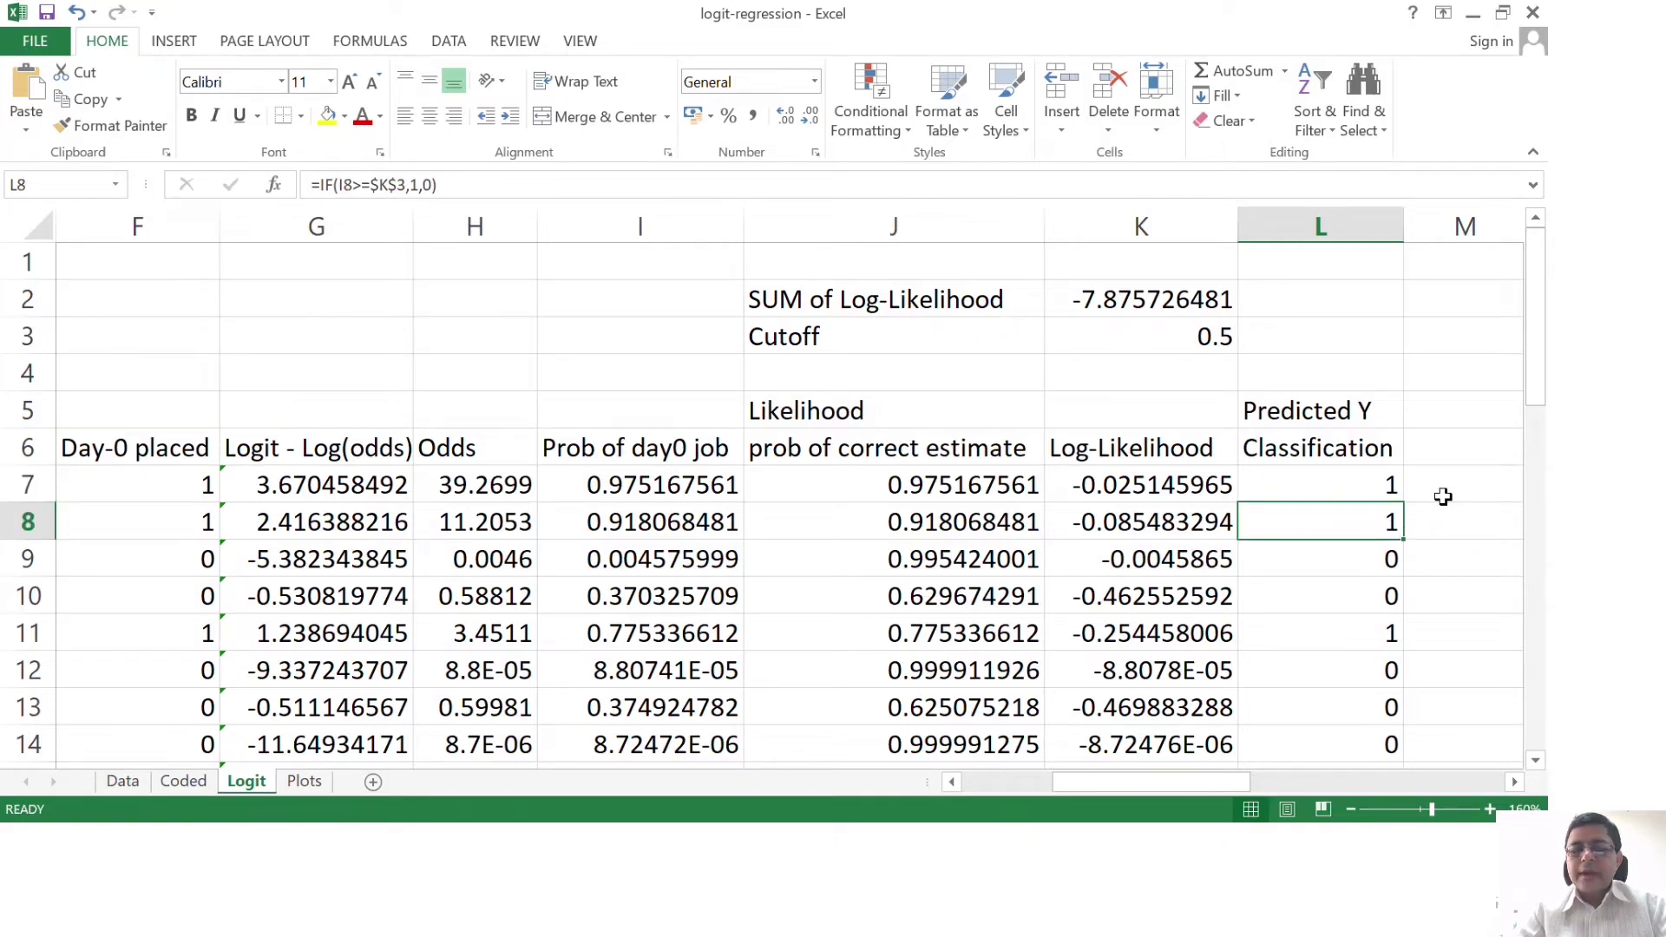
key(Left)
key(Left)
key(Left)
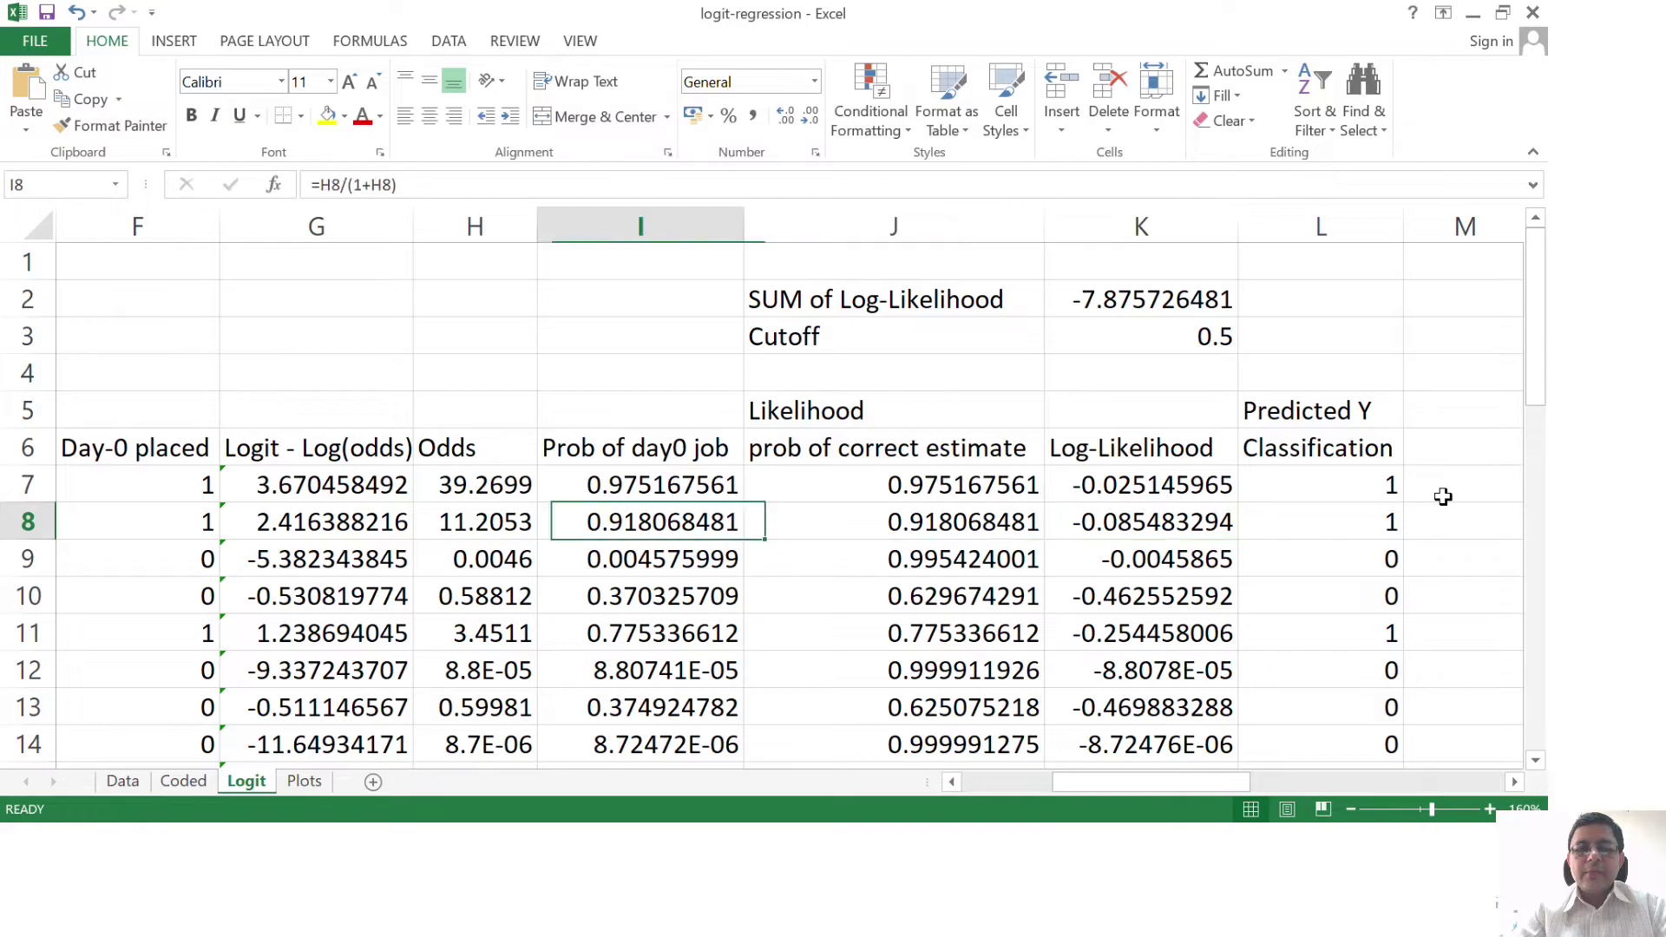
- Inspect the cells referenced by the IF formula in L7 and compare it with the classification formula in L8
double_click(1376, 491)
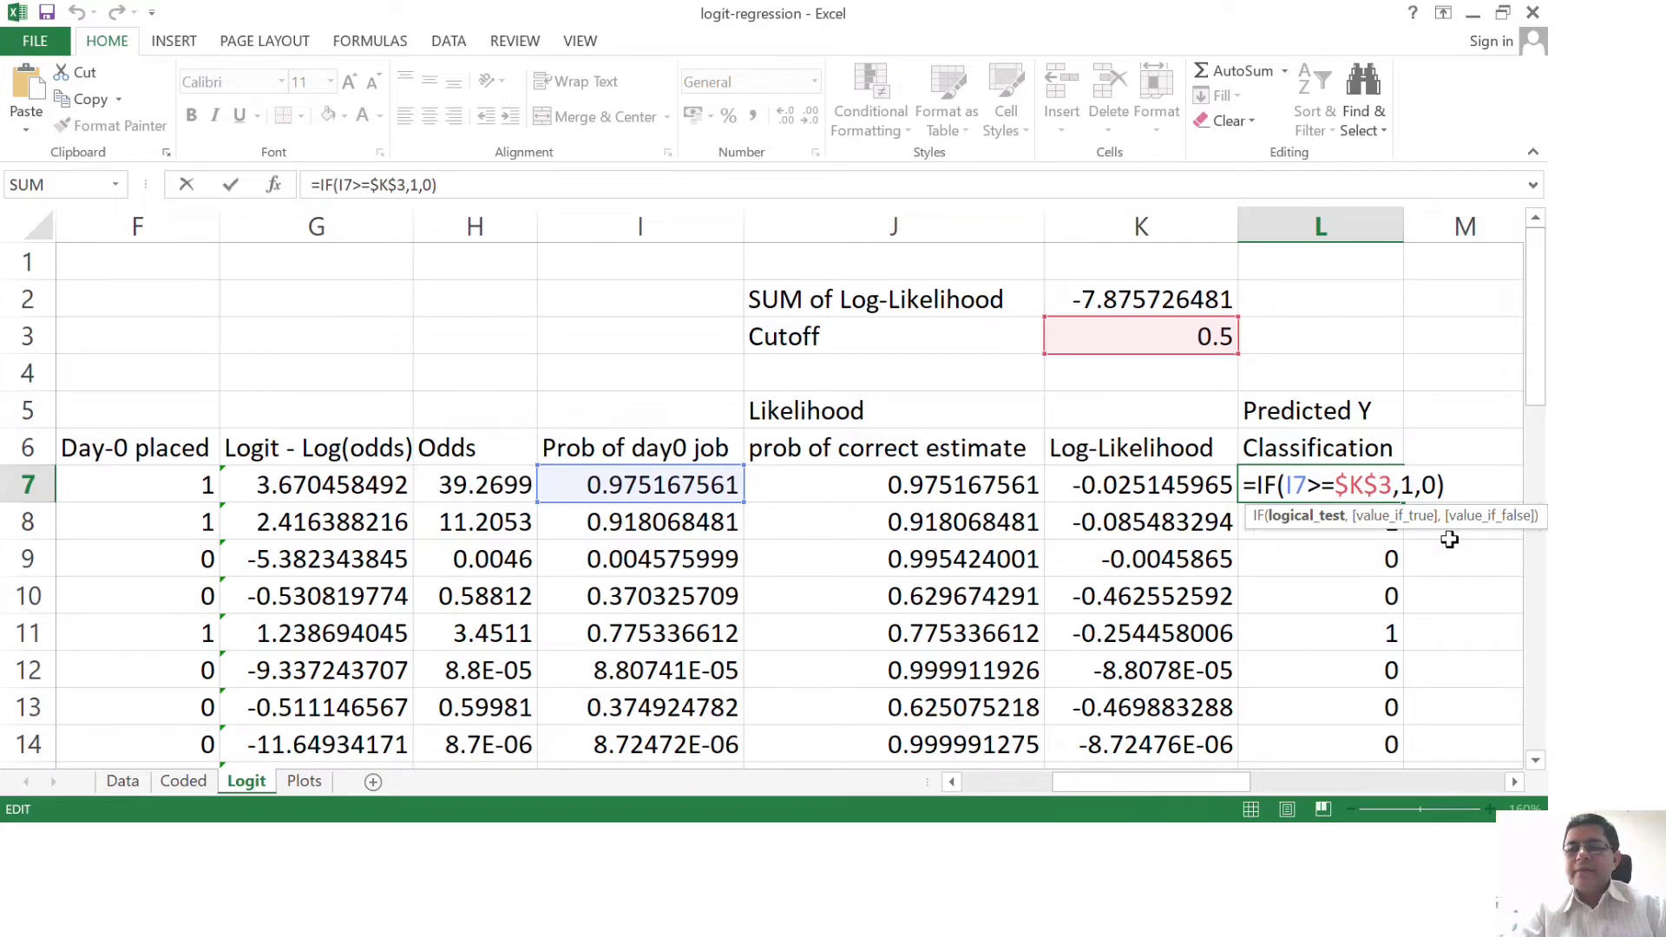
key(Return)
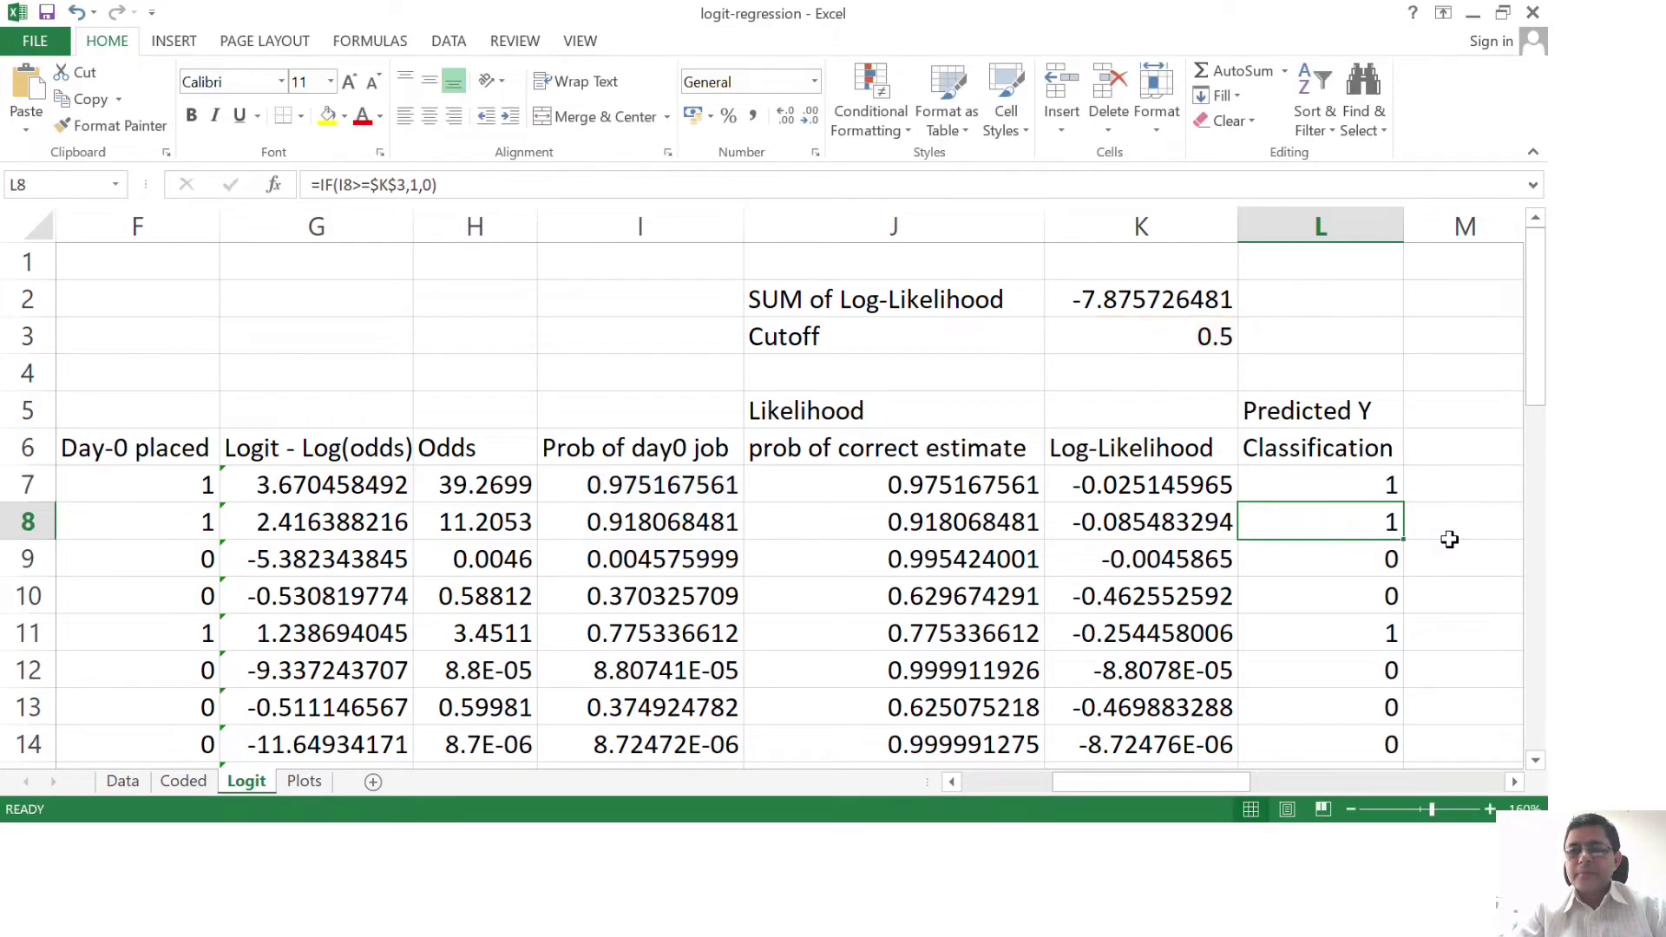
key(Up)
key(Down)
key(Down)
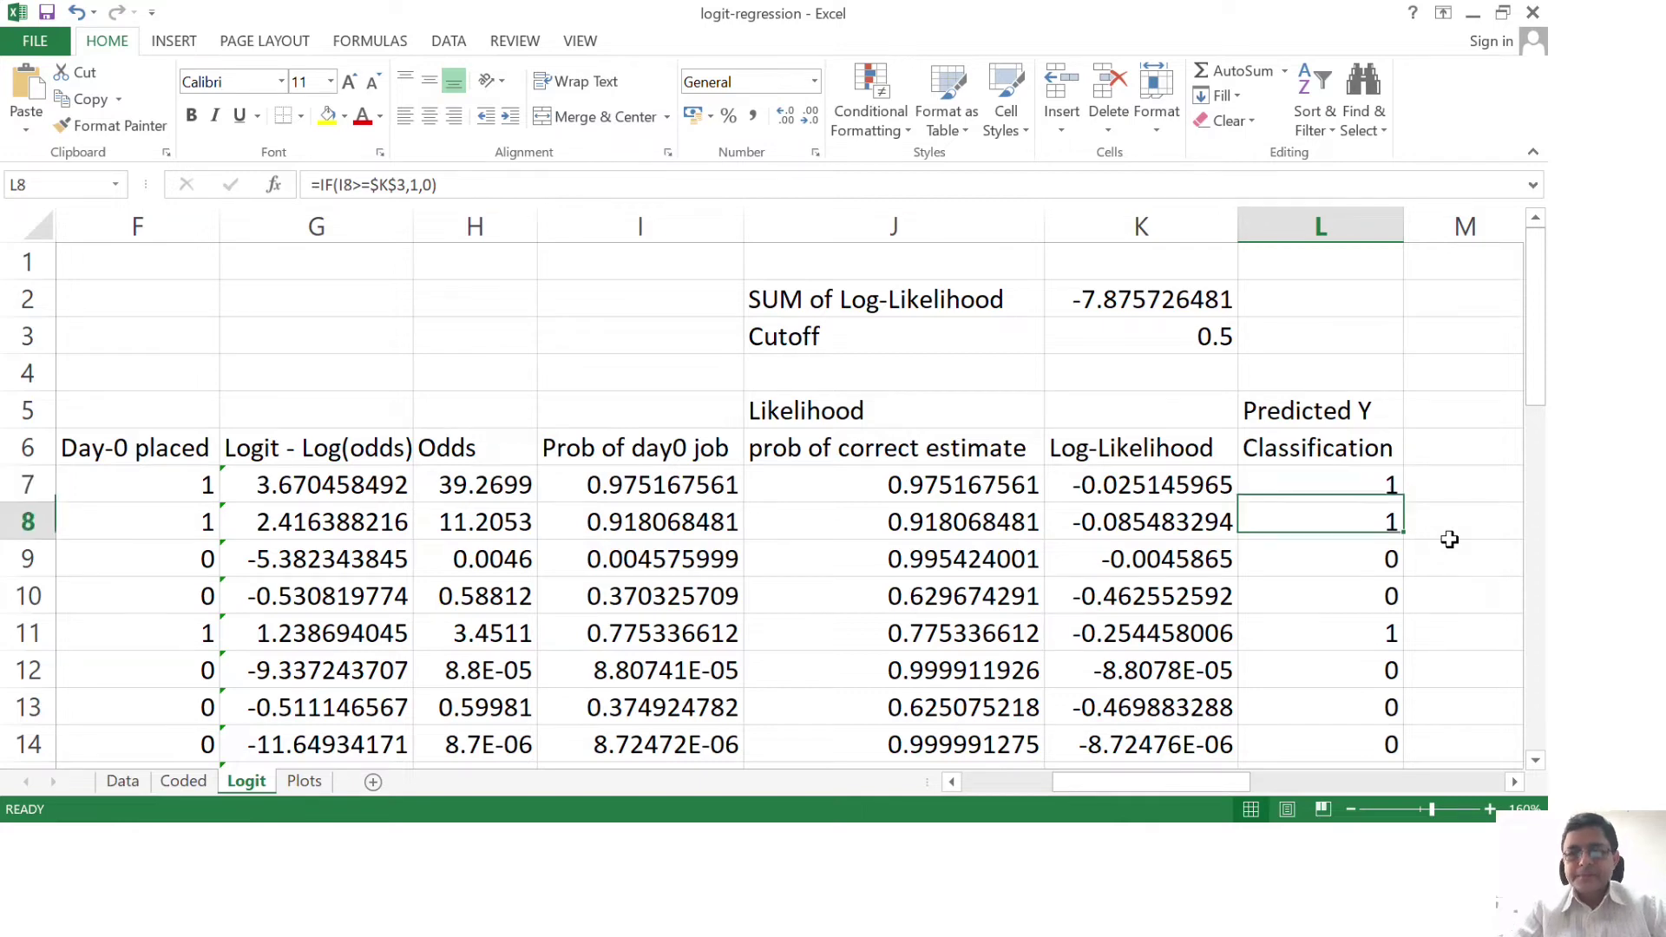
key(Up)
key(Up)
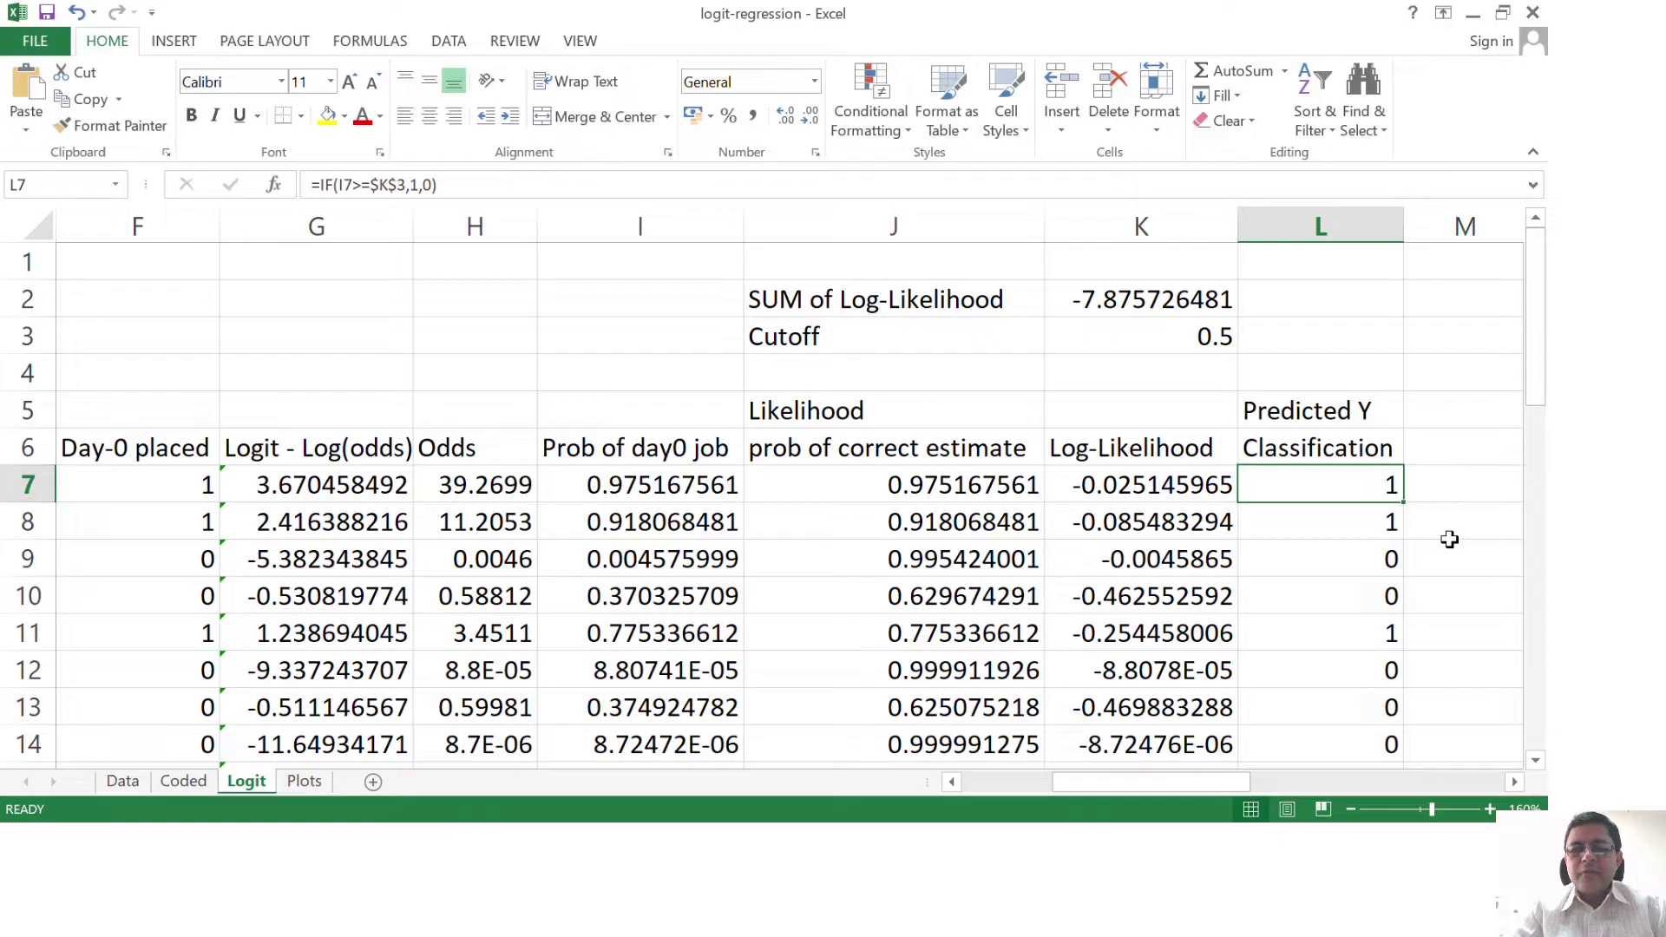
- Examine the actual Day-0 placed values of the first four students in F7:F10
key(Left)
key(Left)
key(Left)
key(Left)
key(Left)
key(Left)
key(Left)
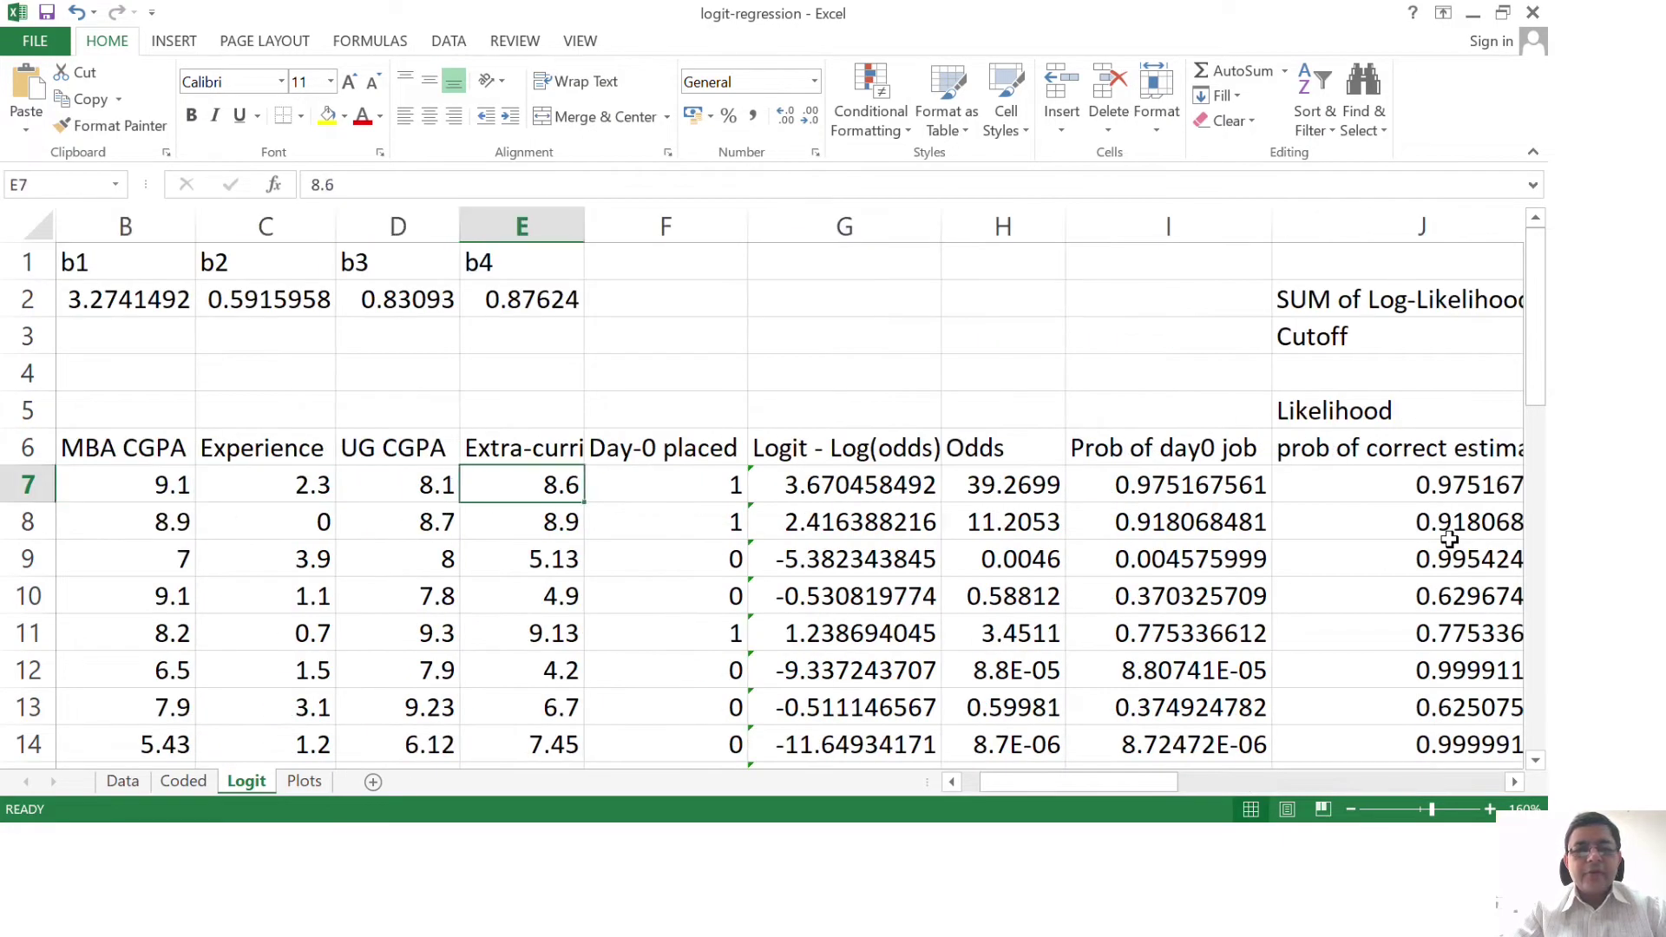
key(Right)
key(Right)
key(Left)
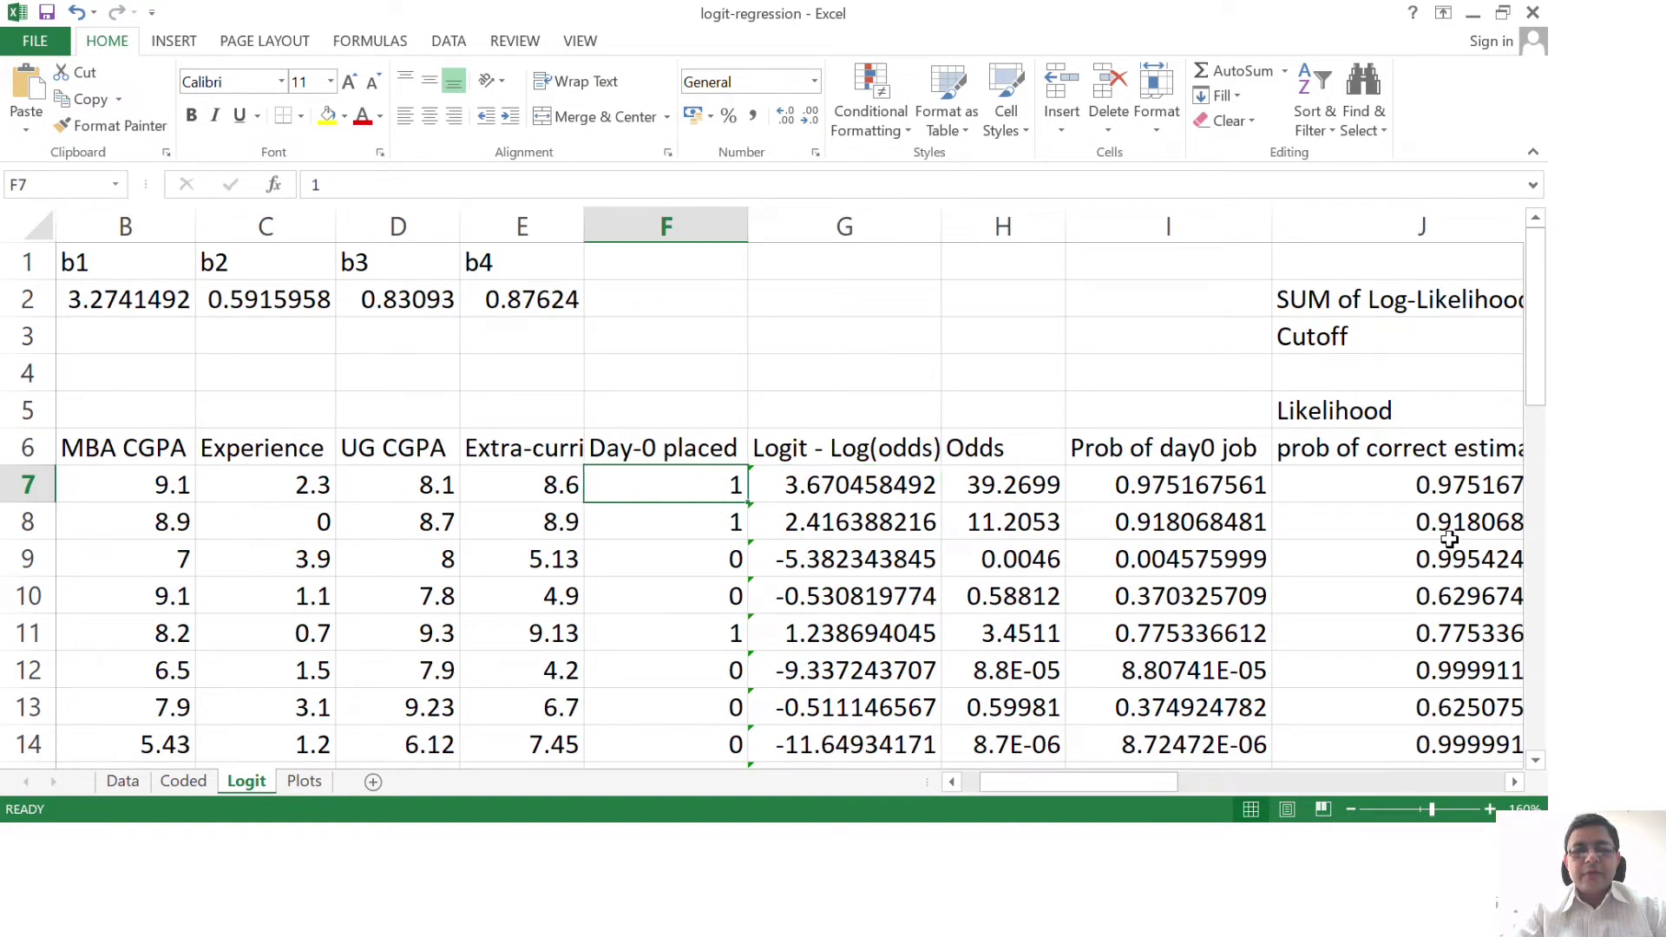
key(shift+Down)
key(shift+Down)
key(shift+Down)
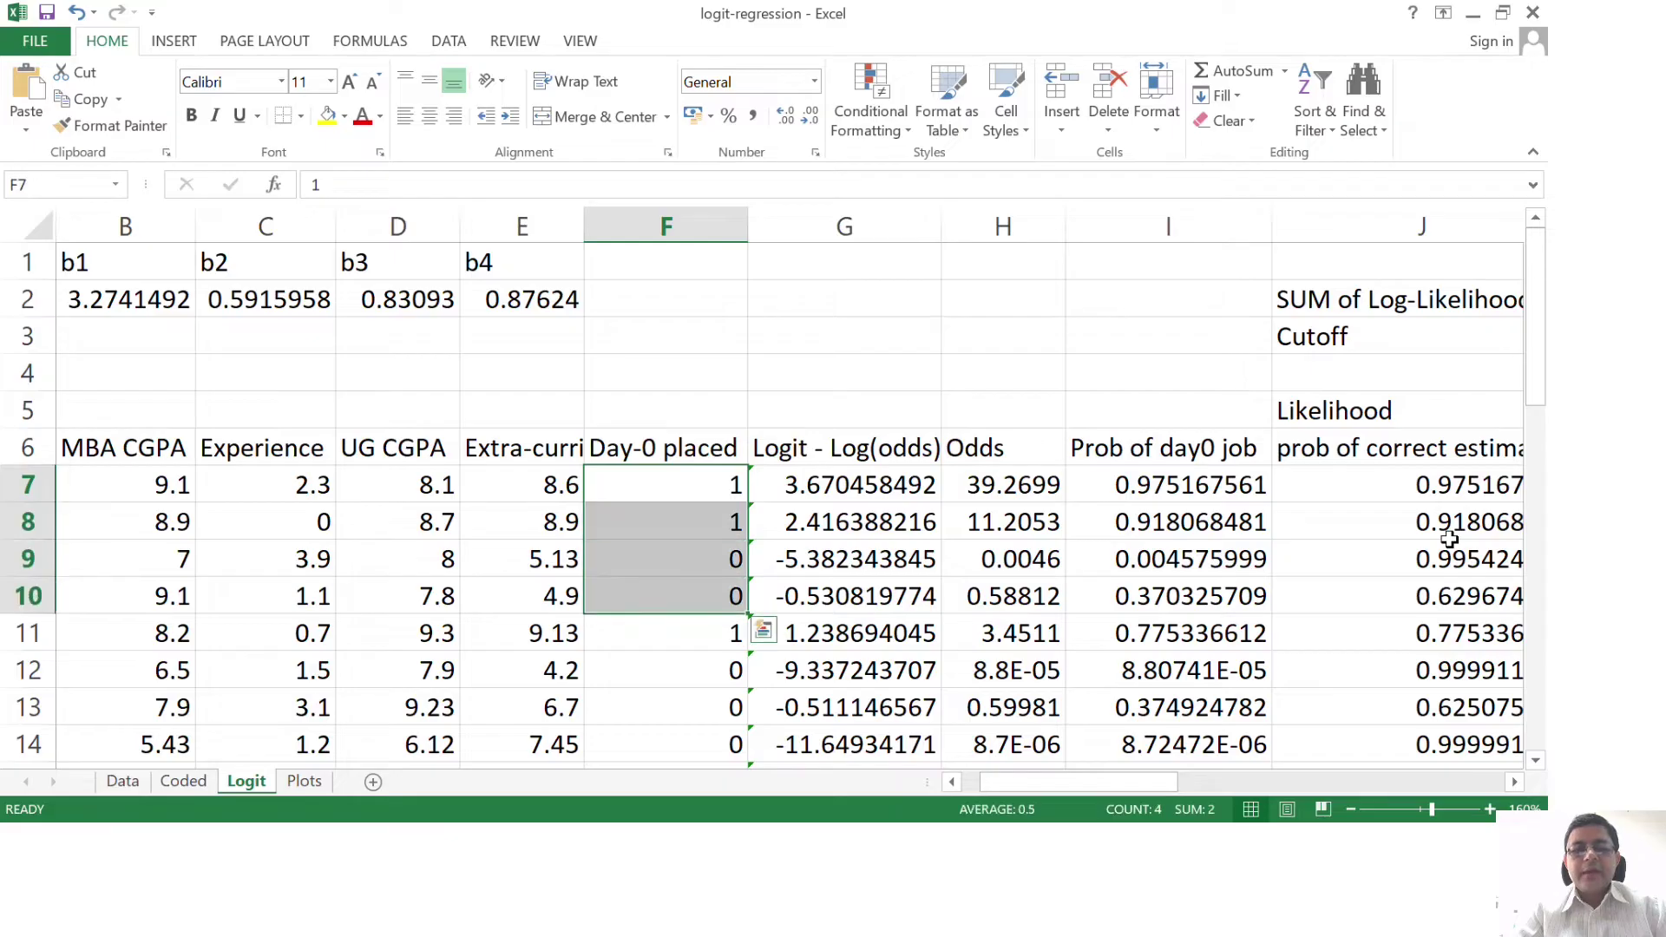
- Compare the actual Day-0 placed values in column F with the predicted classifications in column L
key(Right)
key(Right)
key(Right)
key(Right)
key(Right)
key(Right)
key(Right)
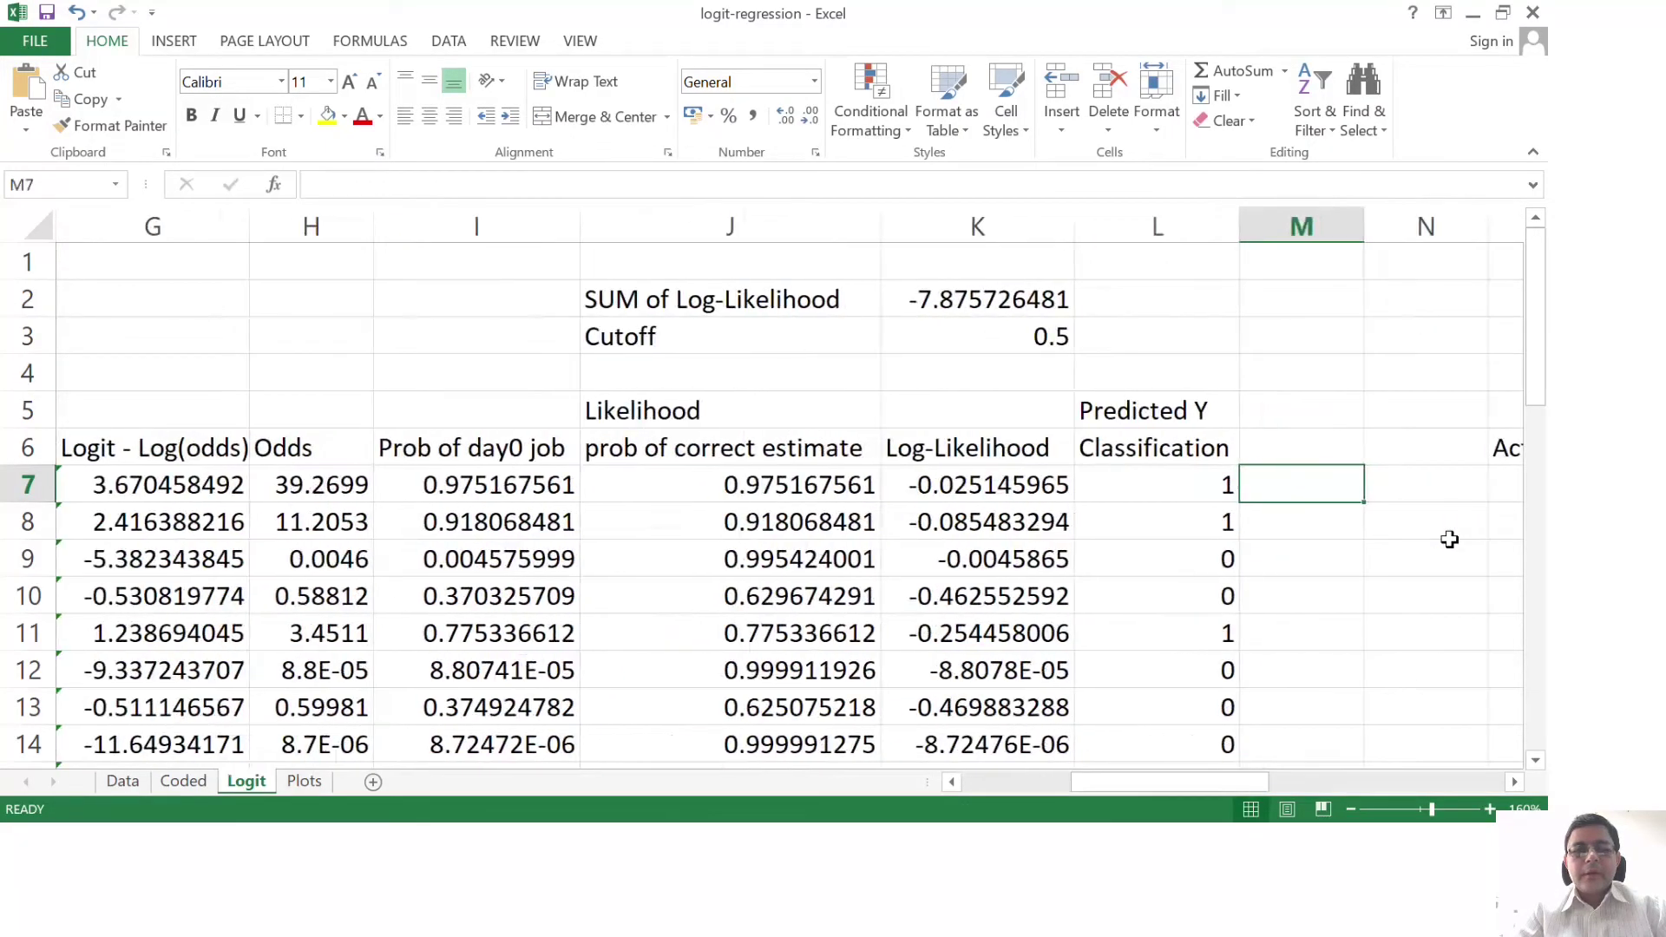
key(Left)
key(Left)
key(Left)
key(Left)
key(Left)
key(Left)
key(Left)
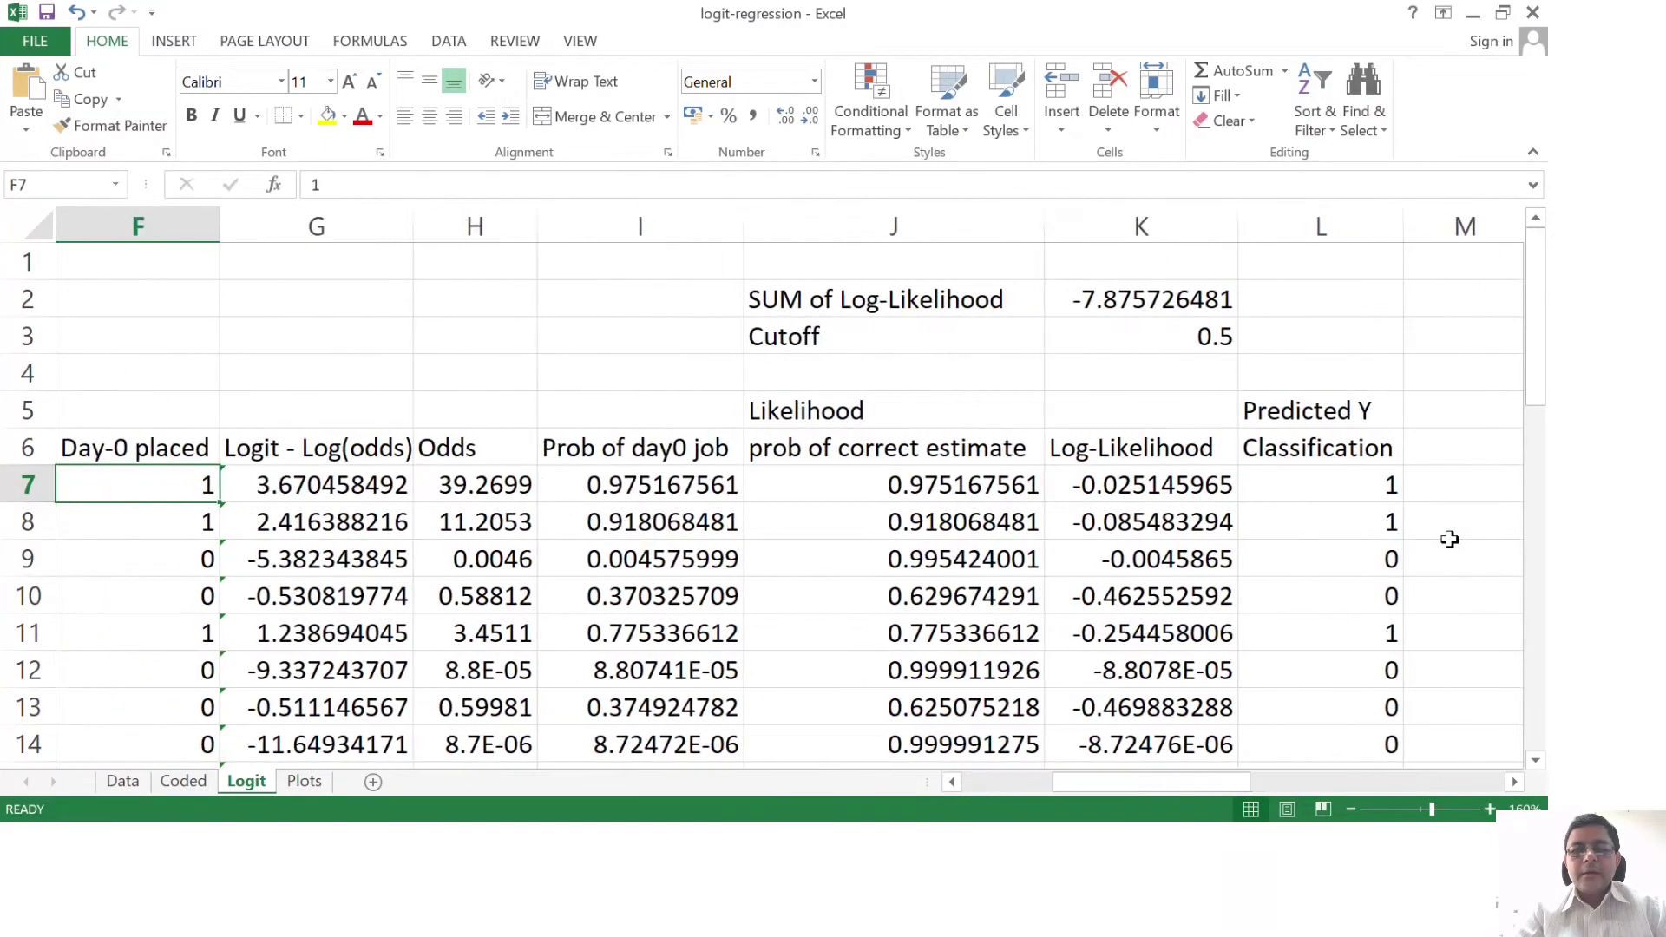
key(Right)
key(Right)
key(Right)
key(Right)
key(Right)
key(Right)
key(Down)
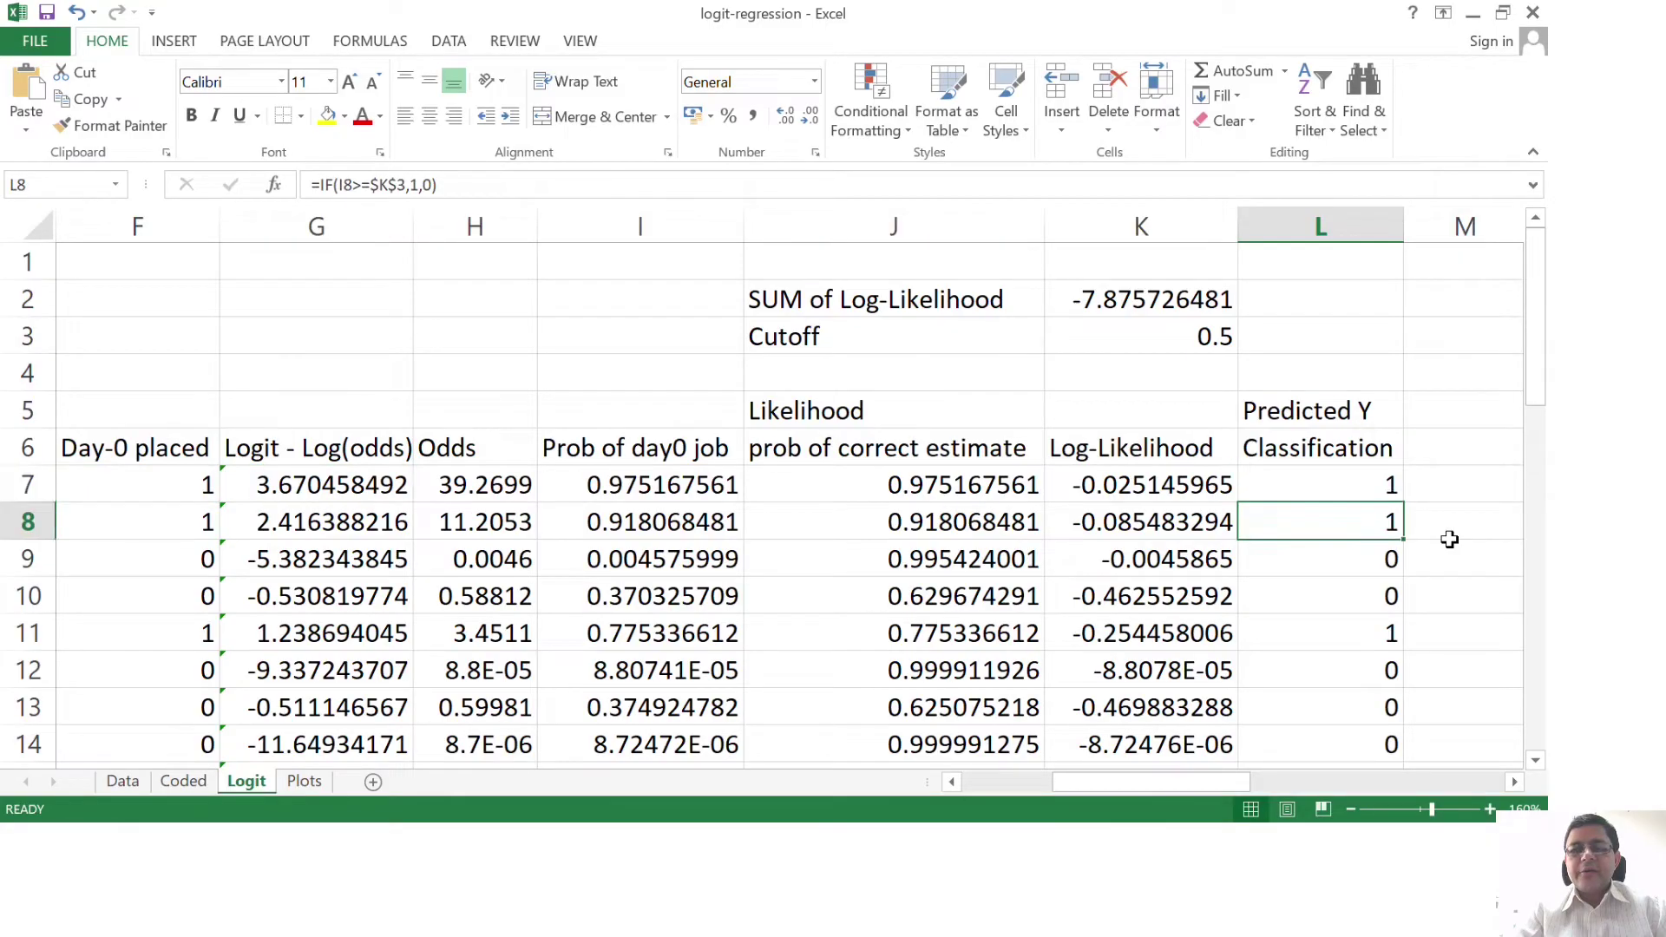
- Review the predicted classifications student by student from L7 down to L15
key(Up)
key(Down)
key(Up)
key(Down)
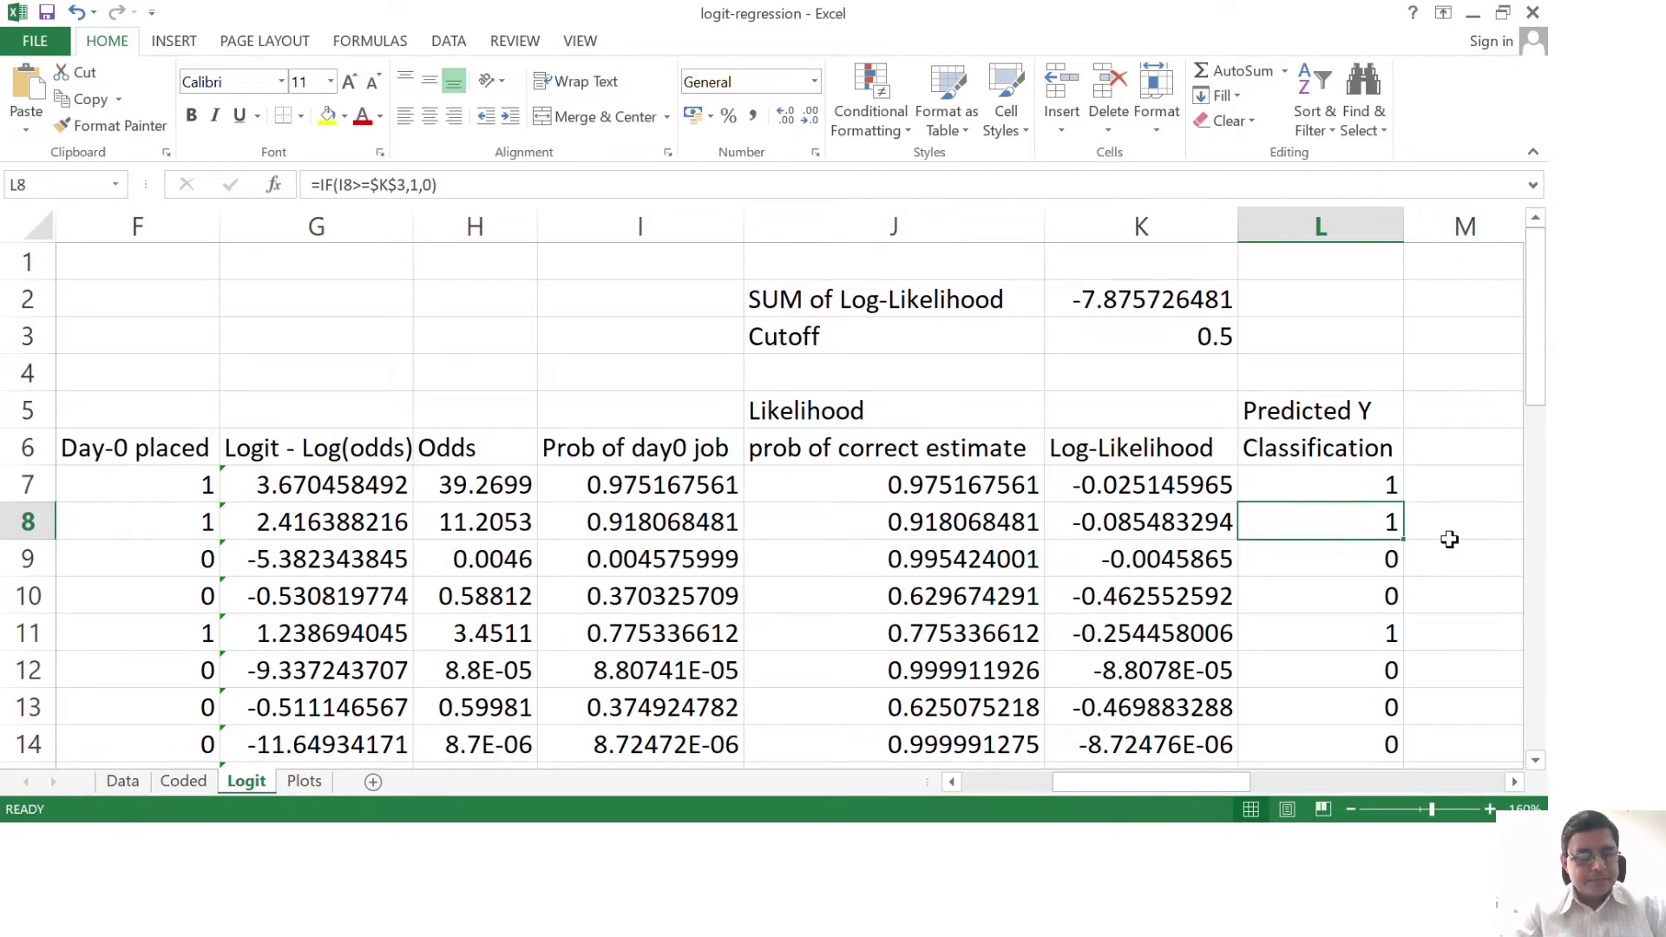
key(Down)
key(Up)
key(Up)
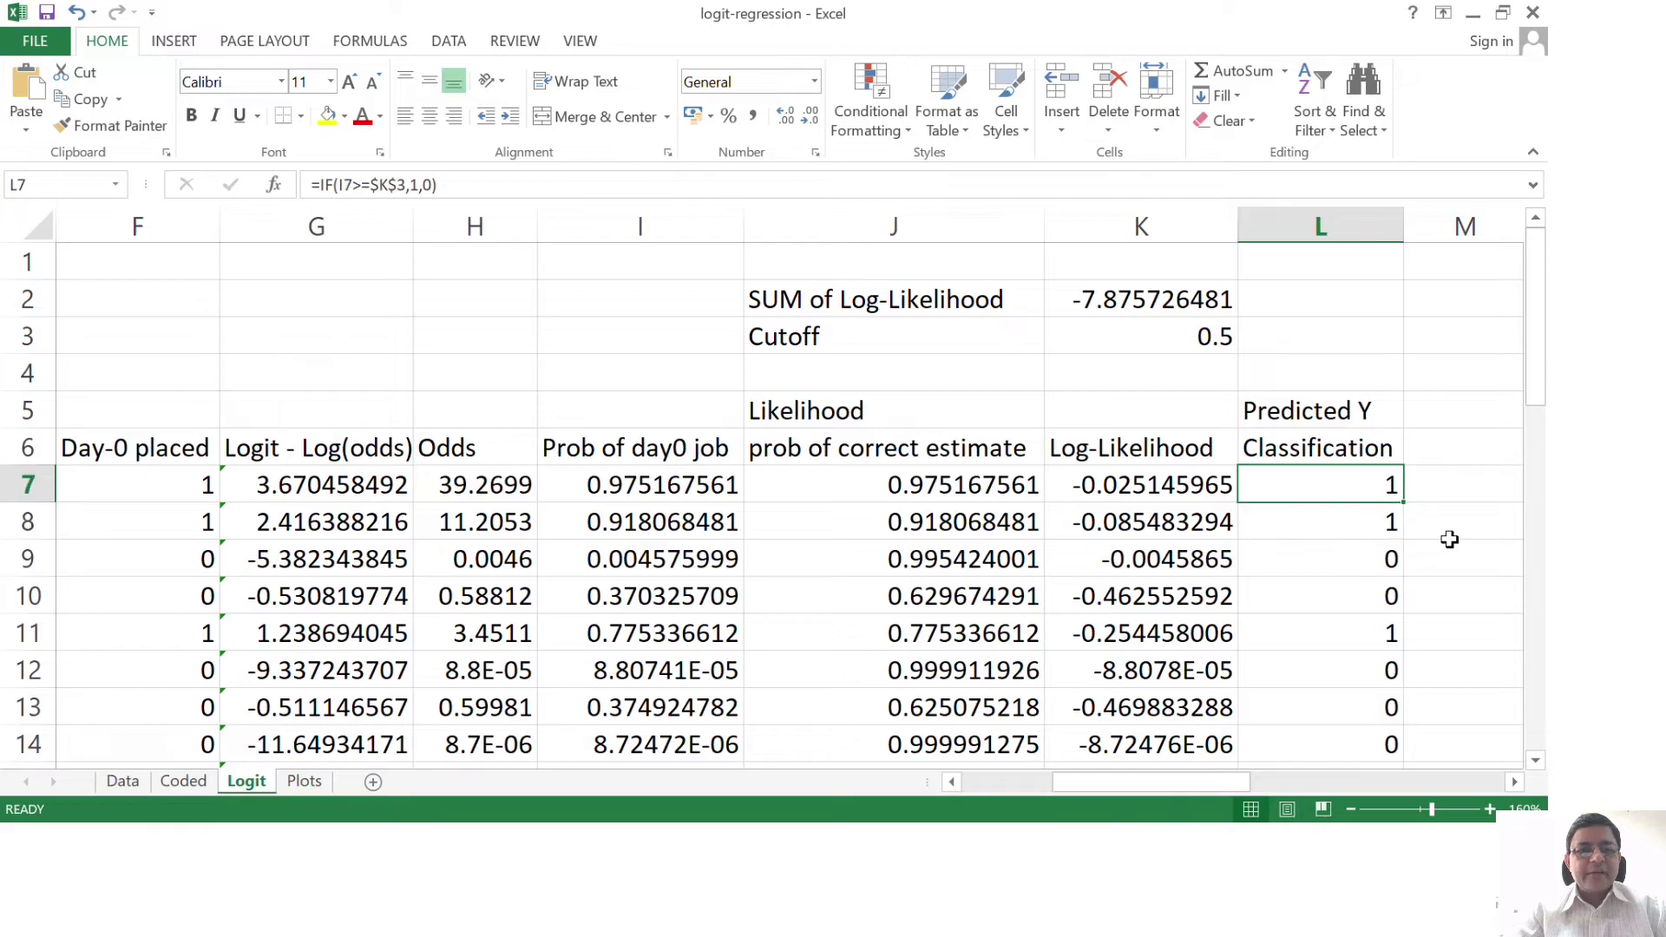
key(Down)
key(Down)
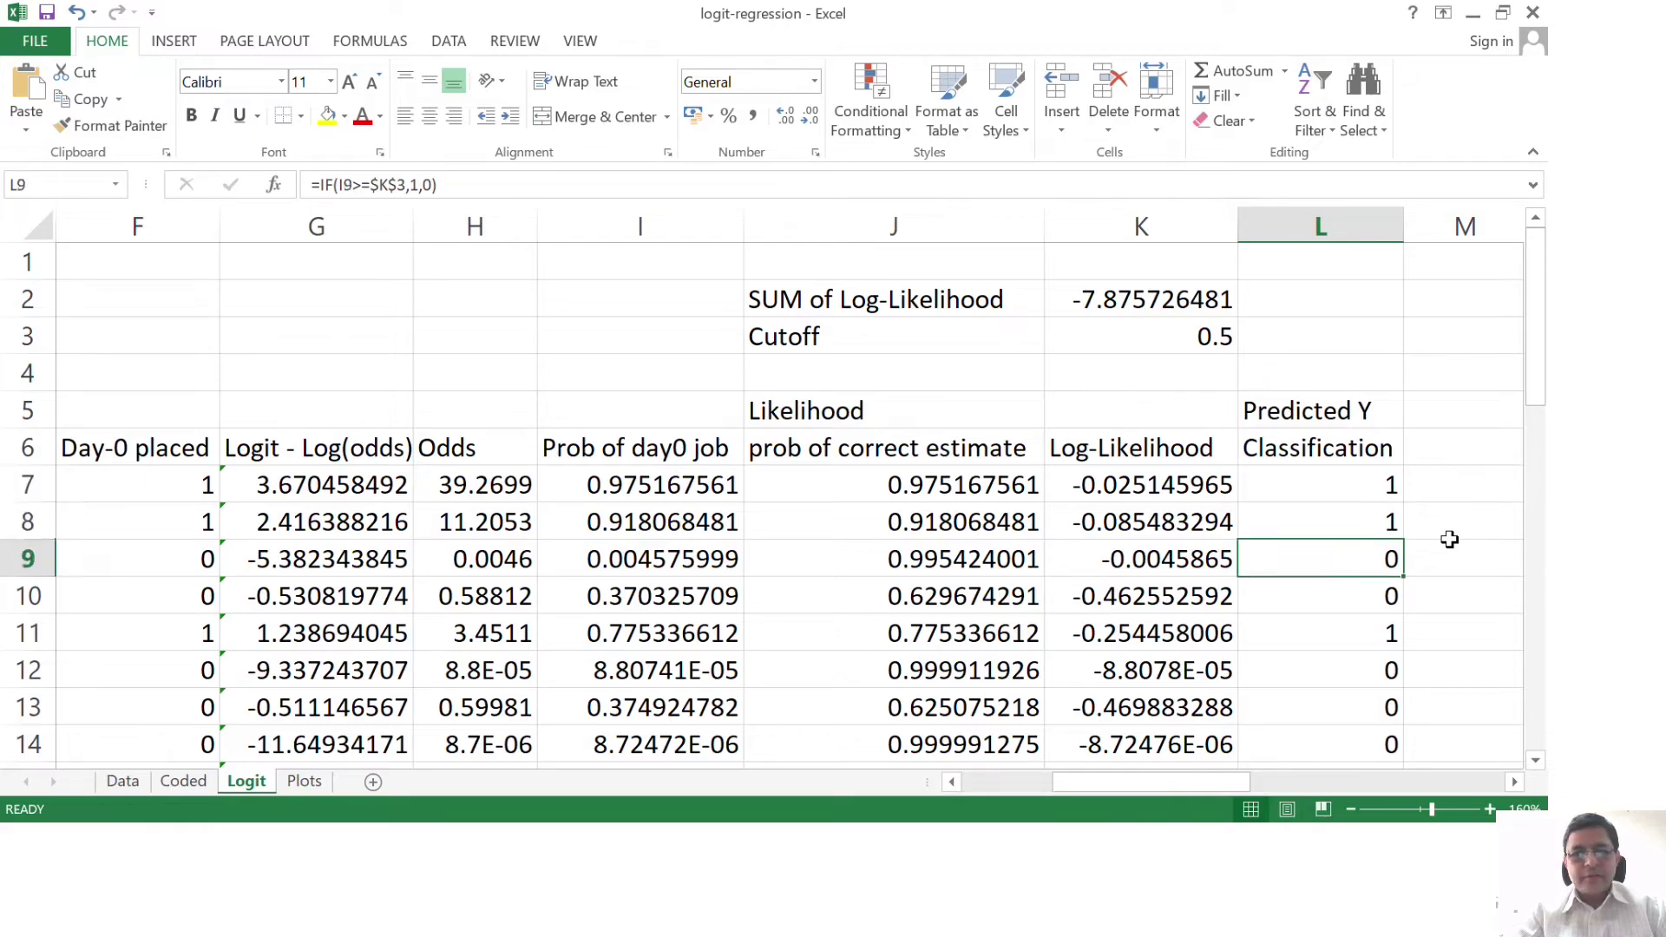
key(Down)
key(Down)
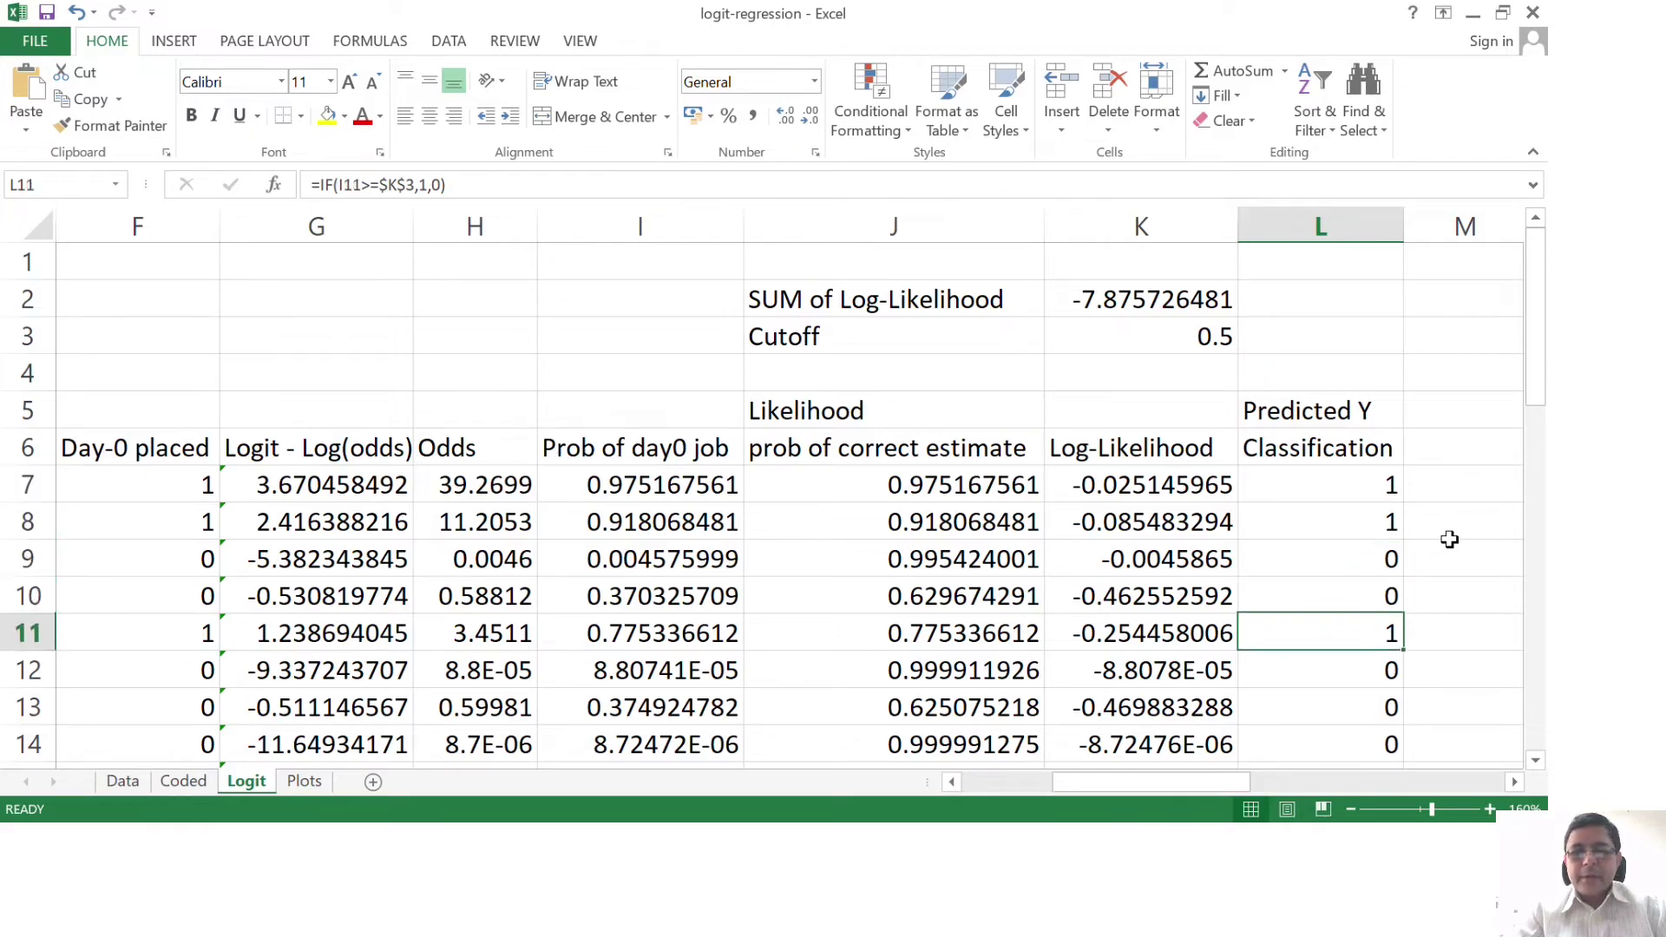
key(Down)
key(Down)
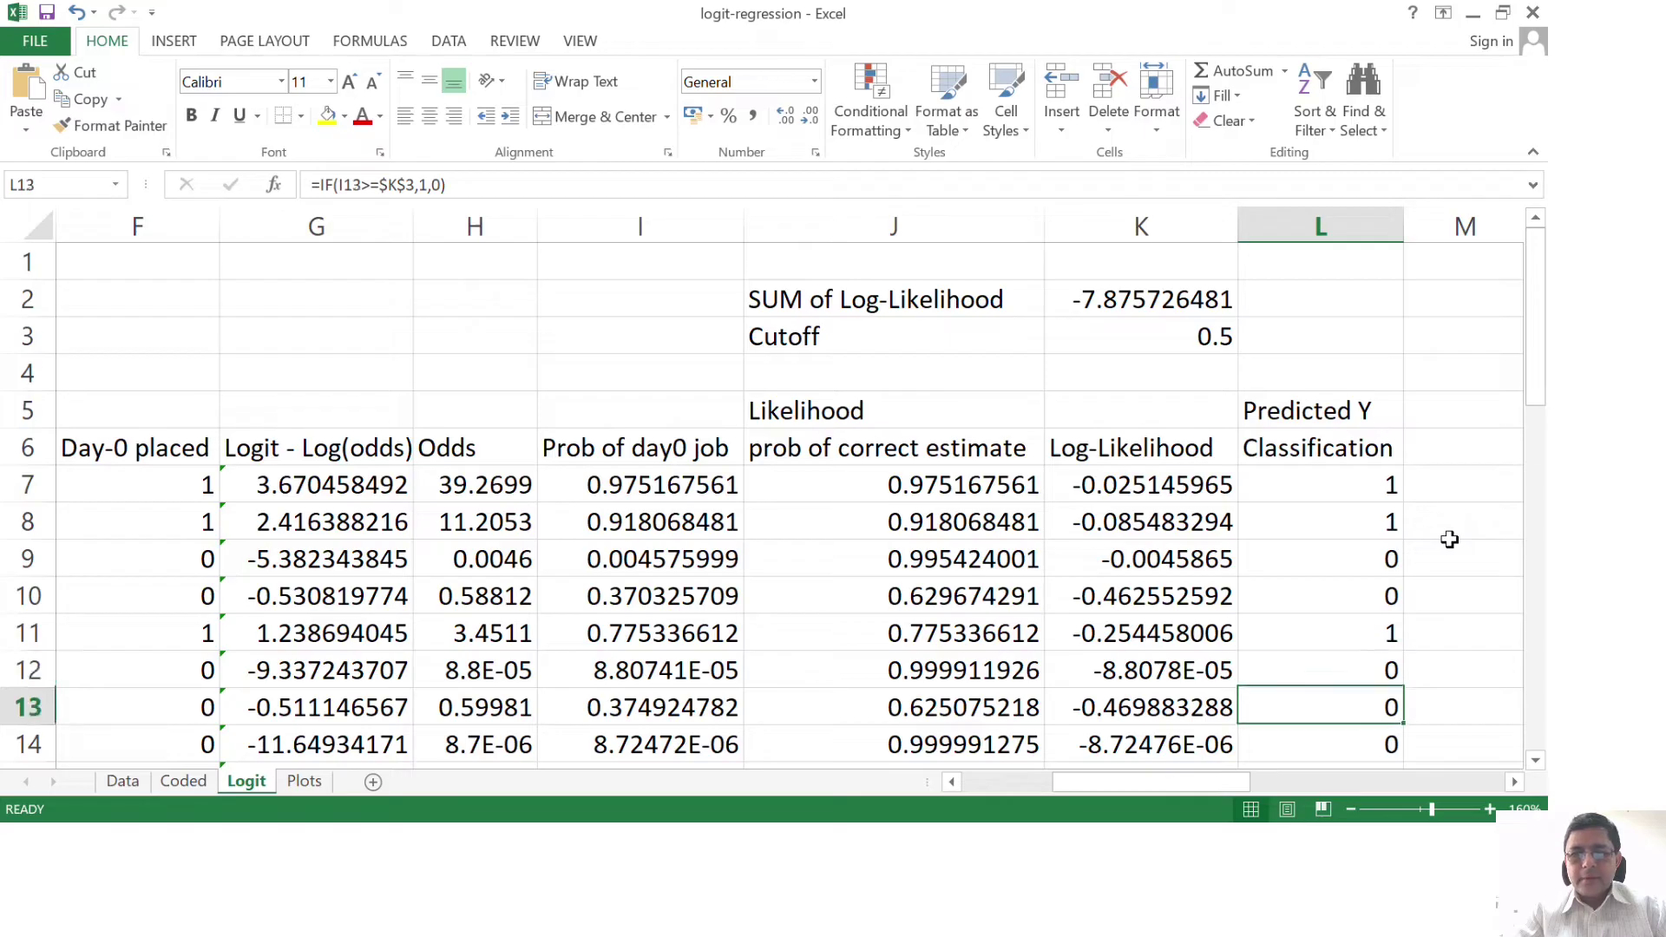
key(Down)
key(Down)
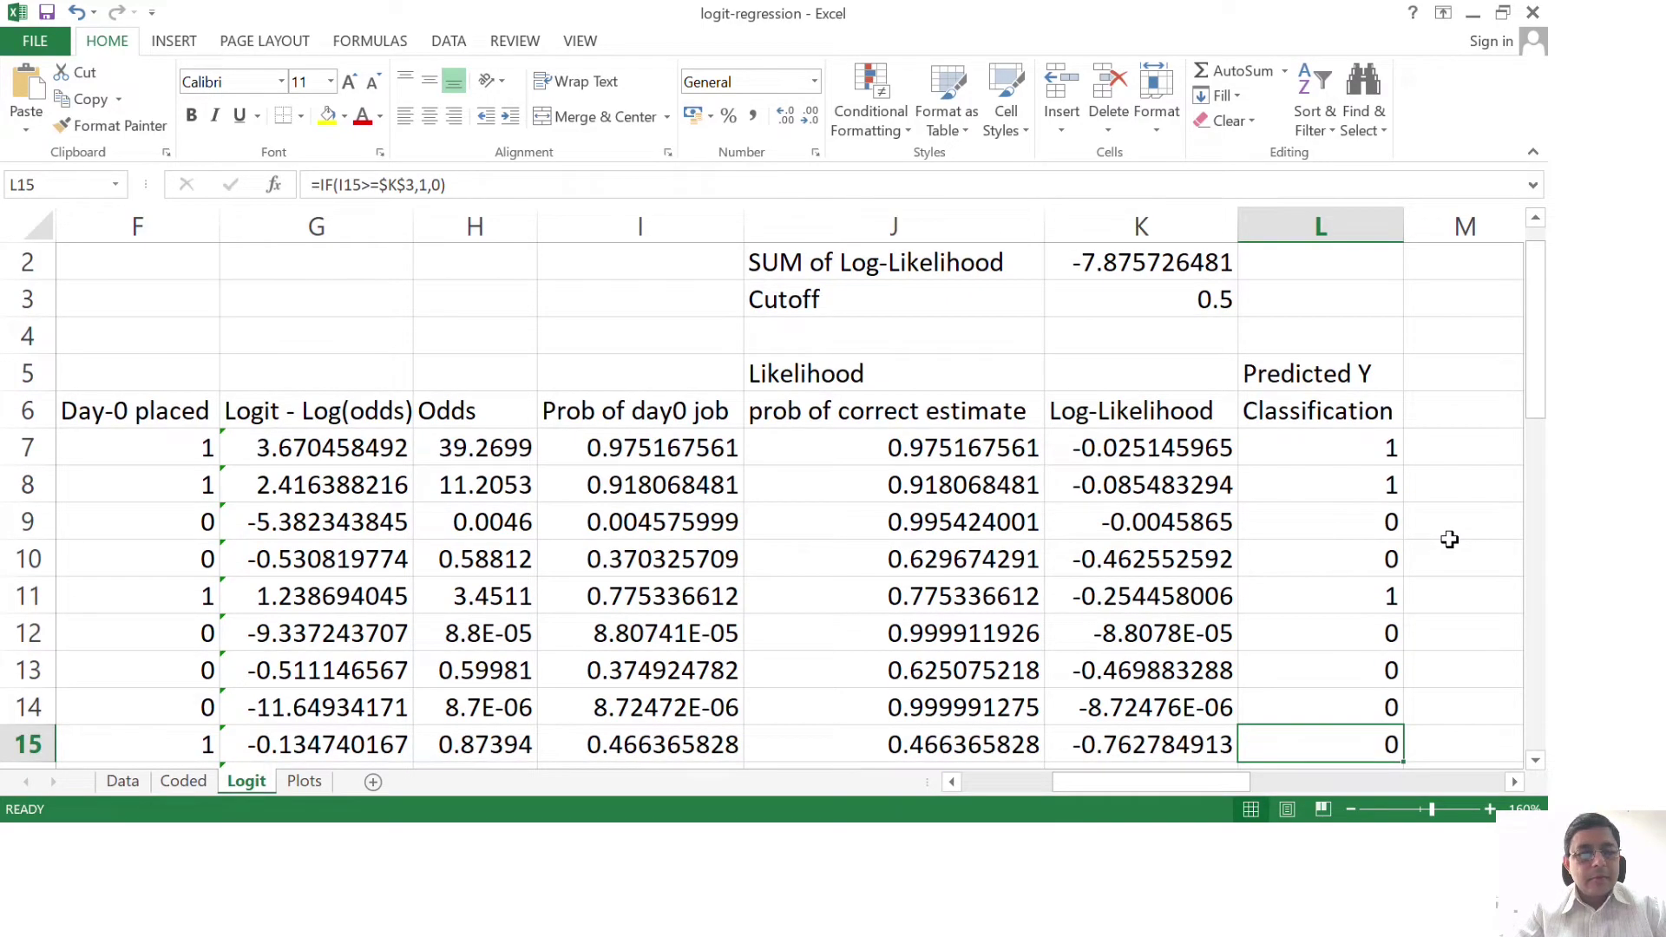
- Check row 15's actual placement against its predicted classification, and inspect the probability in I15 against the cutoff
key(shift+Left)
key(shift+Left)
key(shift+Left)
key(shift+Left)
key(shift+Left)
key(shift+Left)
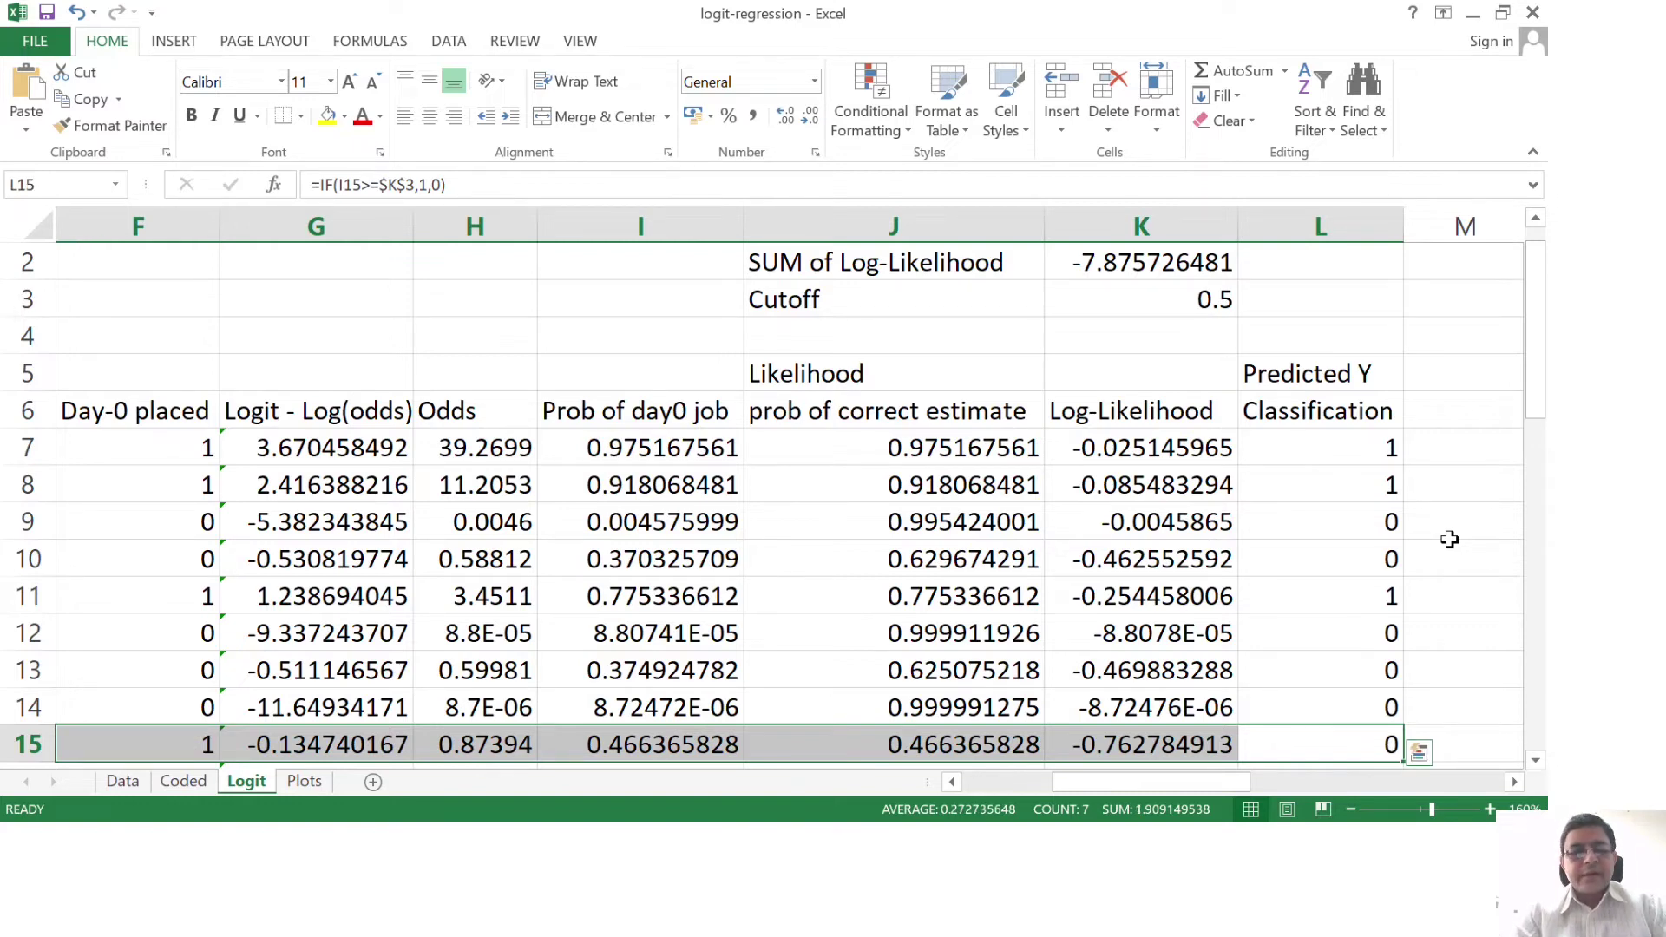
click(1361, 739)
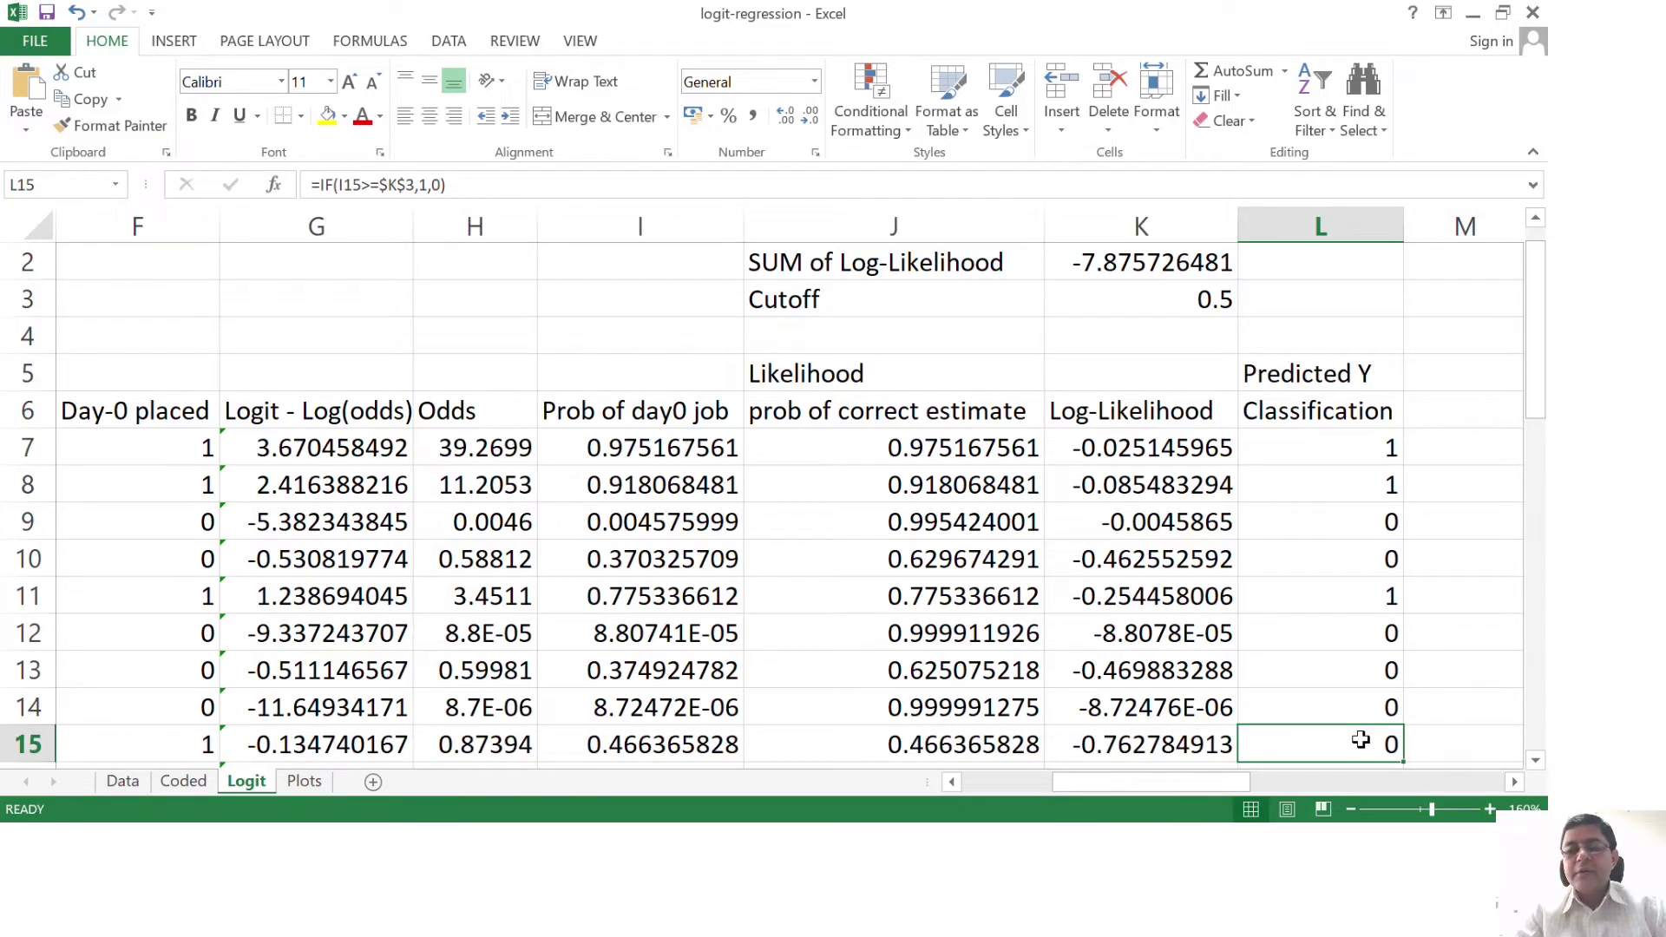
key(Left)
key(Left)
key(Left)
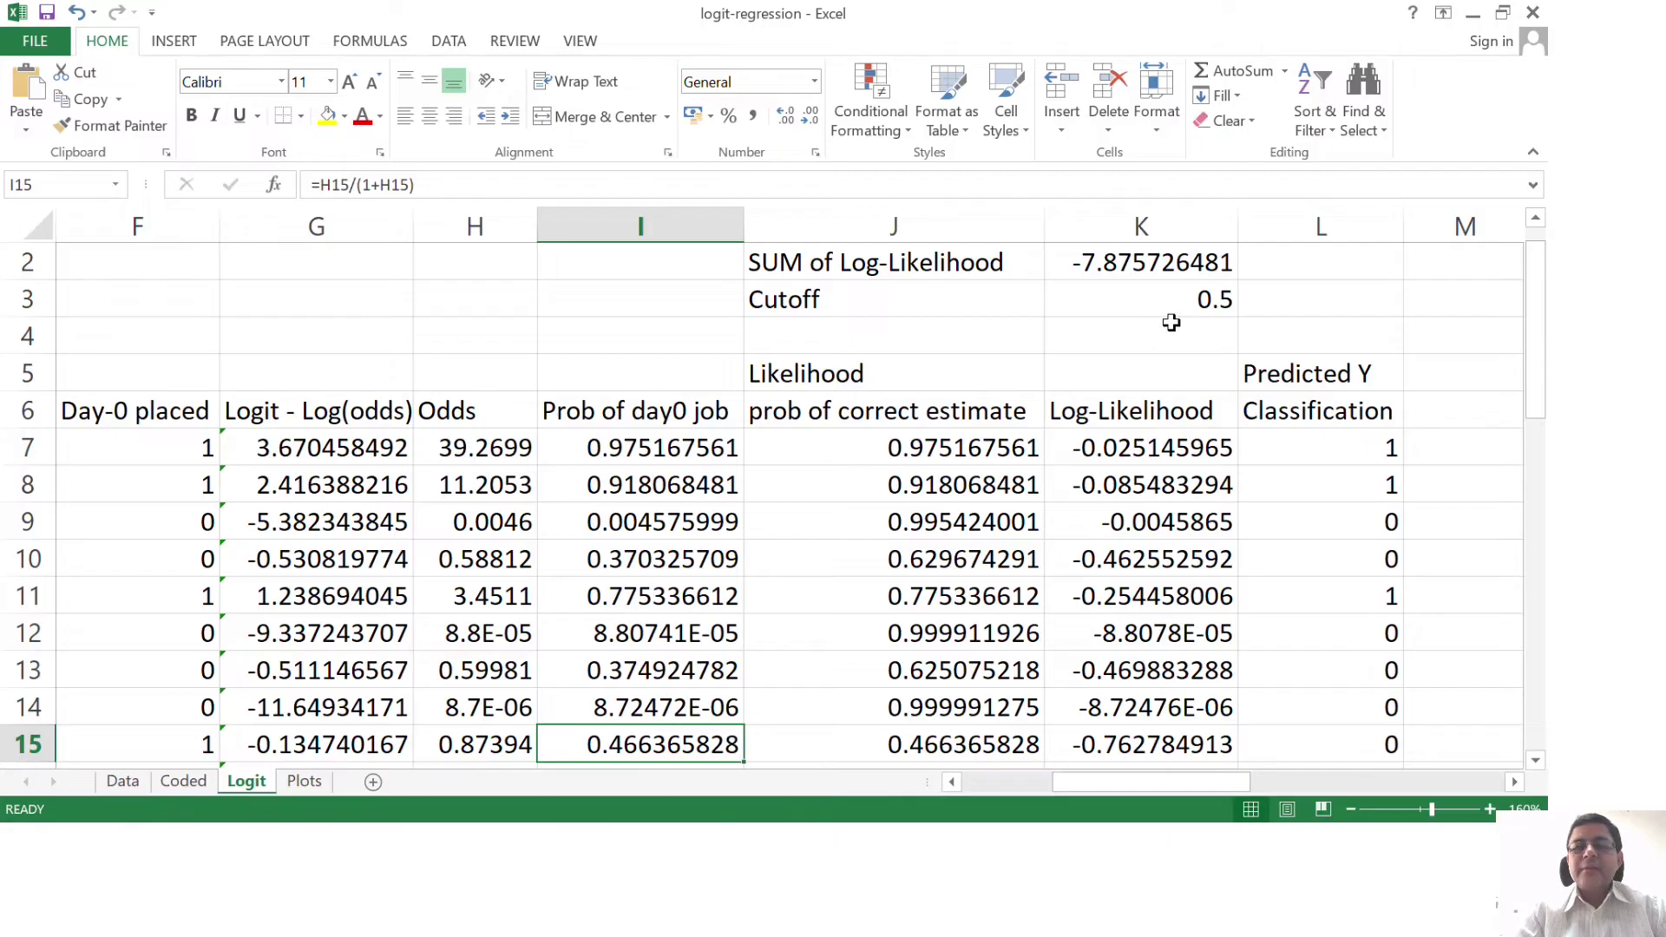
- Compare the ninth student's predicted probability in I15 with the cutoff in K3
click(1198, 299)
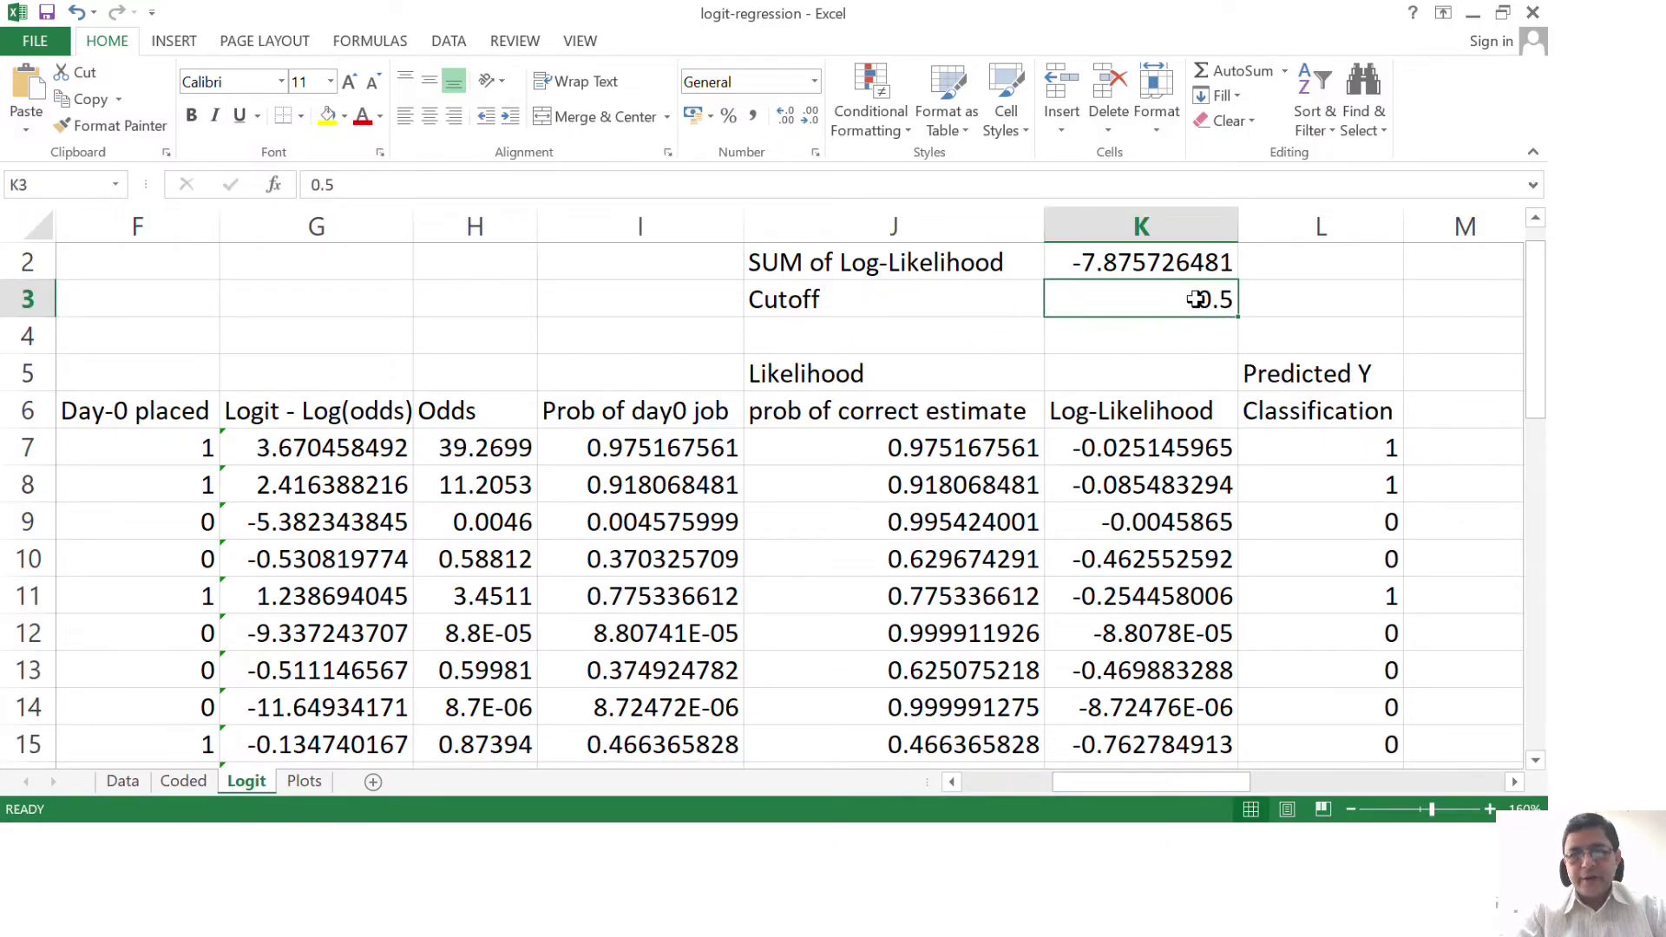
click(701, 745)
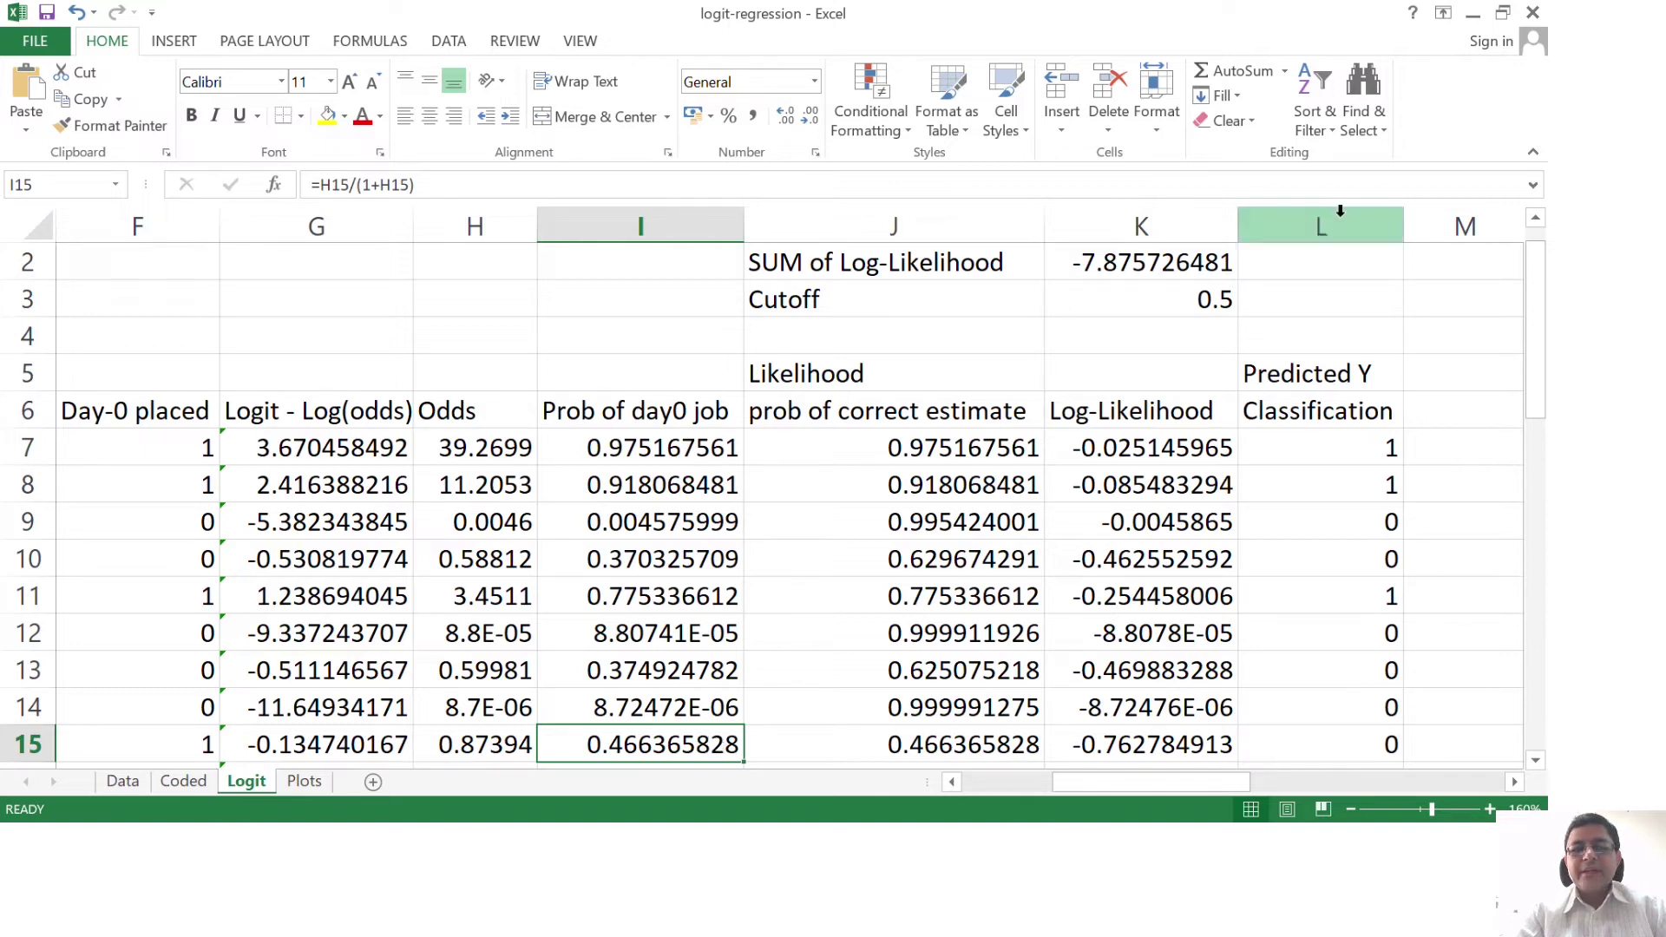
click(1220, 297)
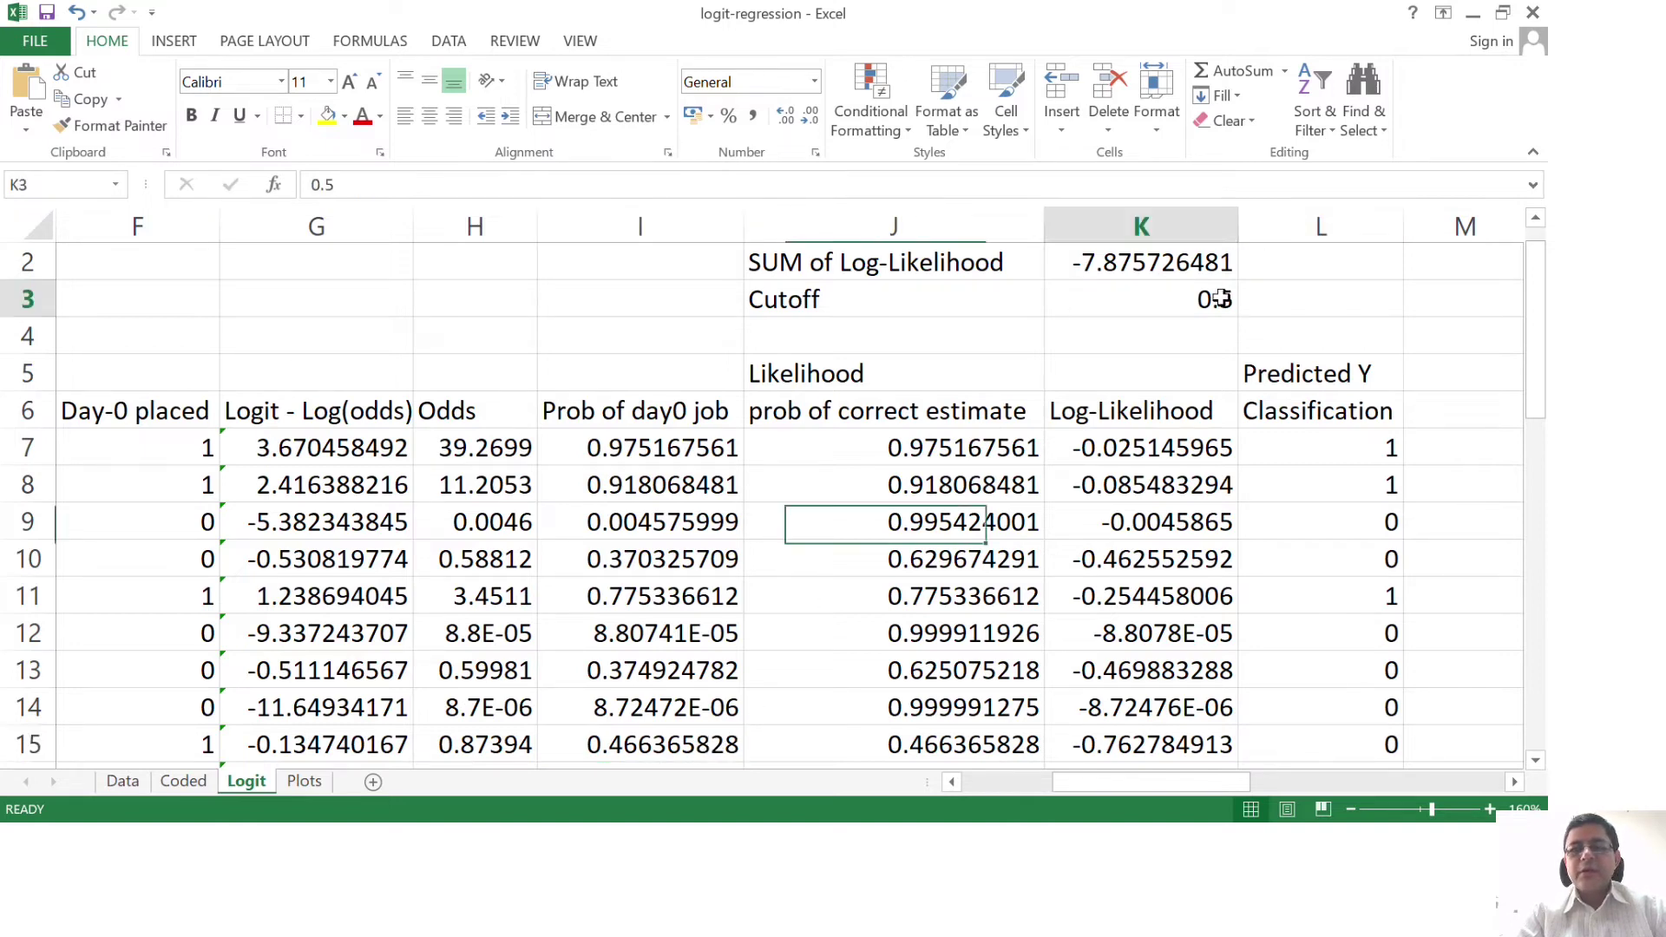
- Compare row 15's predicted classification in L15 with the actual placement in F15, and highlight F15:L15
click(1383, 728)
key(Left)
key(Left)
key(Left)
key(Left)
key(Left)
key(Left)
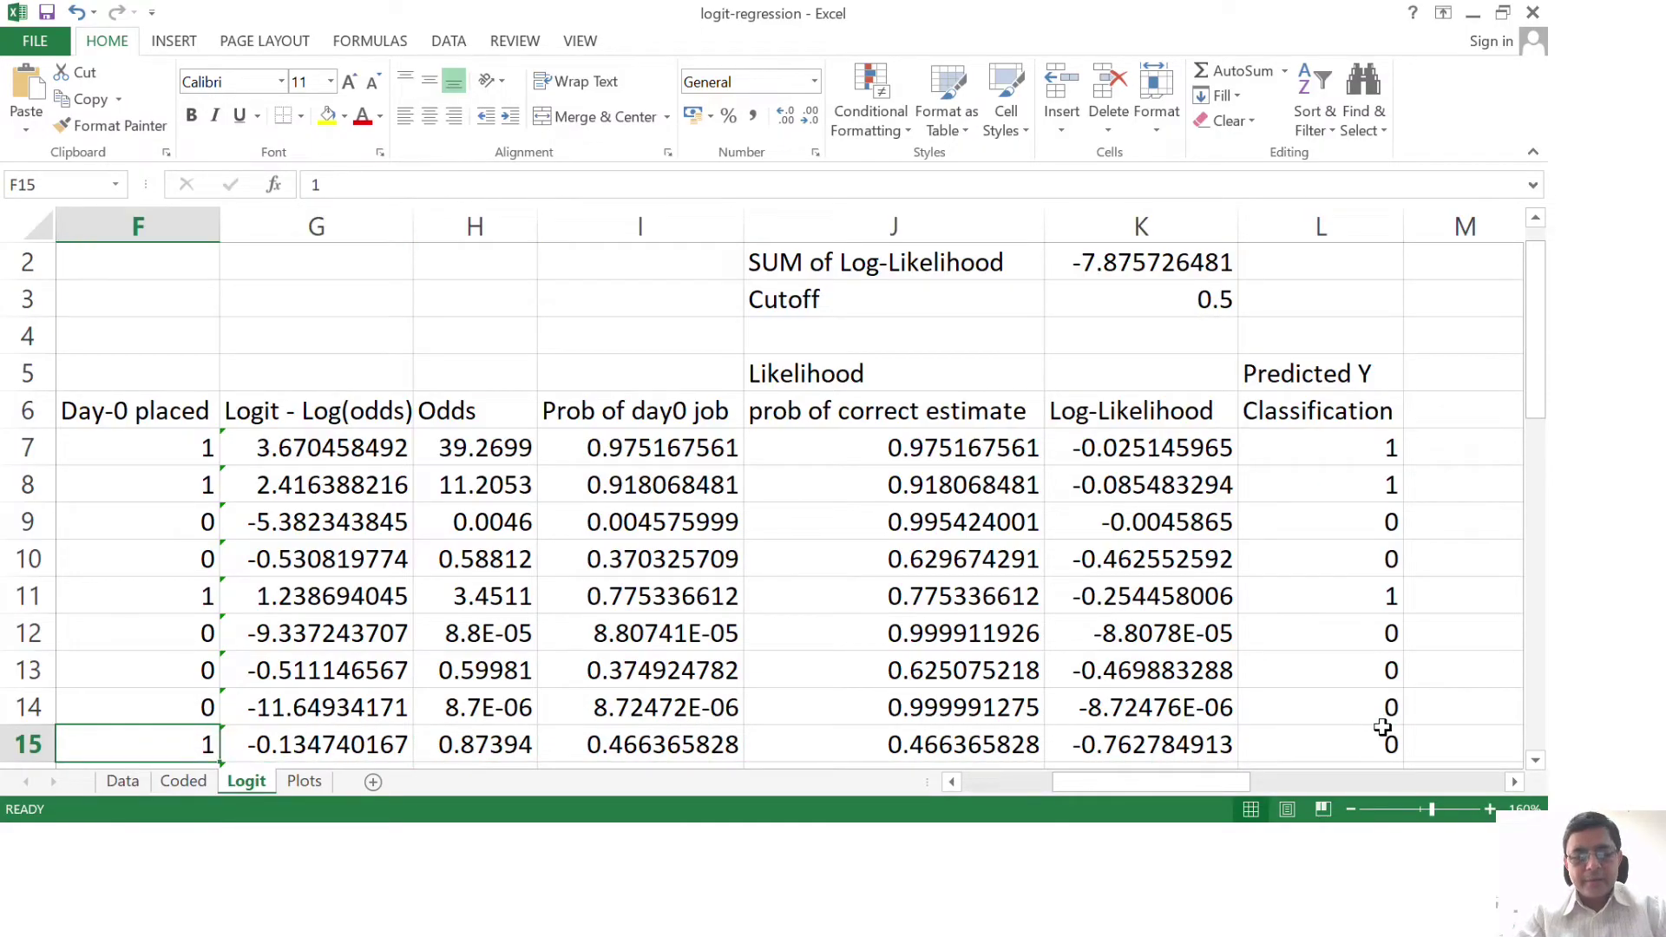
key(shift+Right)
key(shift+Right)
key(shift+Right)
key(shift+Right)
key(shift+Right)
key(shift+Right)
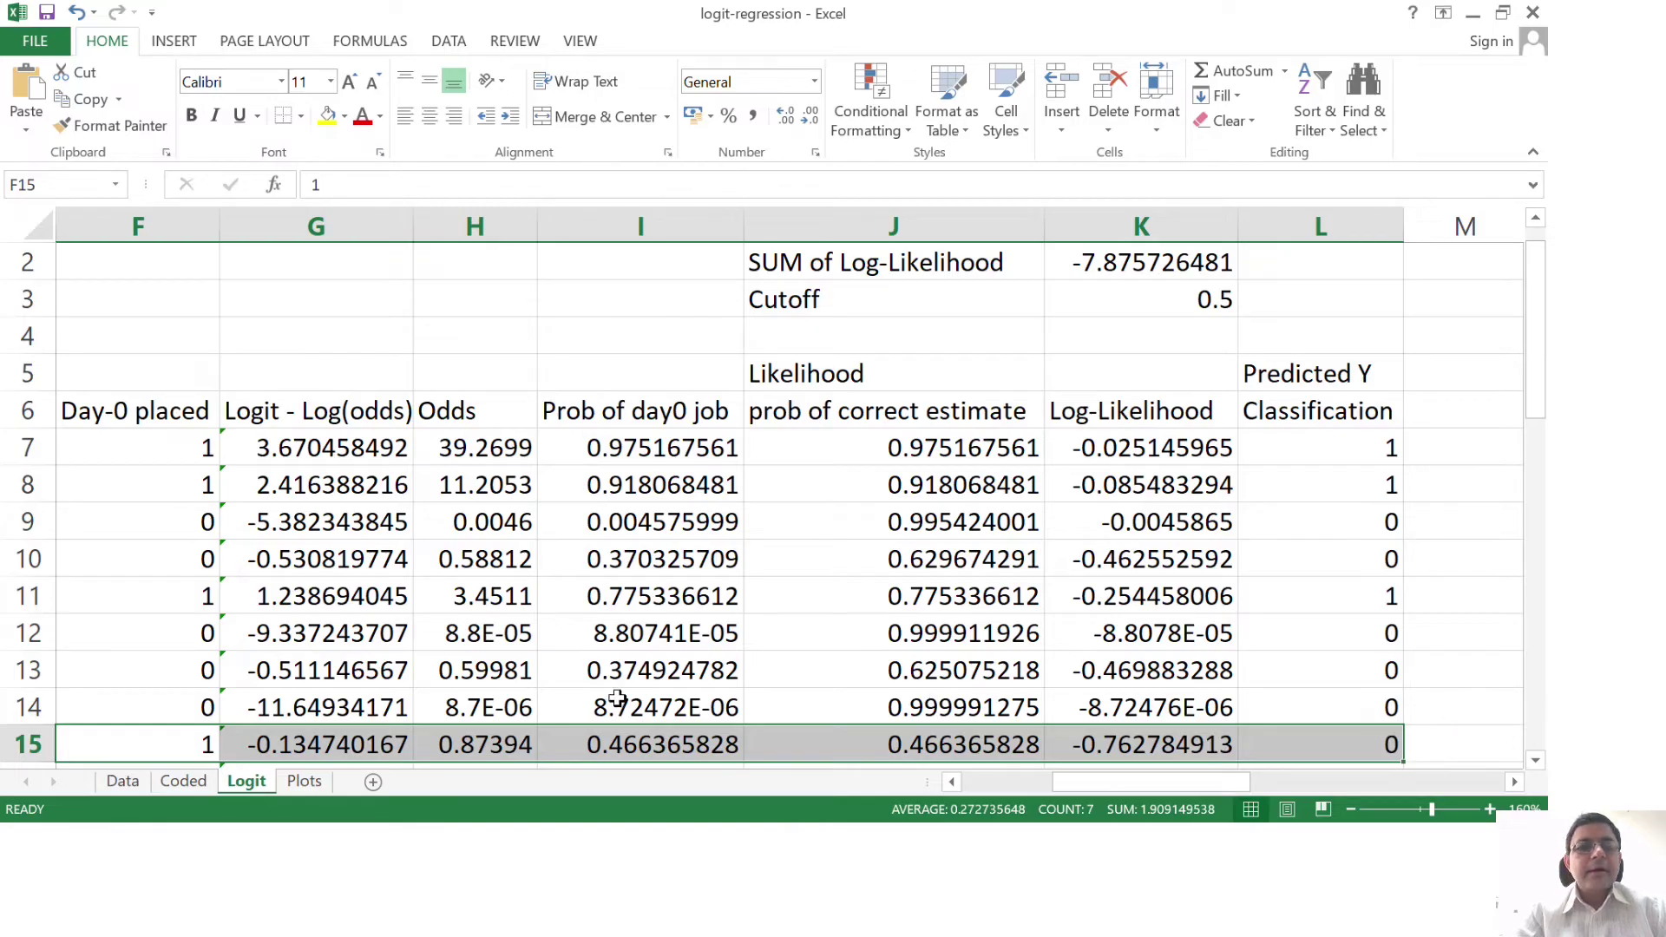
- Highlight the actual Day-0 placed values in F7:F15 for review
click(210, 447)
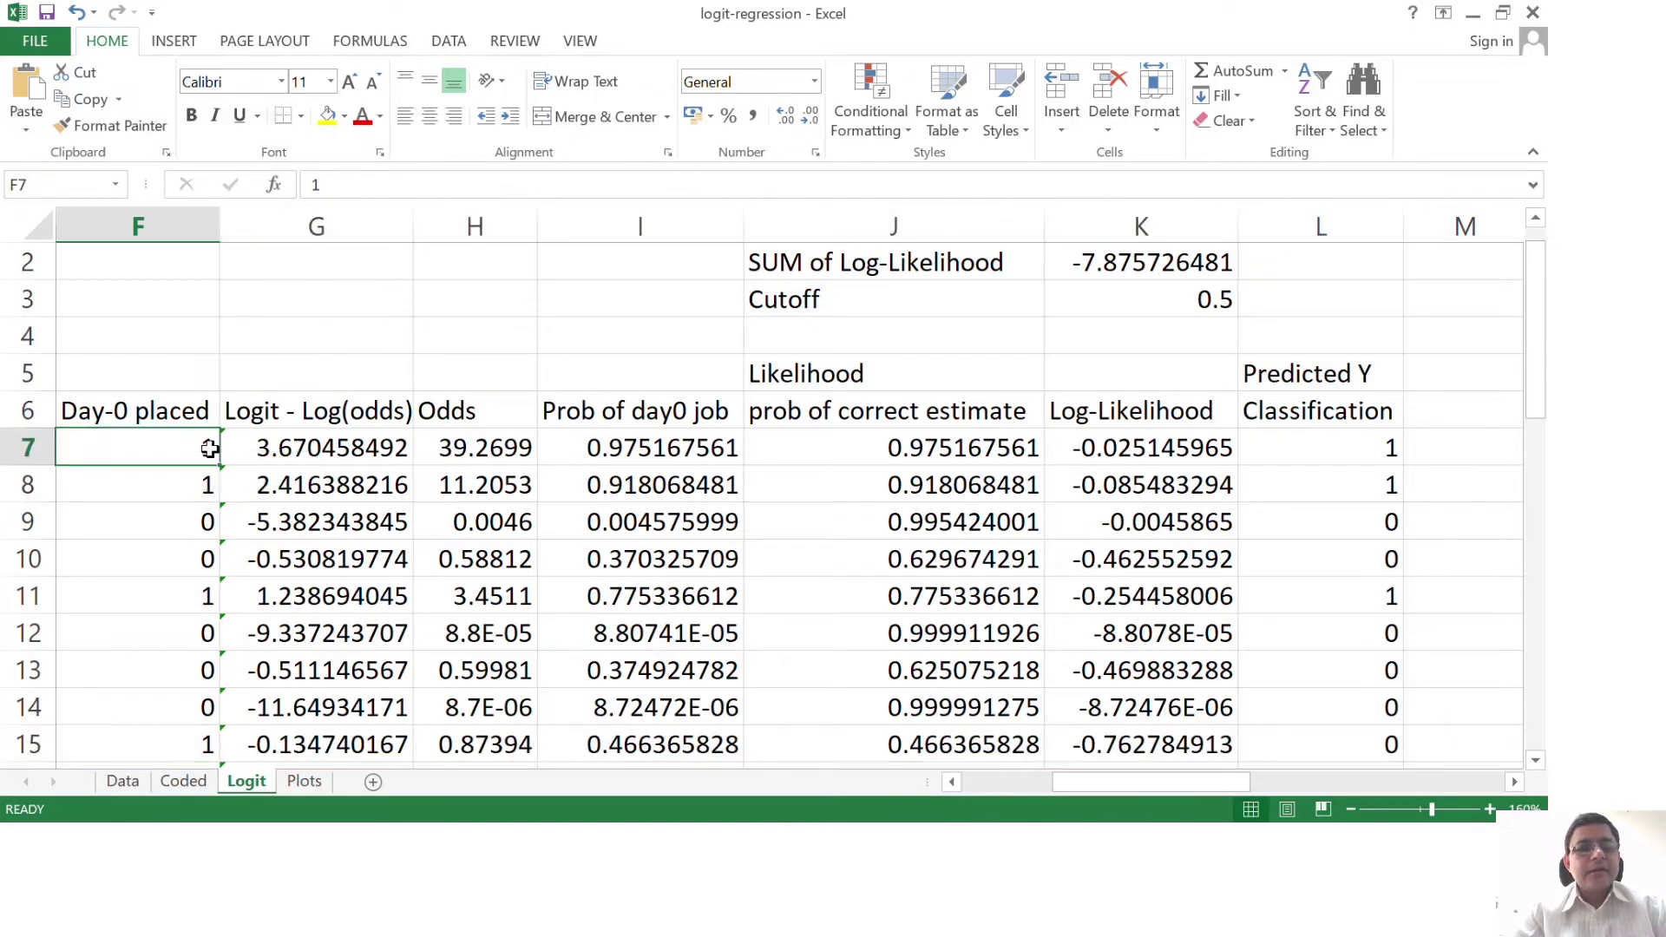
key(shift+Down)
key(shift+Down)
key(shift+Down)
key(shift+Down)
key(shift+Down)
key(shift+Down)
key(shift+Down)
key(shift+Down)
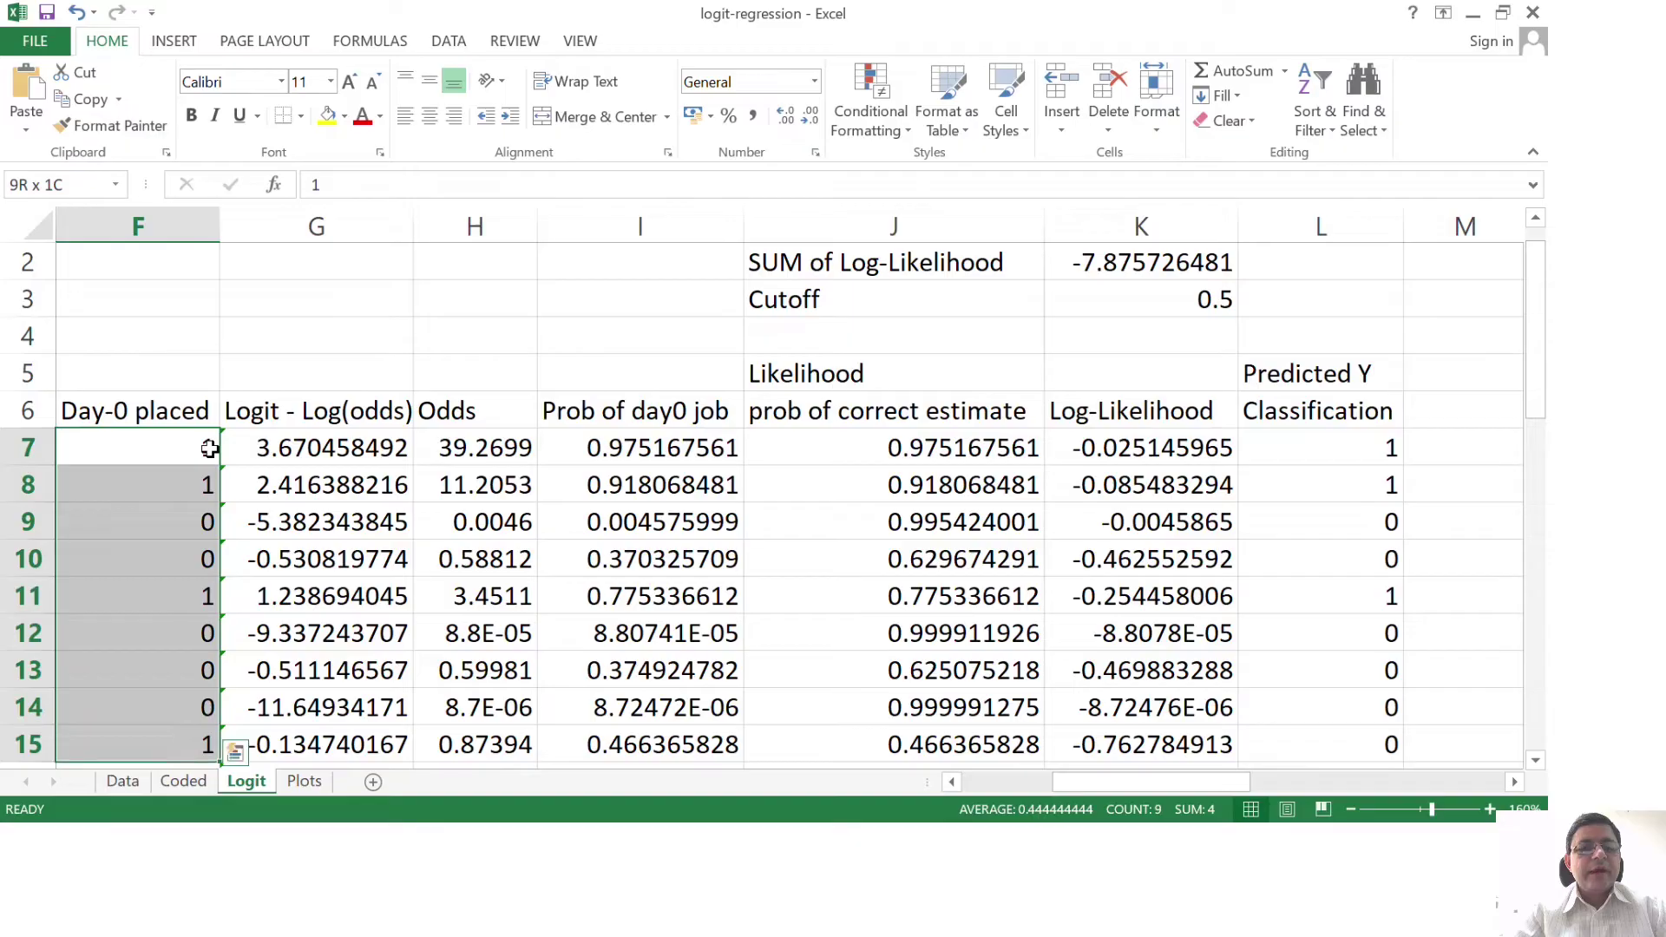
- Highlight the predicted classifications in L7:L15 to compare them with the actual placements
click(1301, 438)
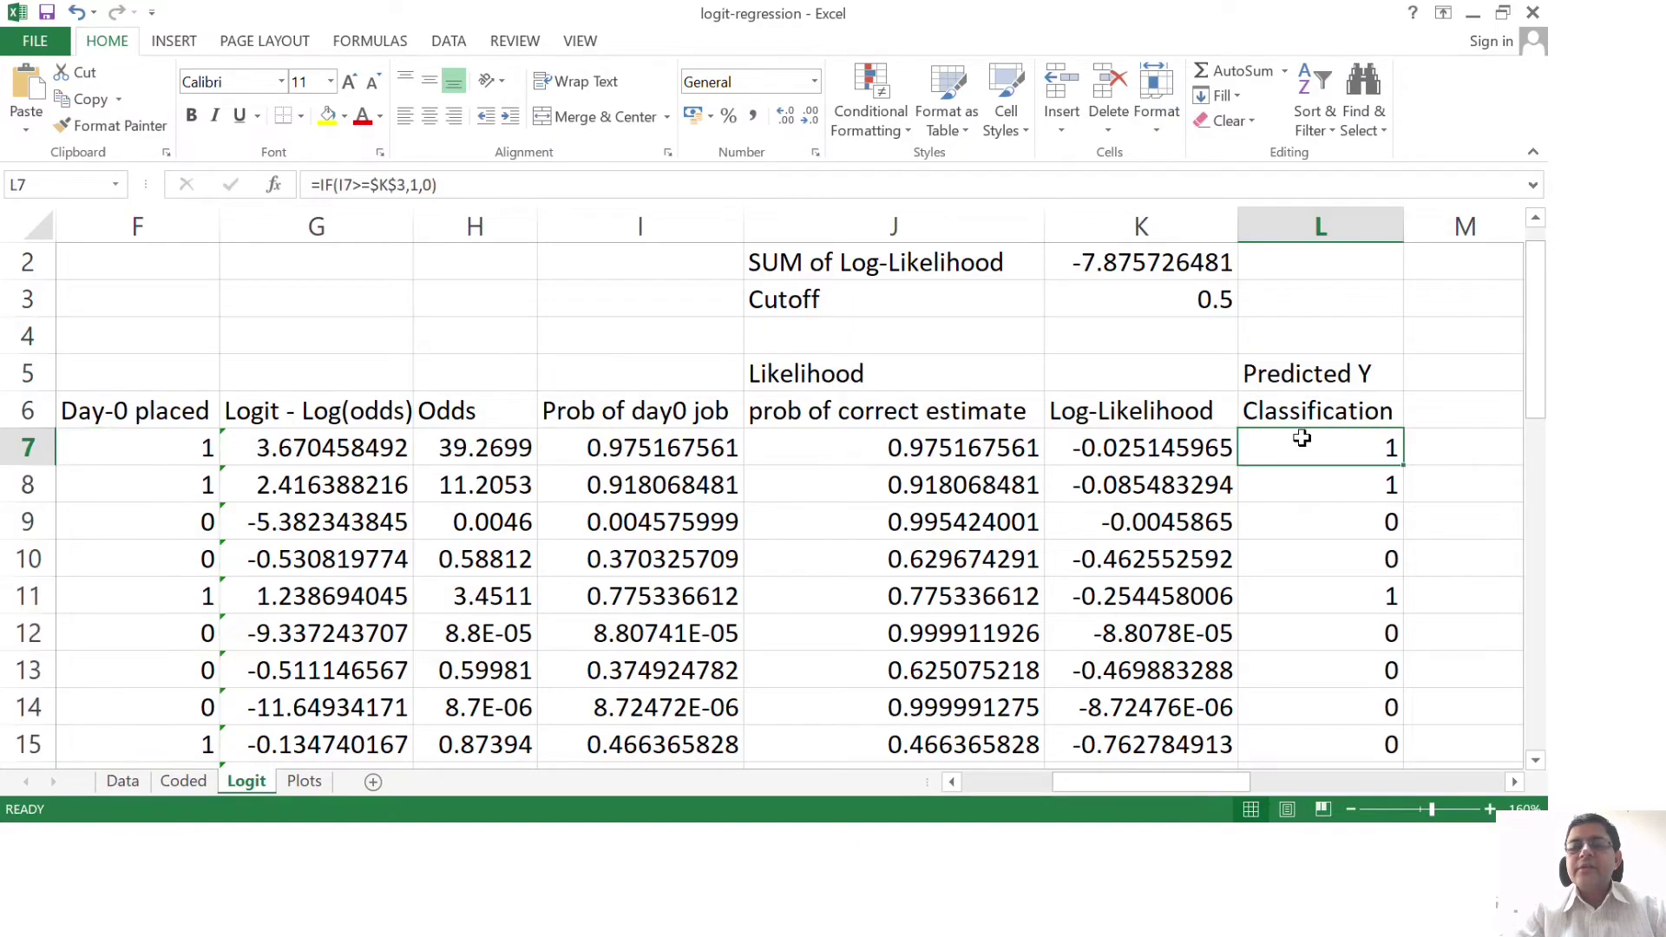
key(shift+Down)
key(shift+Down)
key(shift+Down)
key(shift+Down)
key(shift+Down)
key(shift+Down)
key(shift+Down)
key(shift+Down)
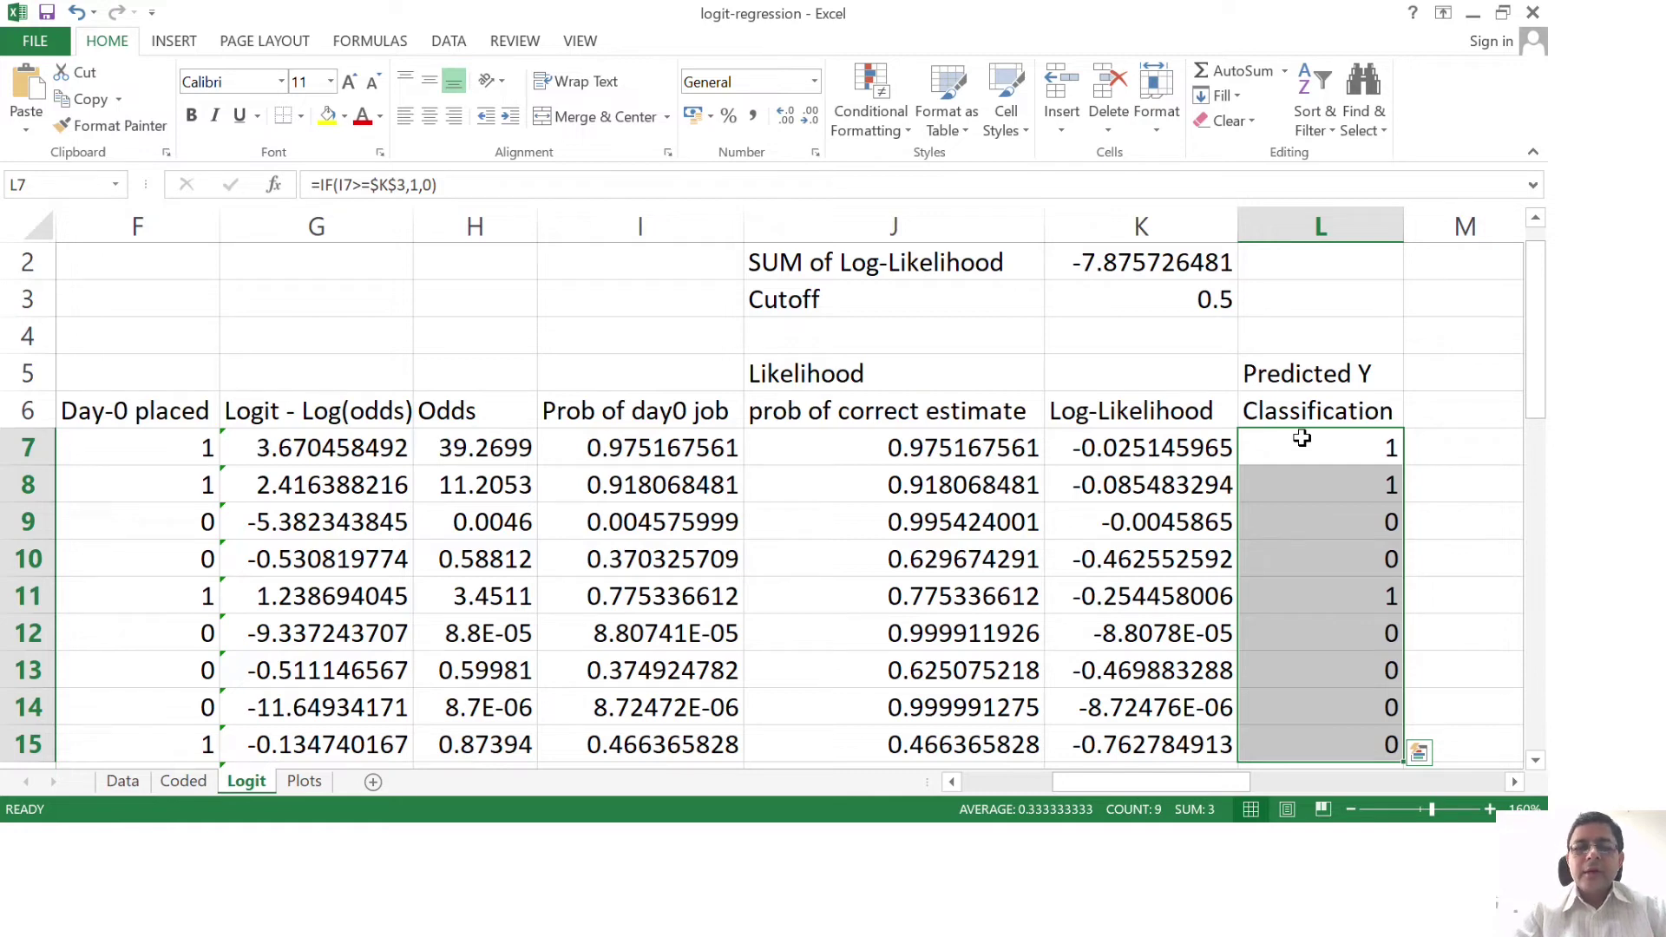
- Highlight the predicted day-0 job probabilities in I7:I15 for review
click(699, 445)
key(shift+Down)
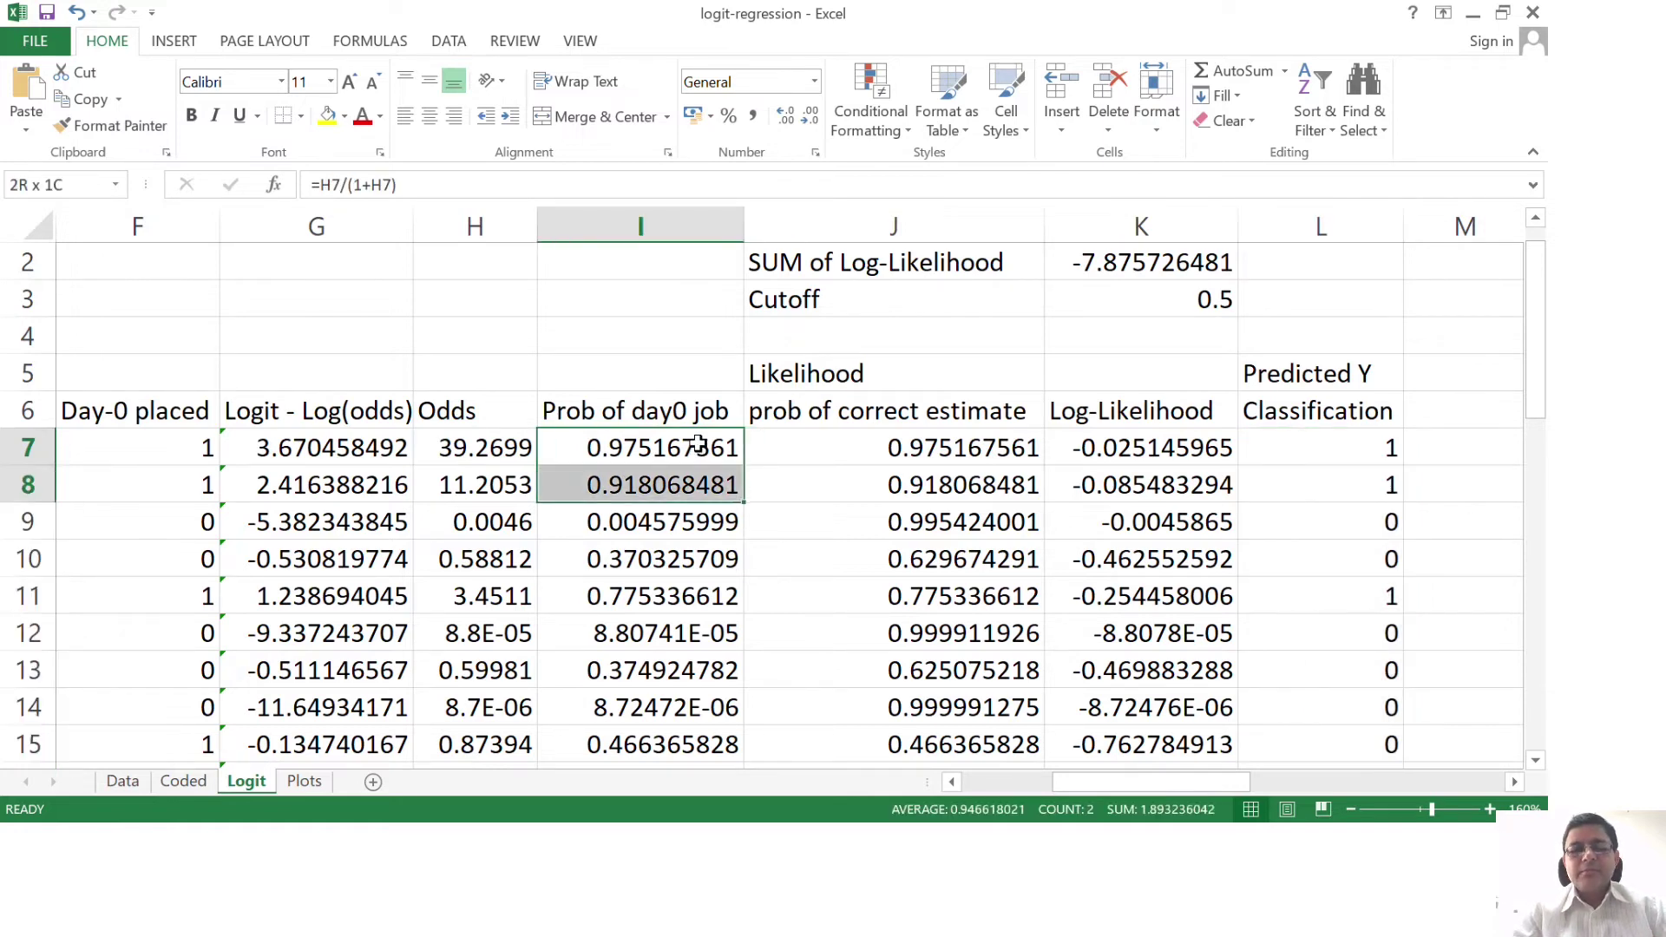
key(shift+Down)
key(shift+Down)
key(shift+Down)
key(shift+Down)
key(shift+Down)
key(shift+Down)
key(shift+Down)
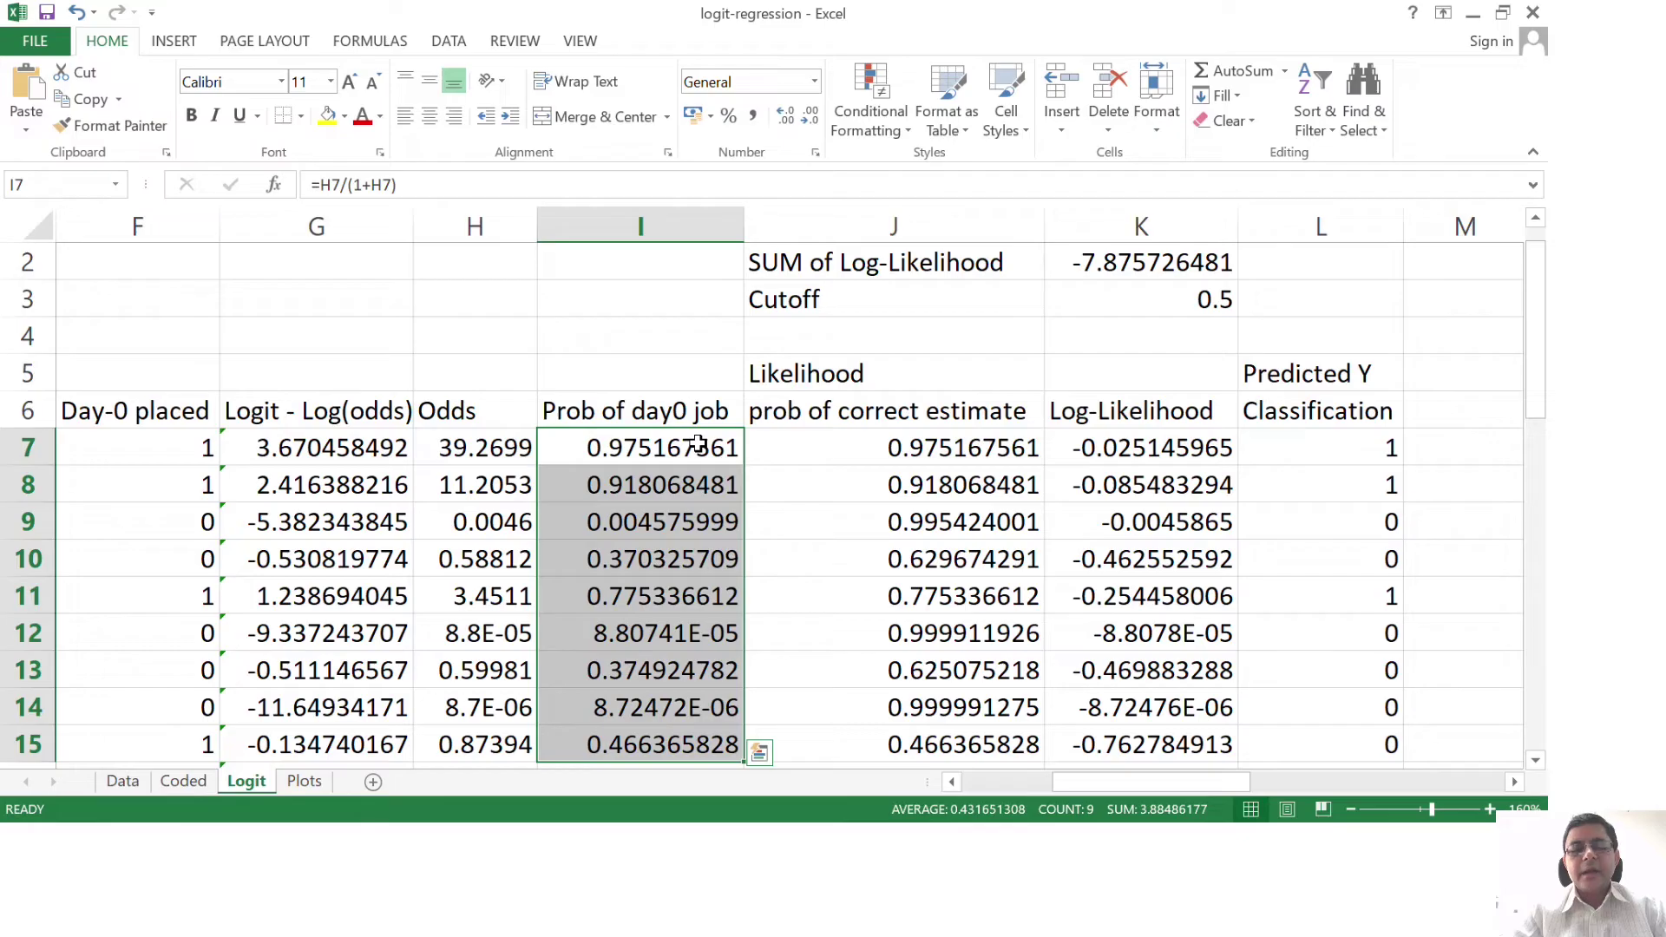
- Compare the first student's probability in I7 with the cutoff value in K3
click(1177, 288)
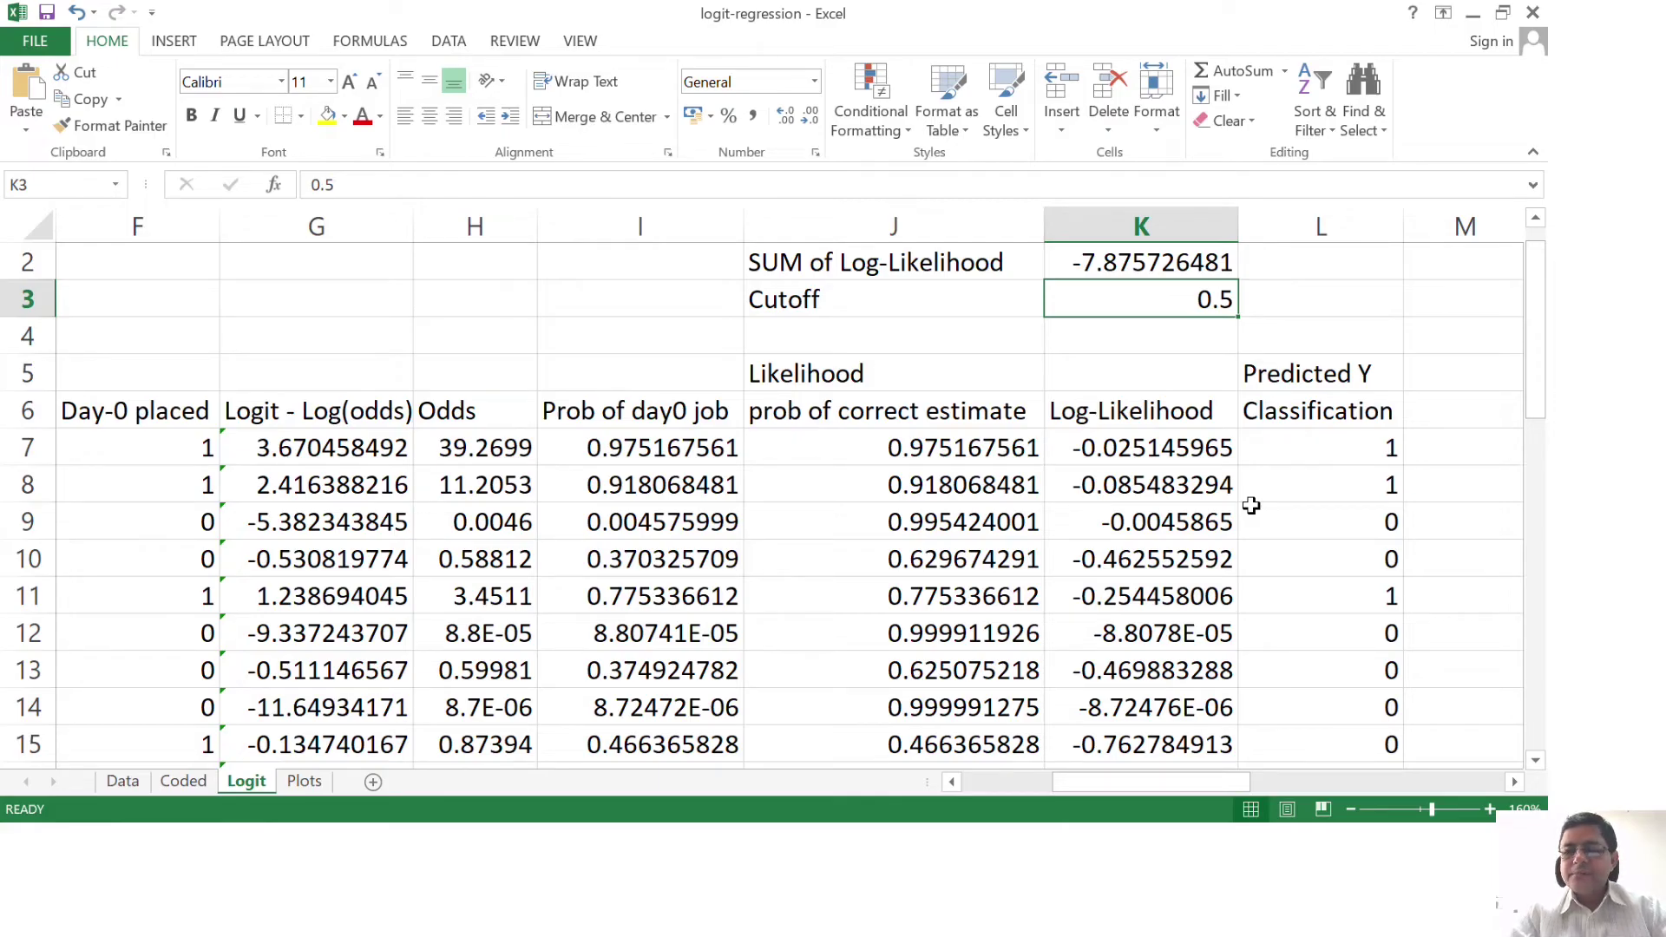
click(668, 449)
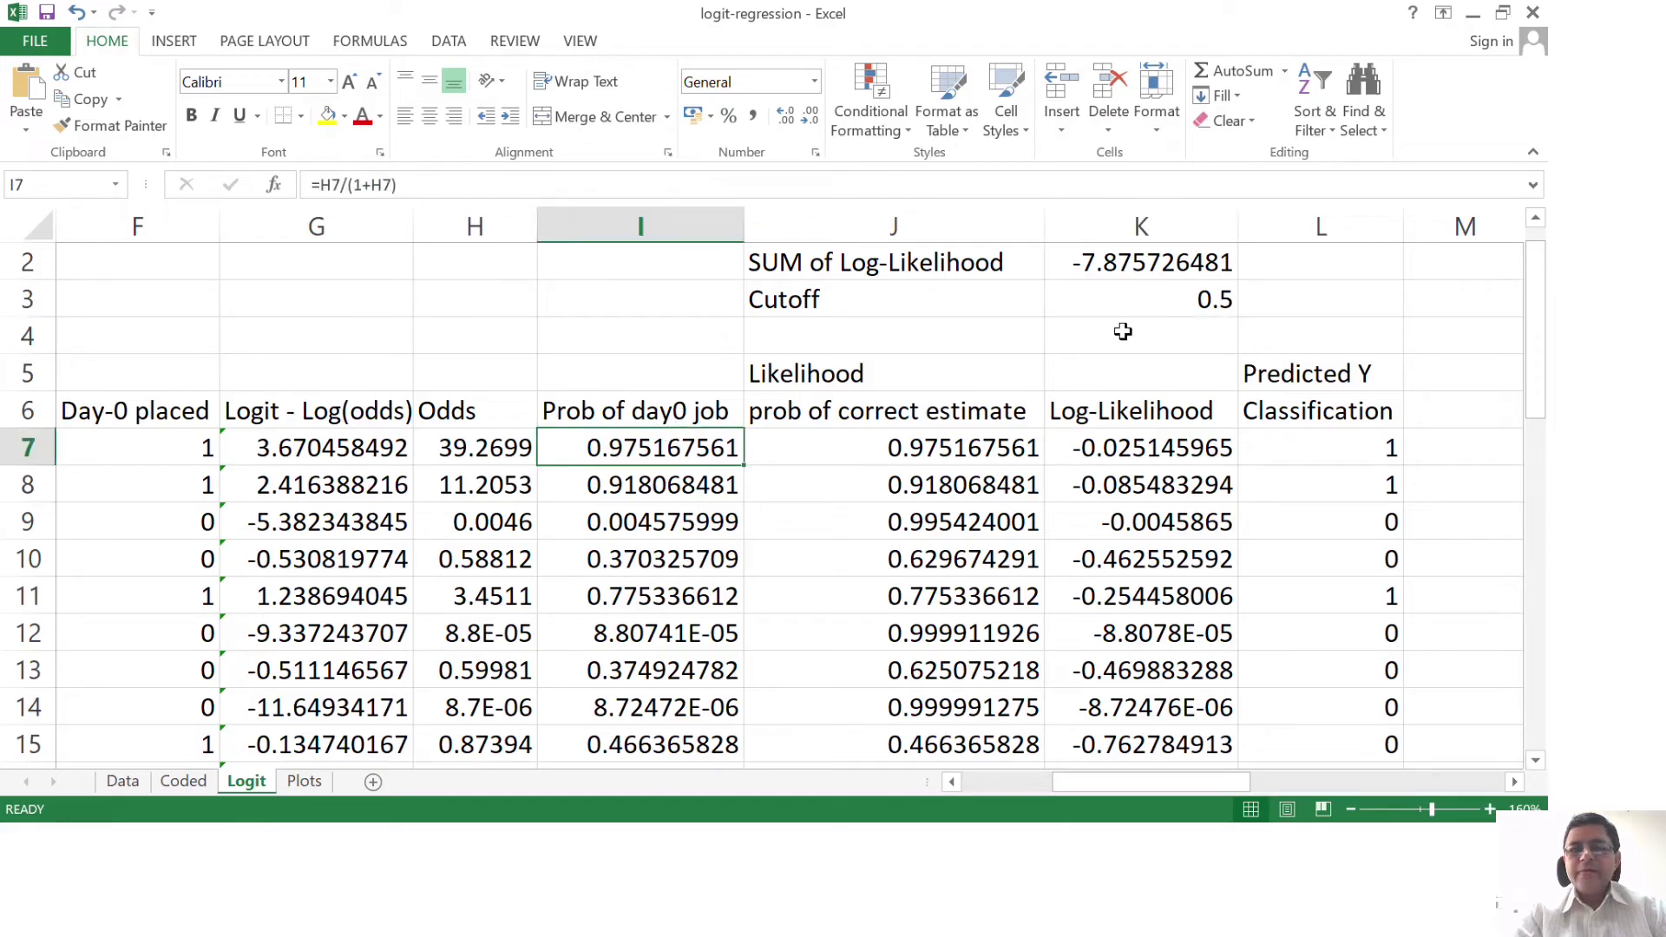
click(1151, 299)
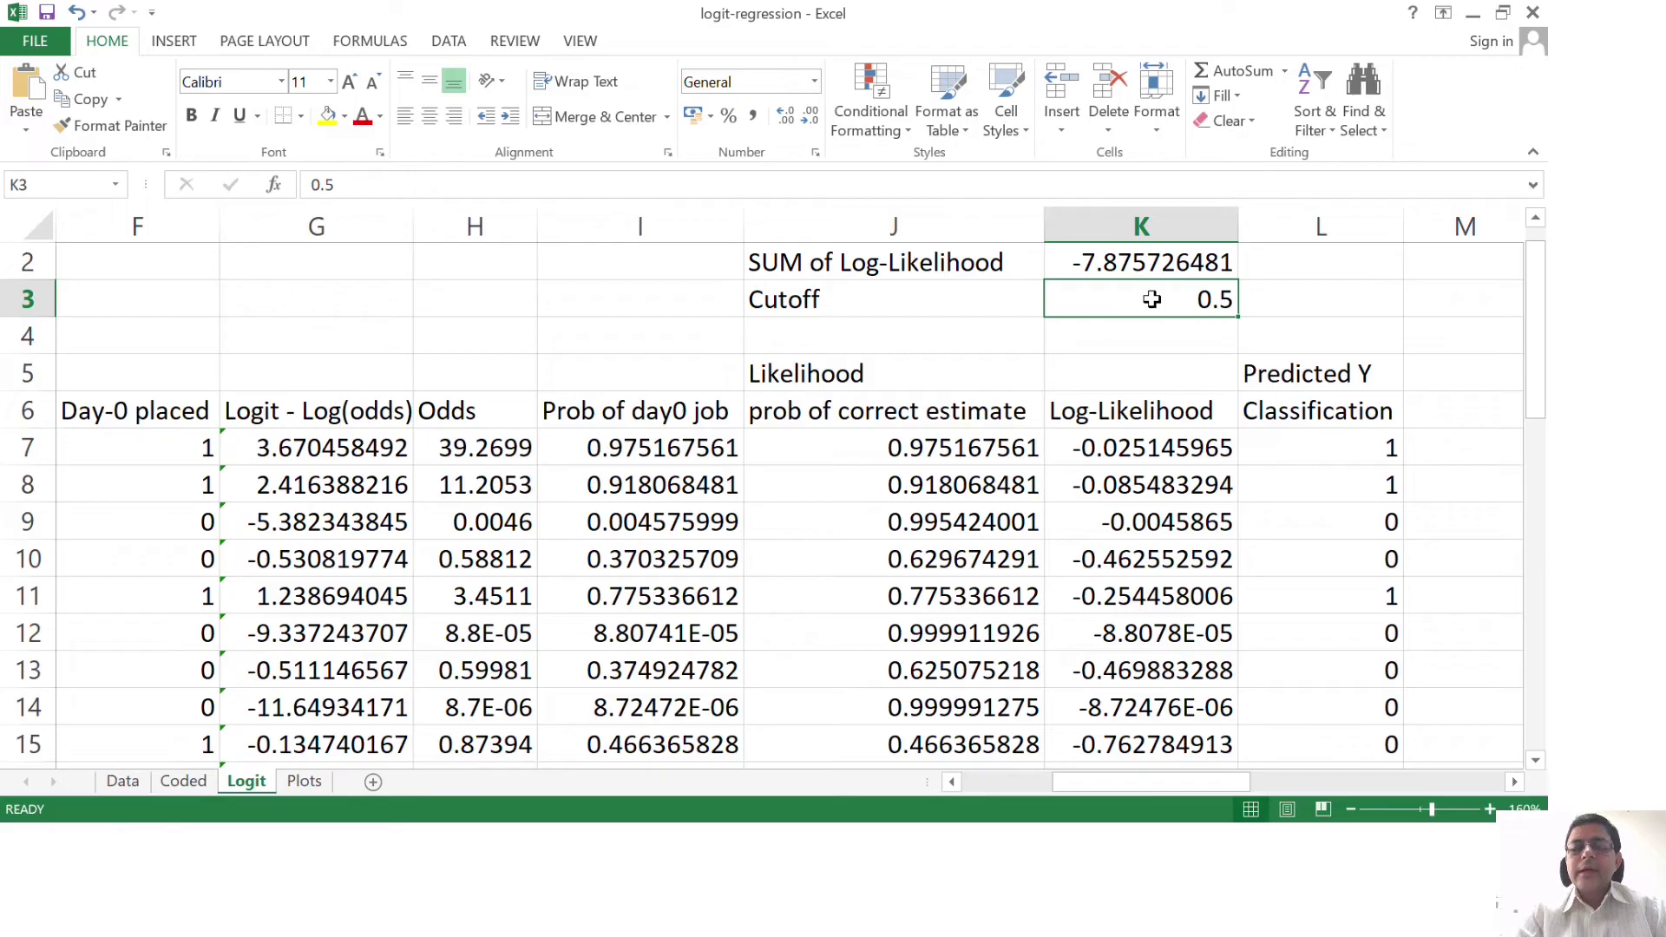
- Highlight the probabilities in I7:I11 and inspect the classification formula in L7
click(674, 433)
key(shift+Down)
key(shift+Down)
key(shift+Down)
key(shift+Down)
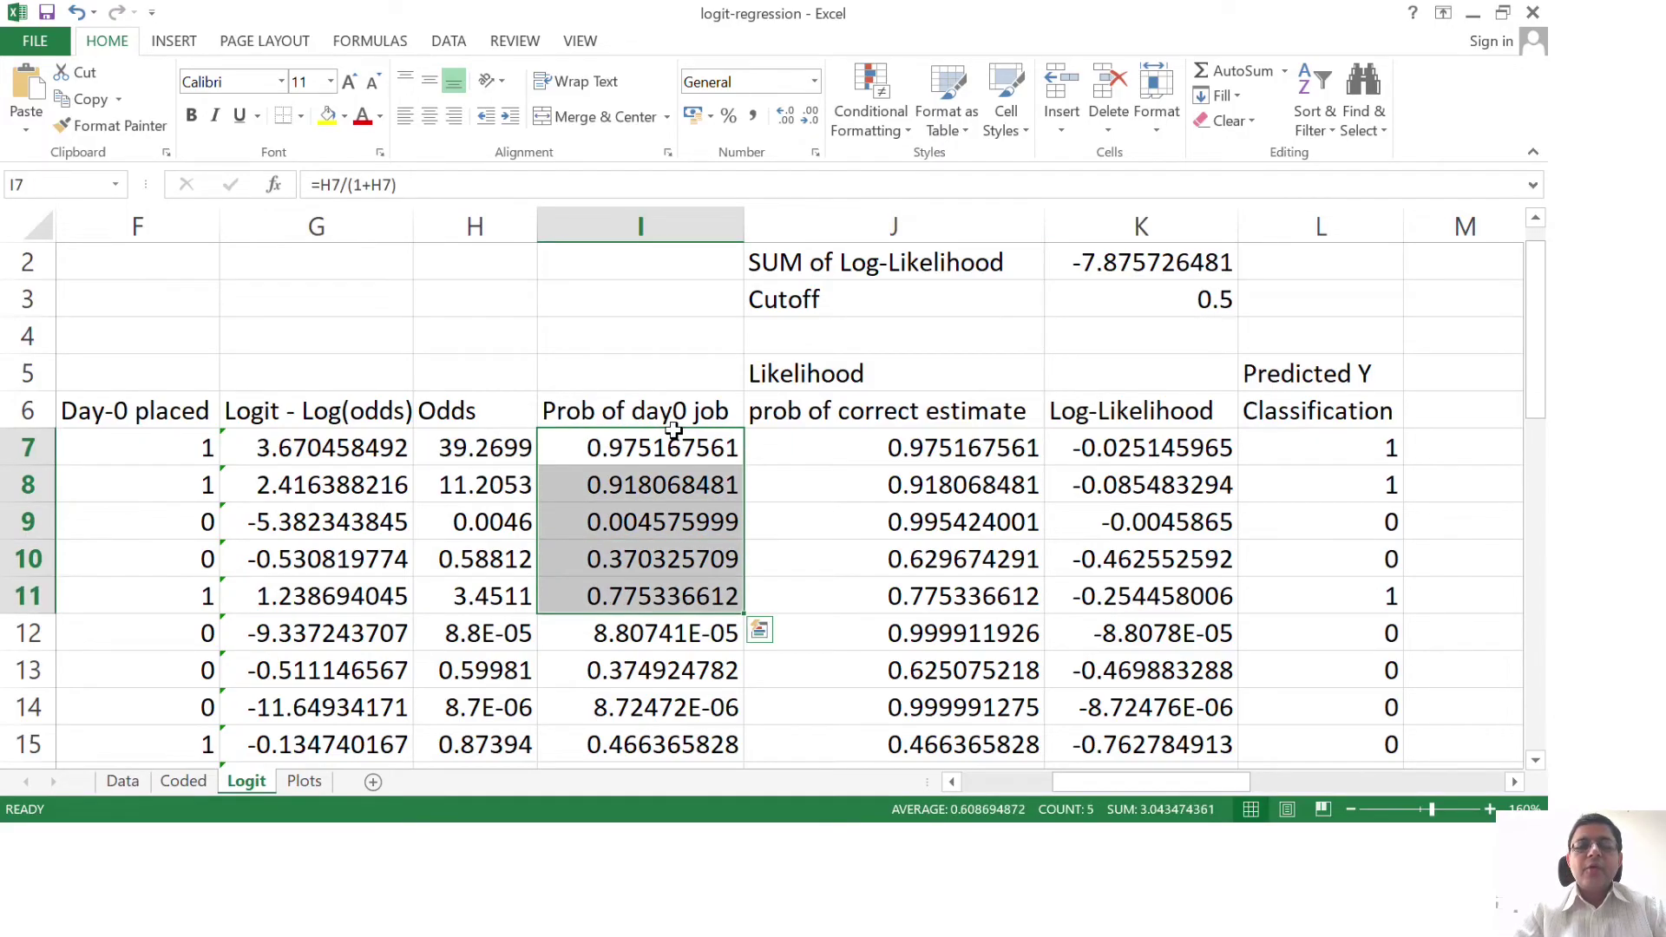
click(1381, 440)
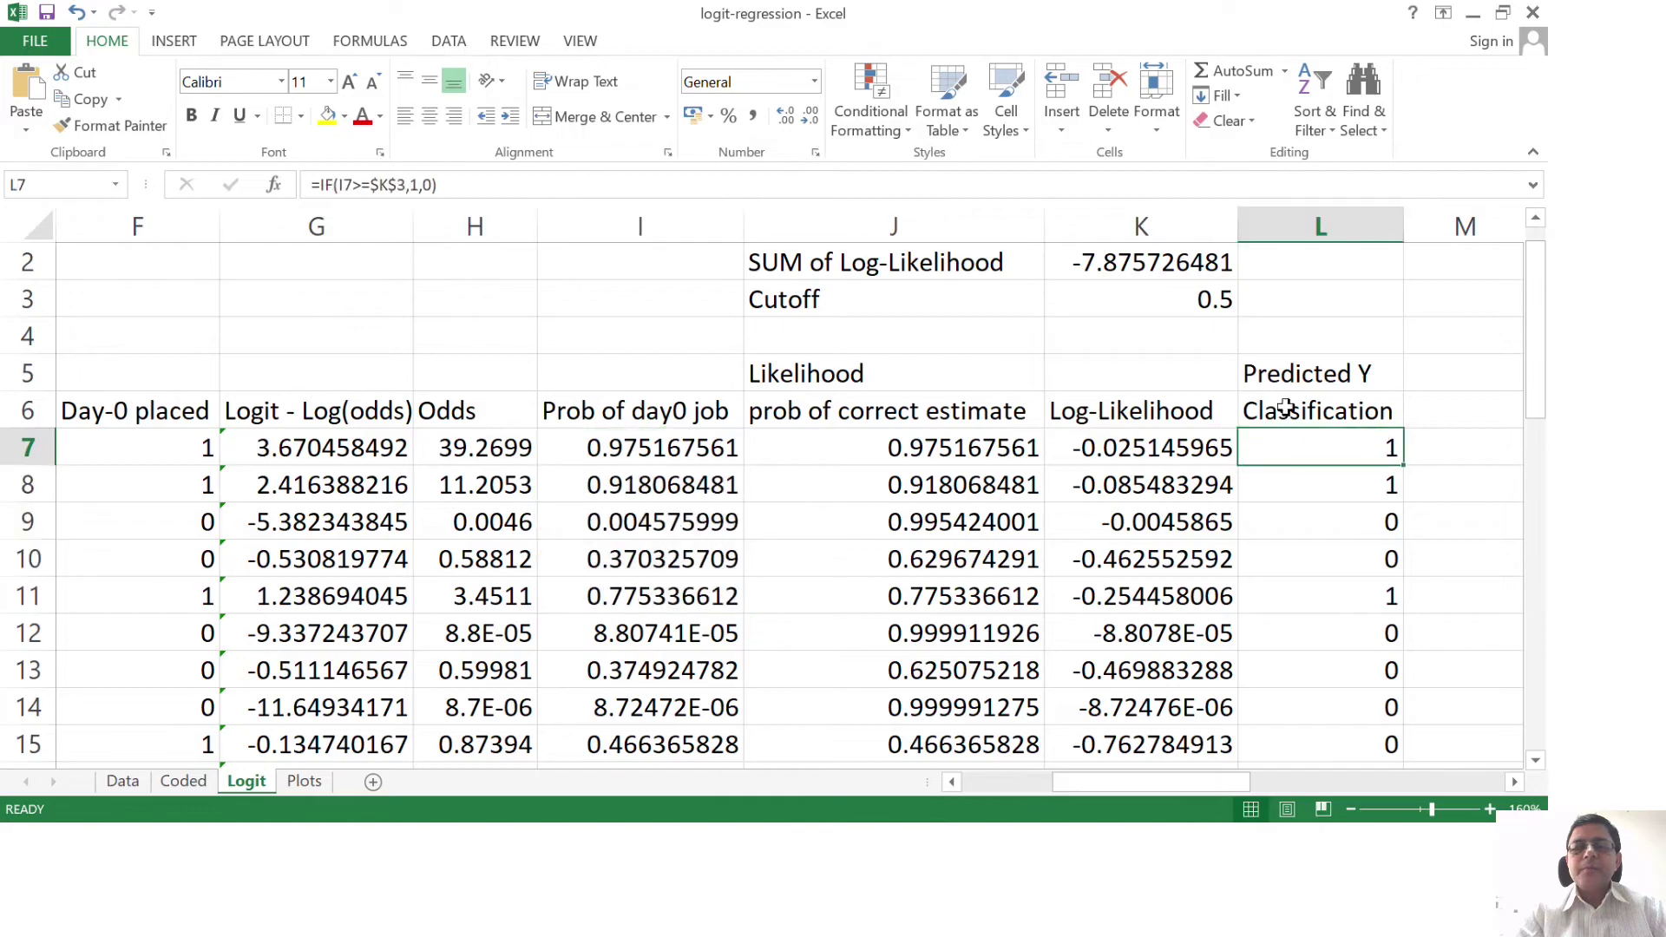
- Inspect row 13's classification, and continue reviewing the predicted classifications in column L down to row 22
click(645, 676)
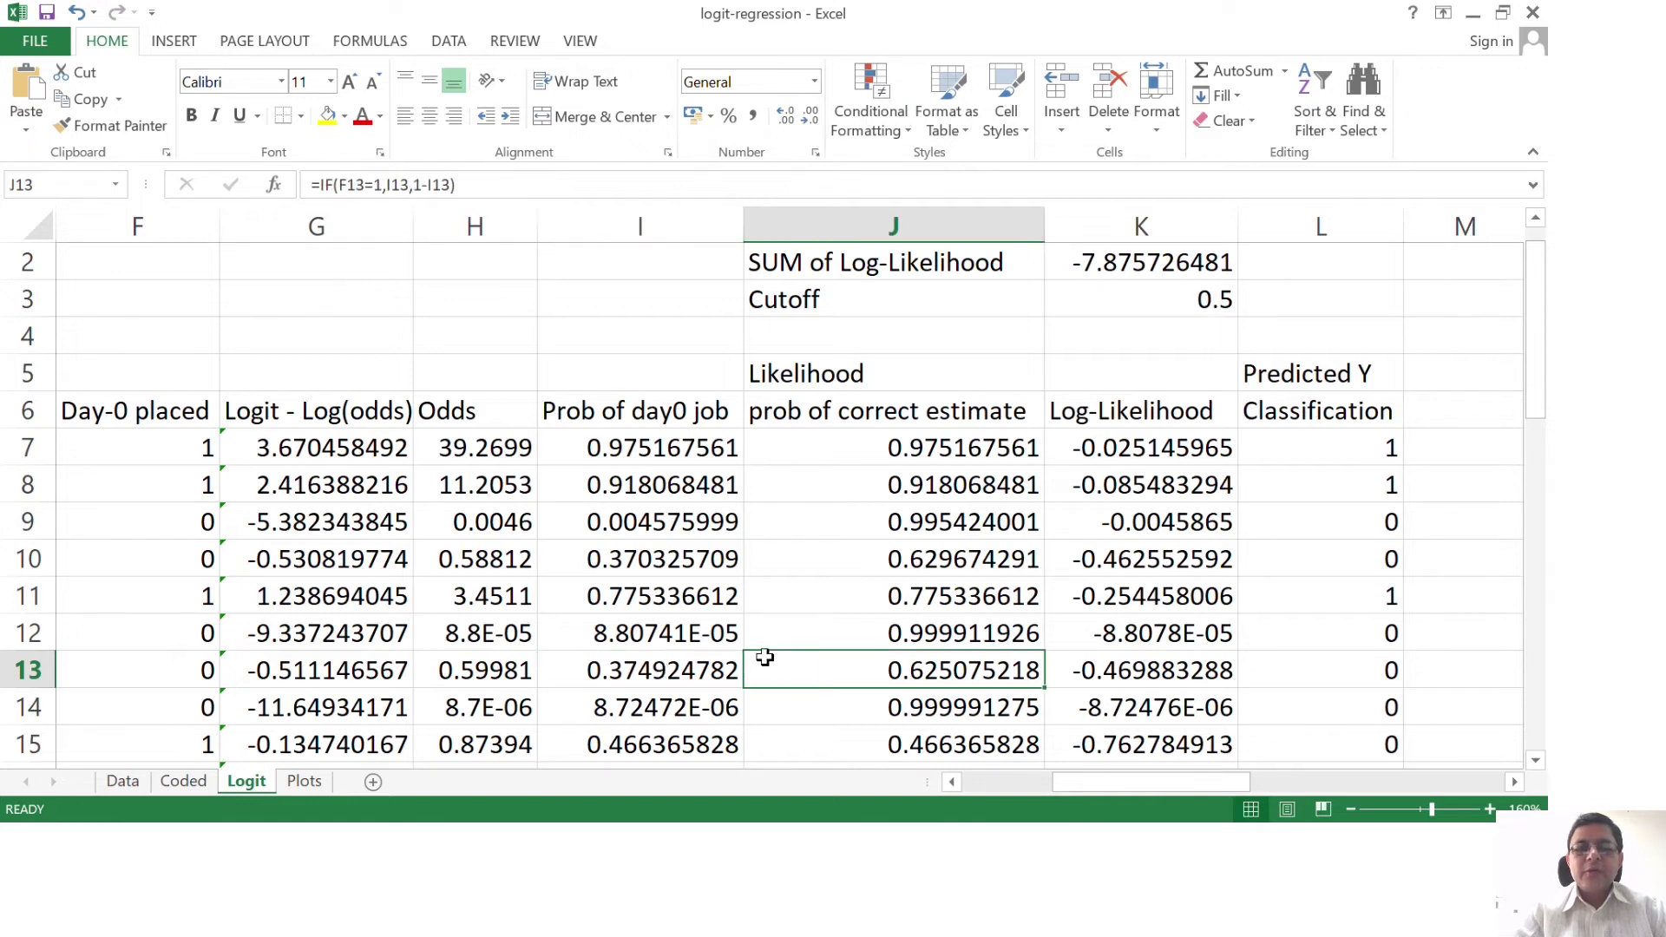
key(Right)
key(Right)
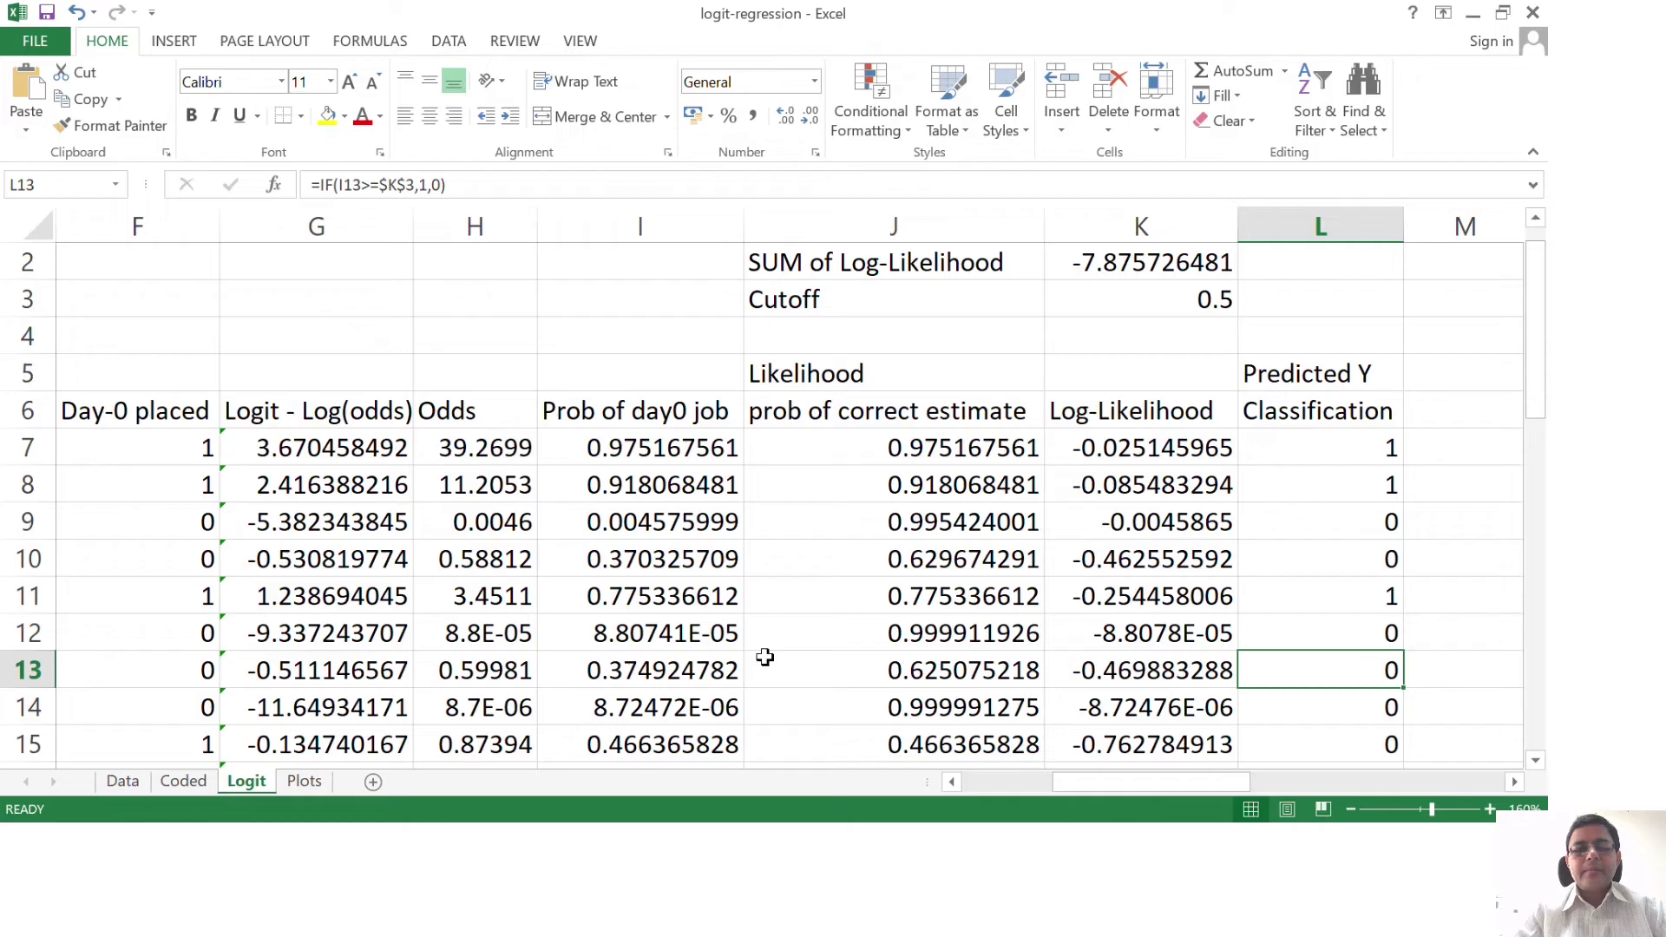
key(Down)
key(Down)
key(Down)
key(Down)
key(Down)
key(Down)
key(Down)
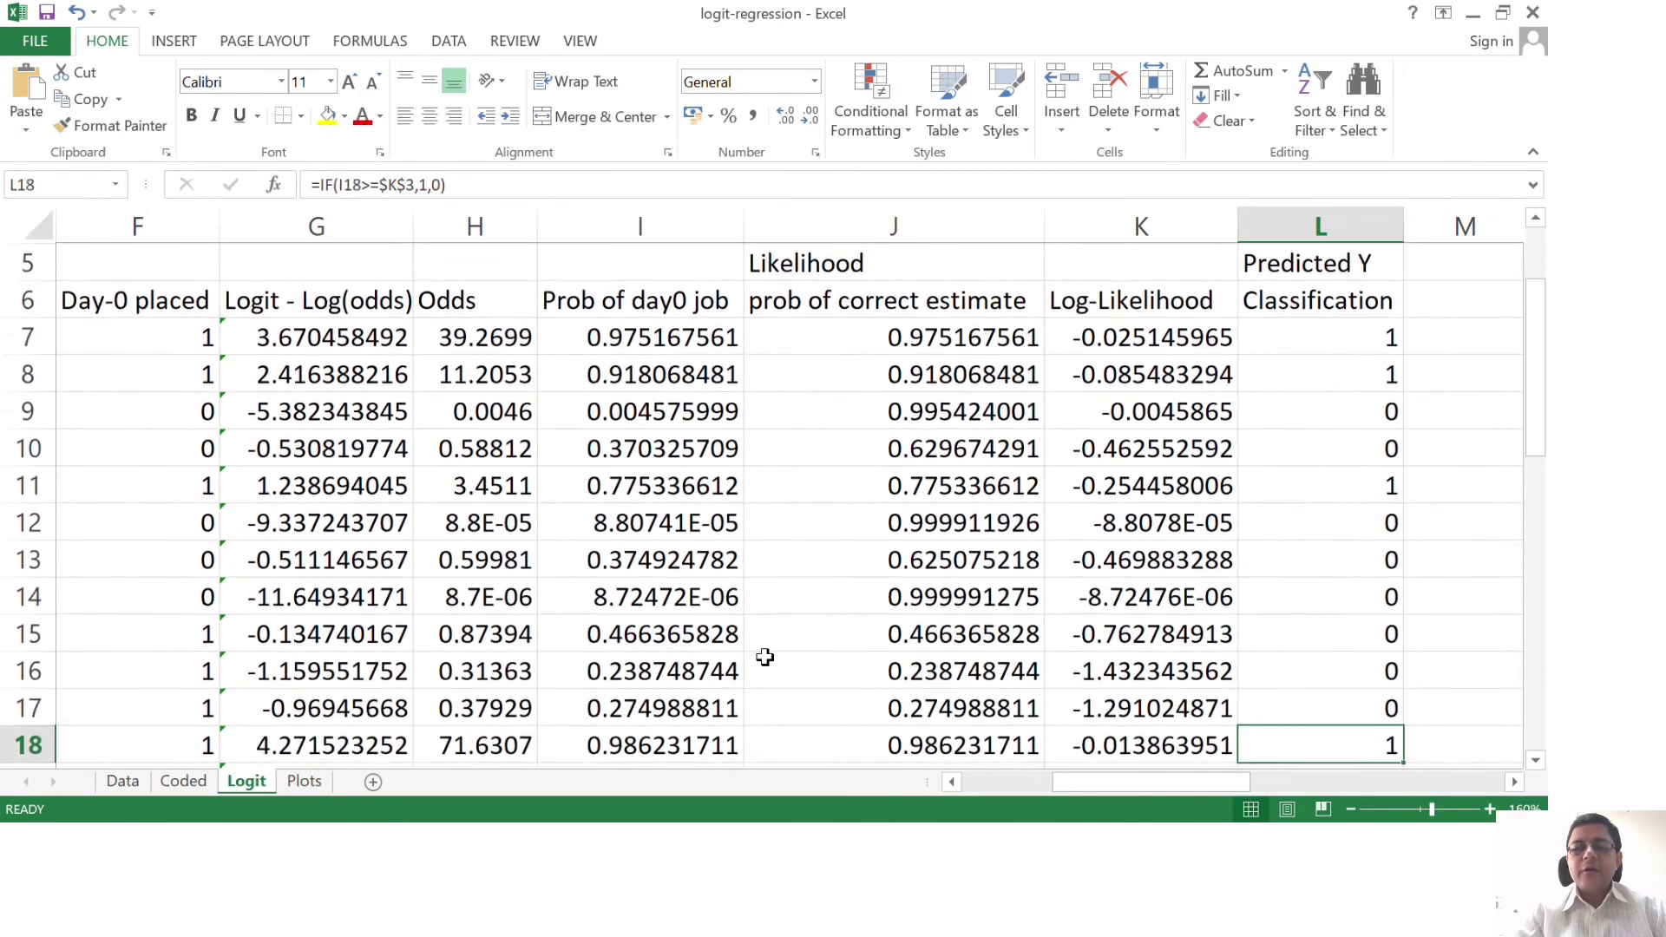
key(Down)
key(Down)
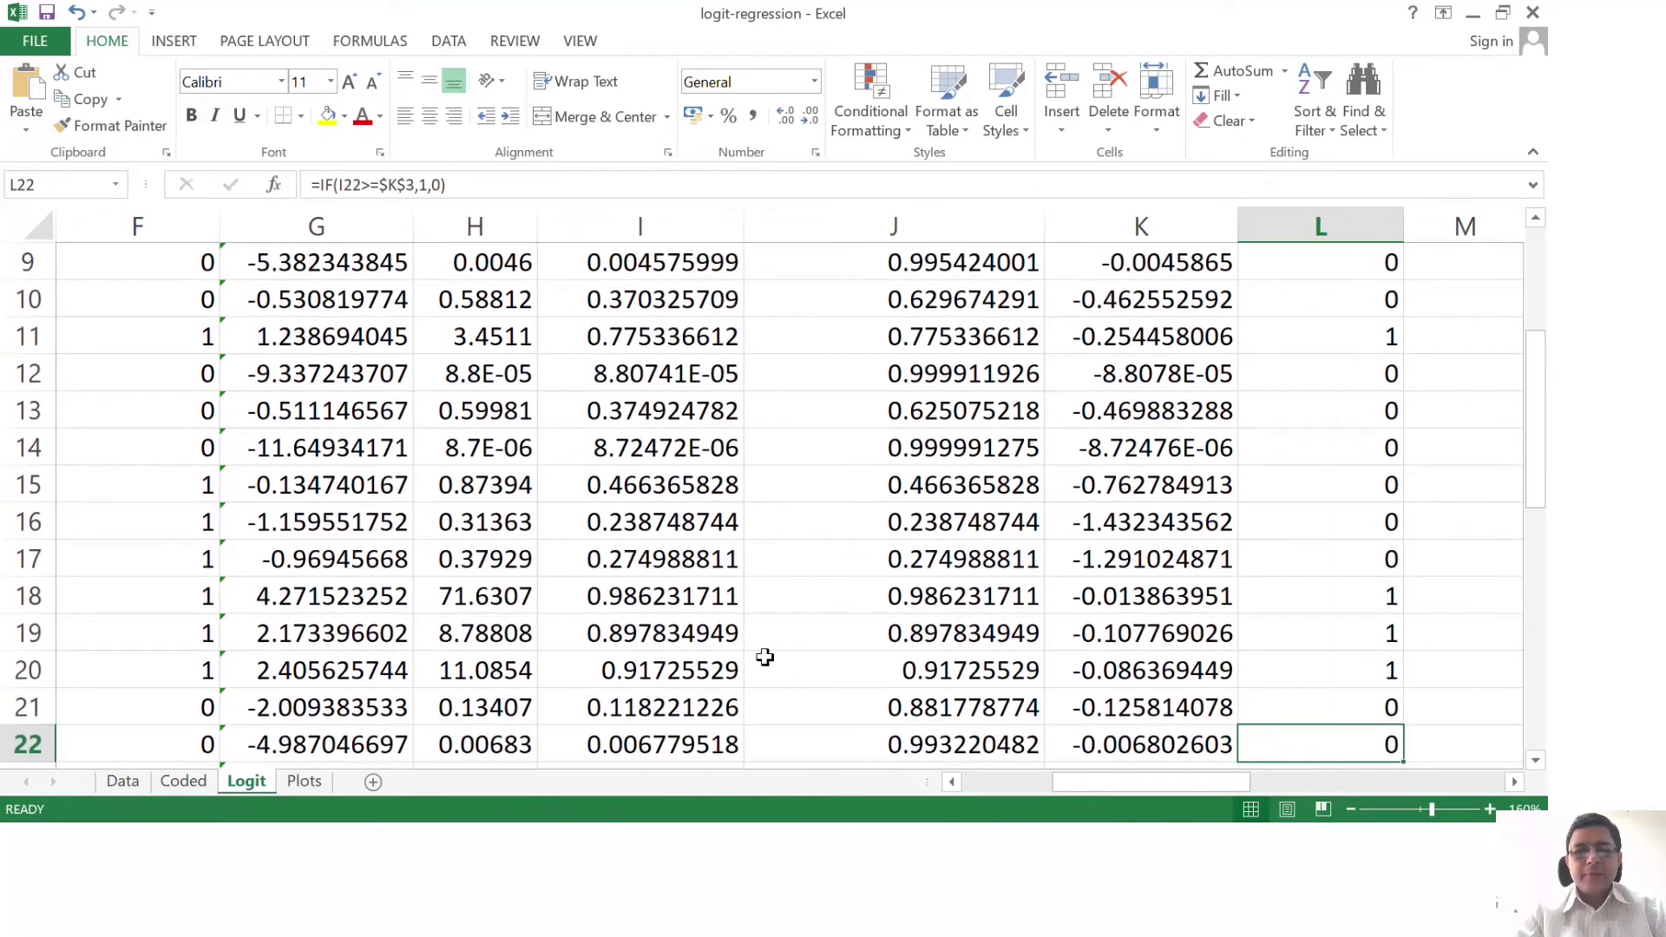
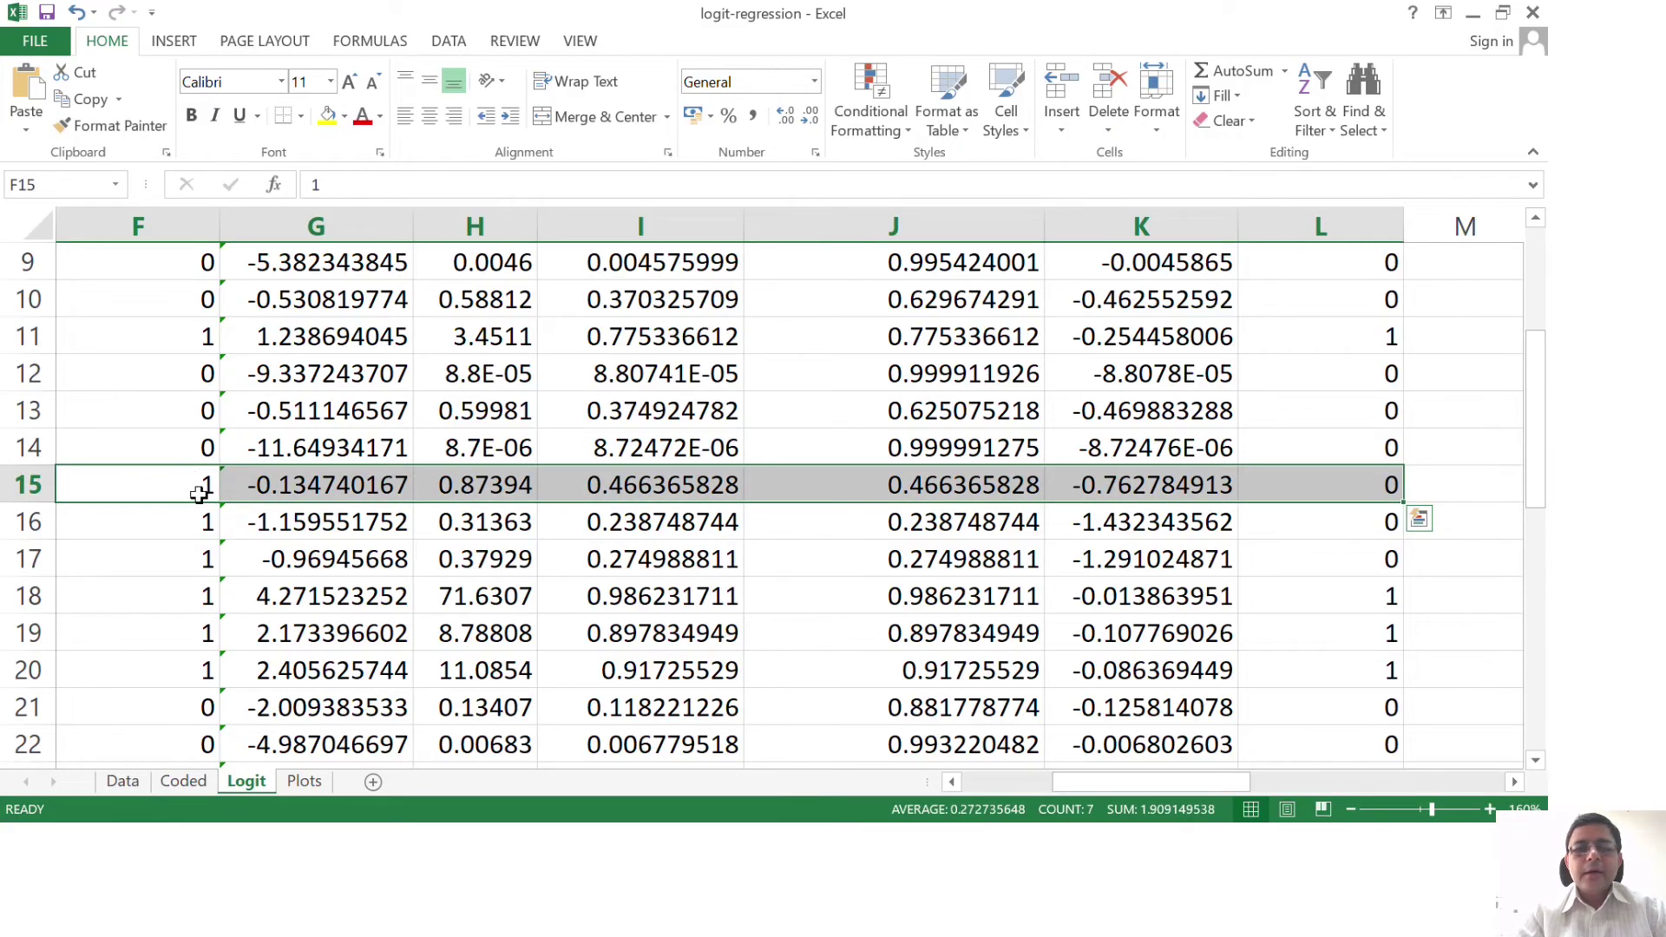
- Highlight row 16 from the actual placement in F16 across to the predicted classification in L16
click(185, 527)
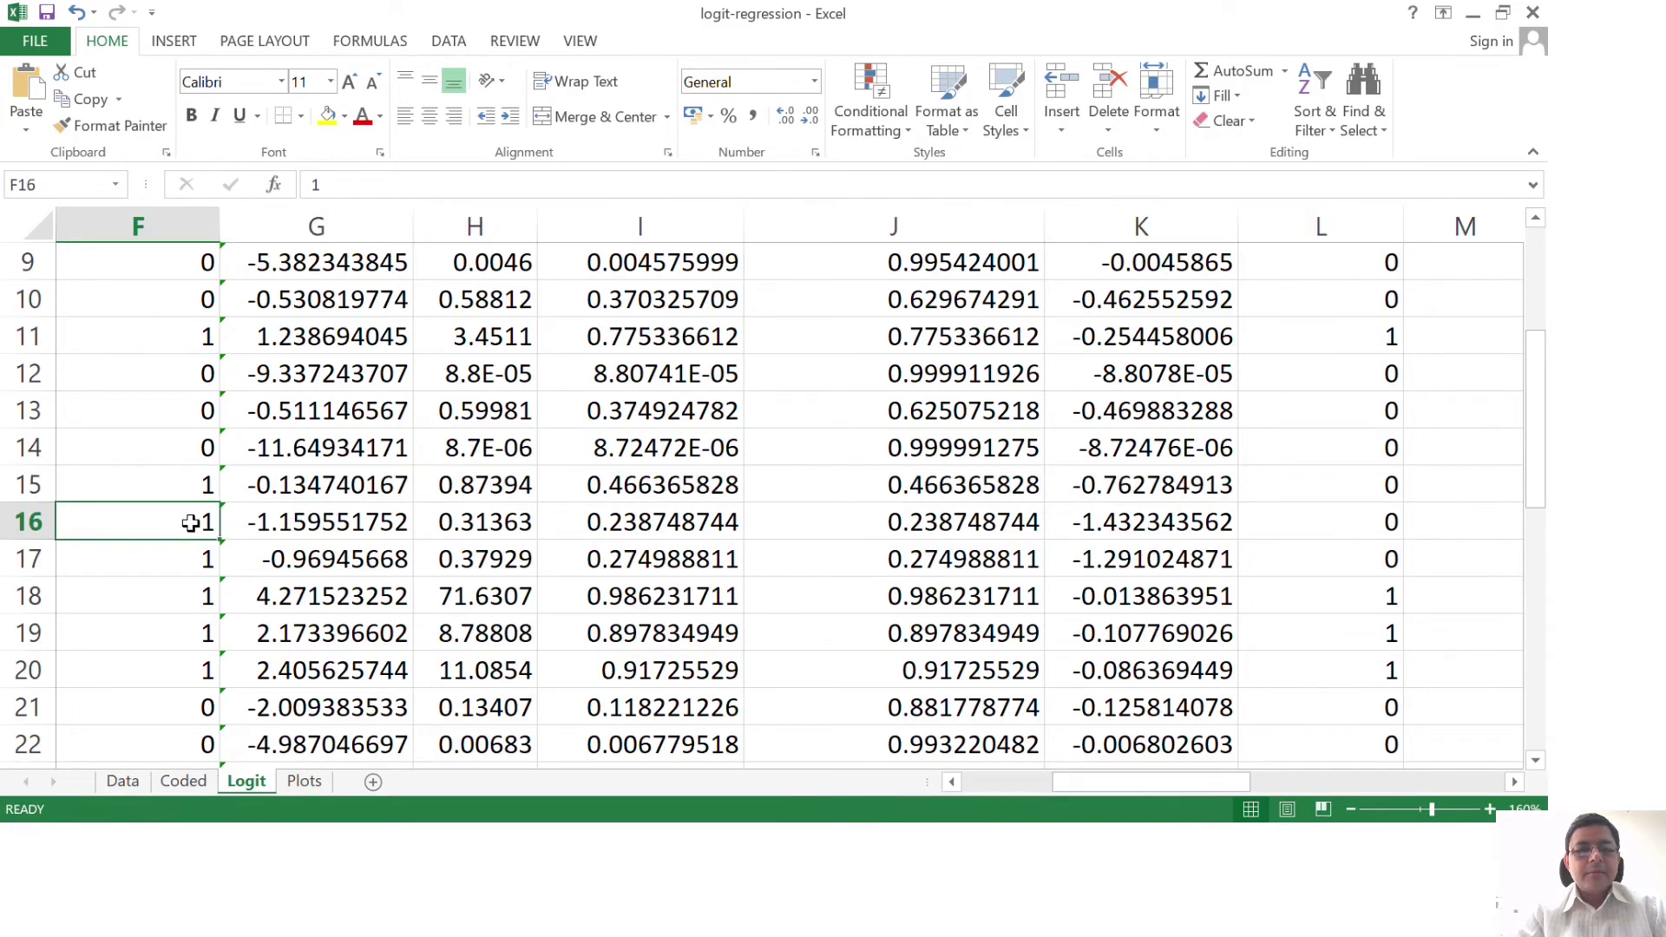
key(shift+Right)
key(shift+Right)
key(shift+Right)
key(shift+Right)
key(shift+Right)
key(shift+Right)
scroll(191, 523, right, 1)
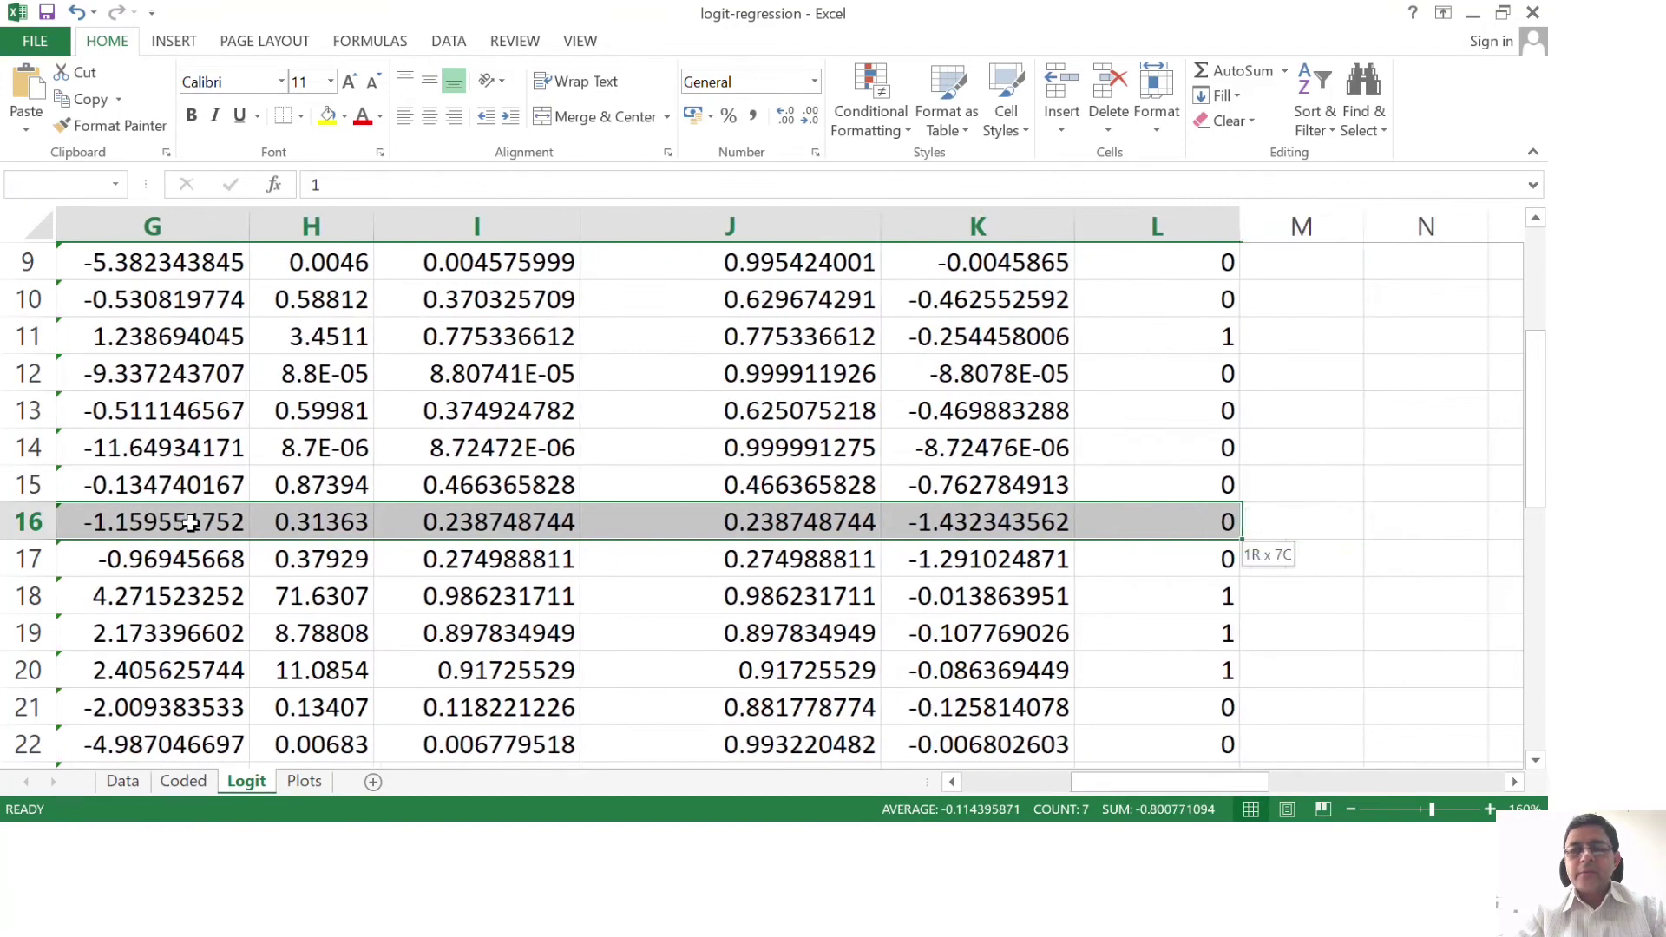
key(shift+Left)
key(shift+Left)
key(shift+Left)
- Review the tenth student's data in row 16 cell by cell, from A16 through the actual placement in F16
key(Home)
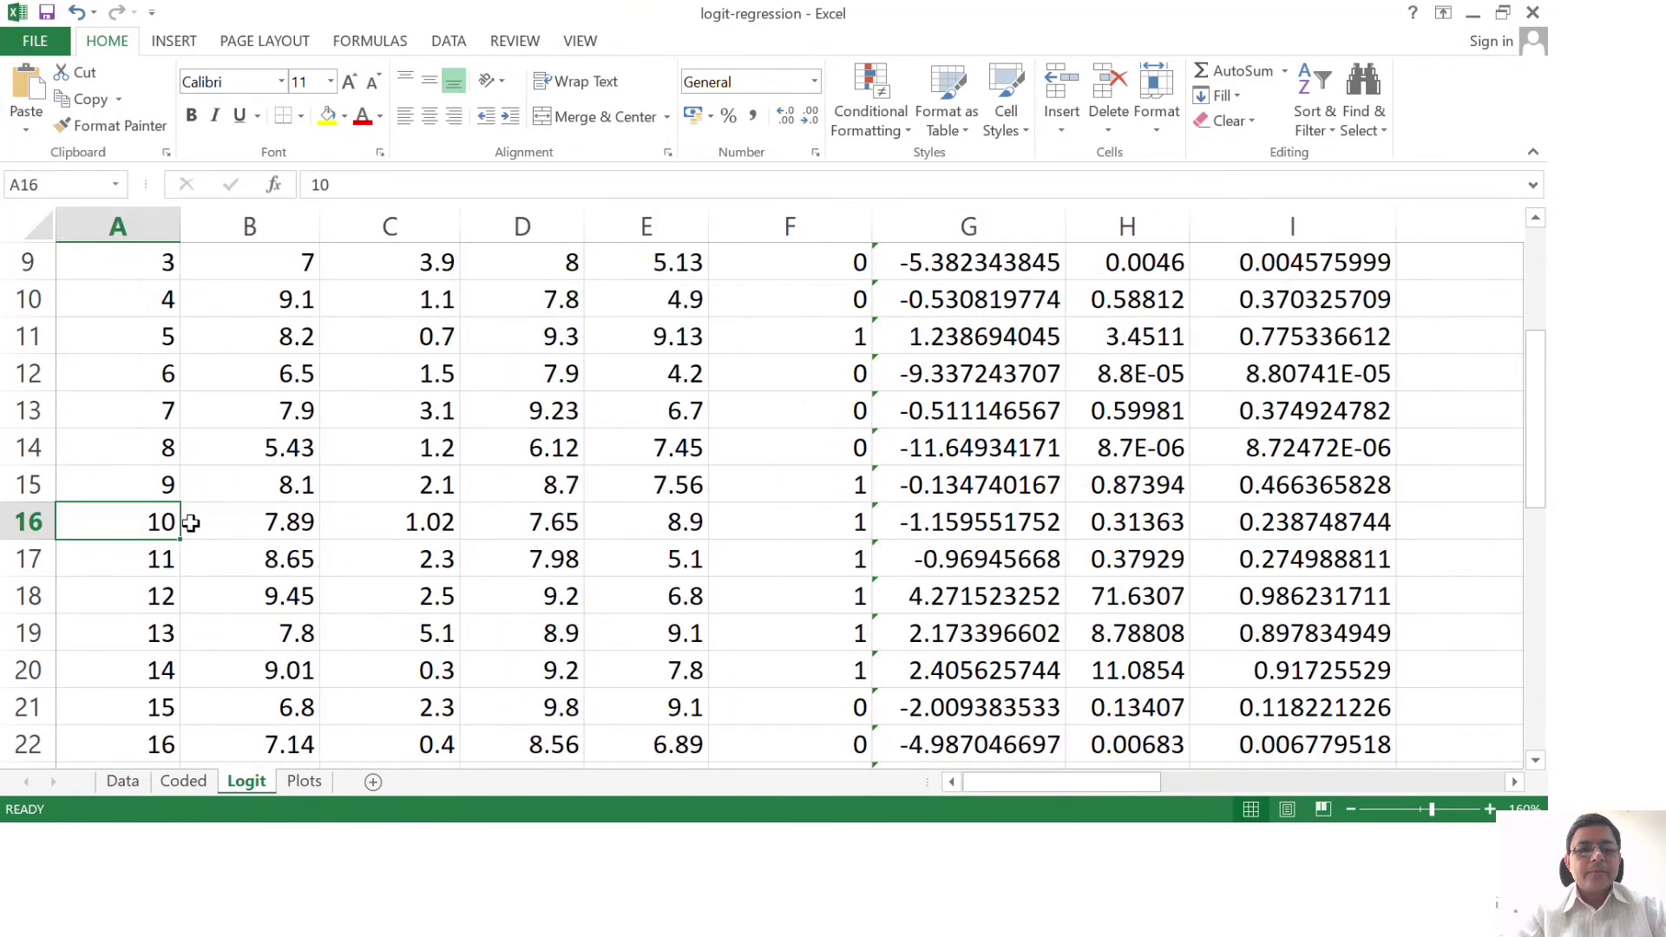
key(Right)
key(Right)
key(Right)
key(Right)
key(Left)
key(Left)
key(Left)
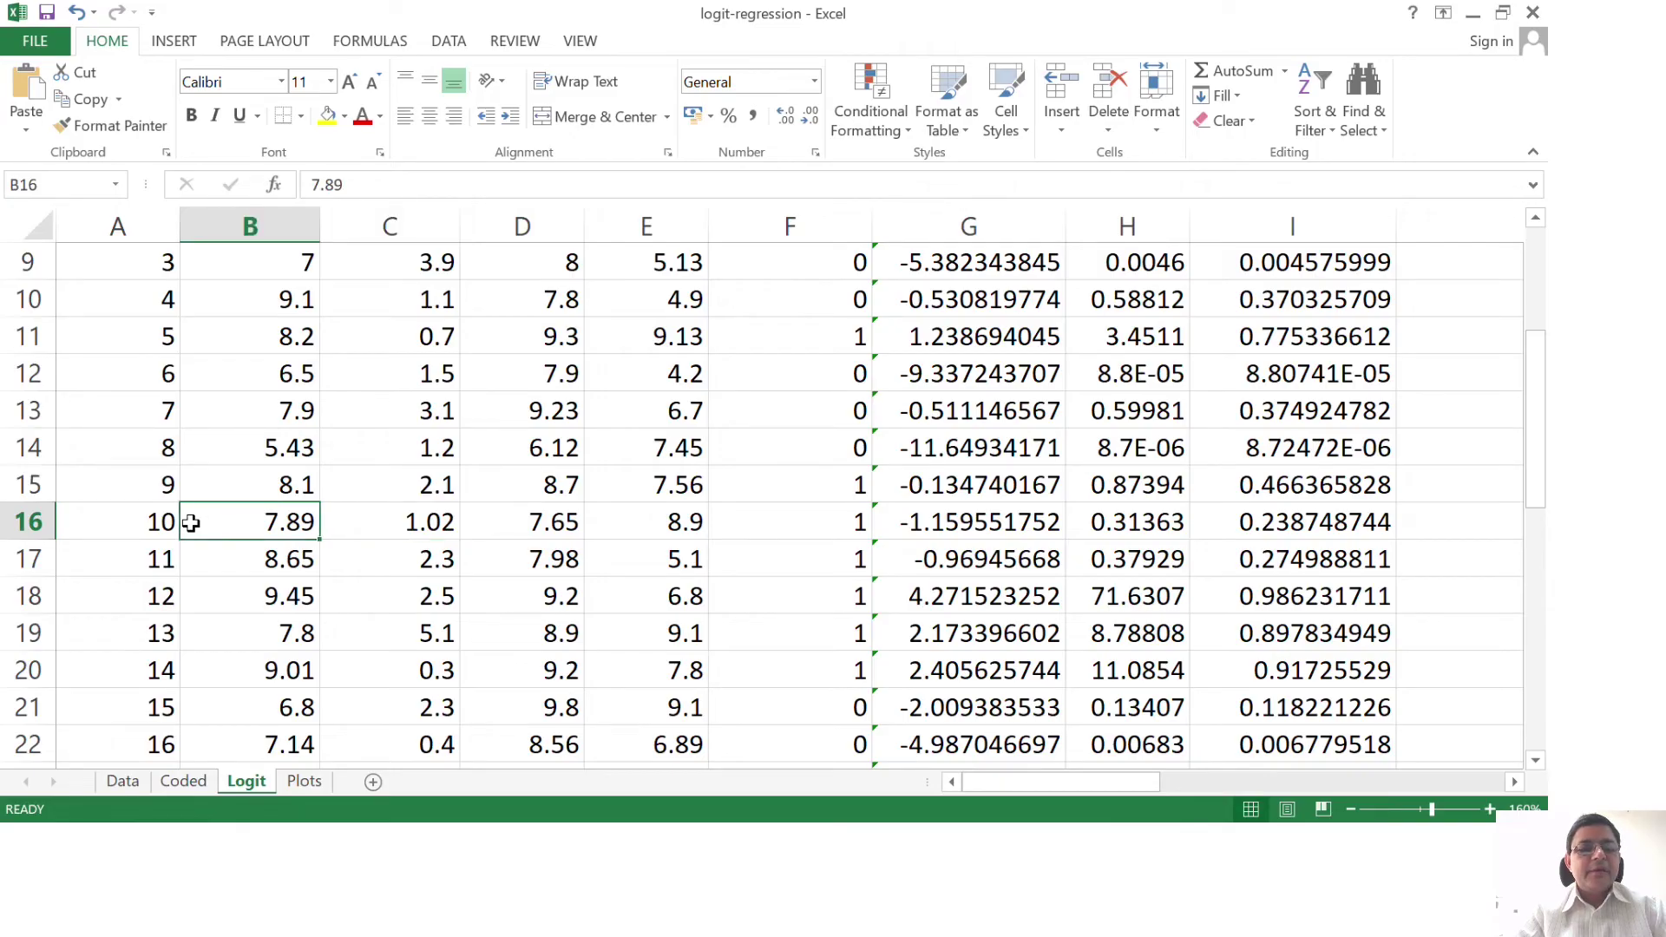
key(Right)
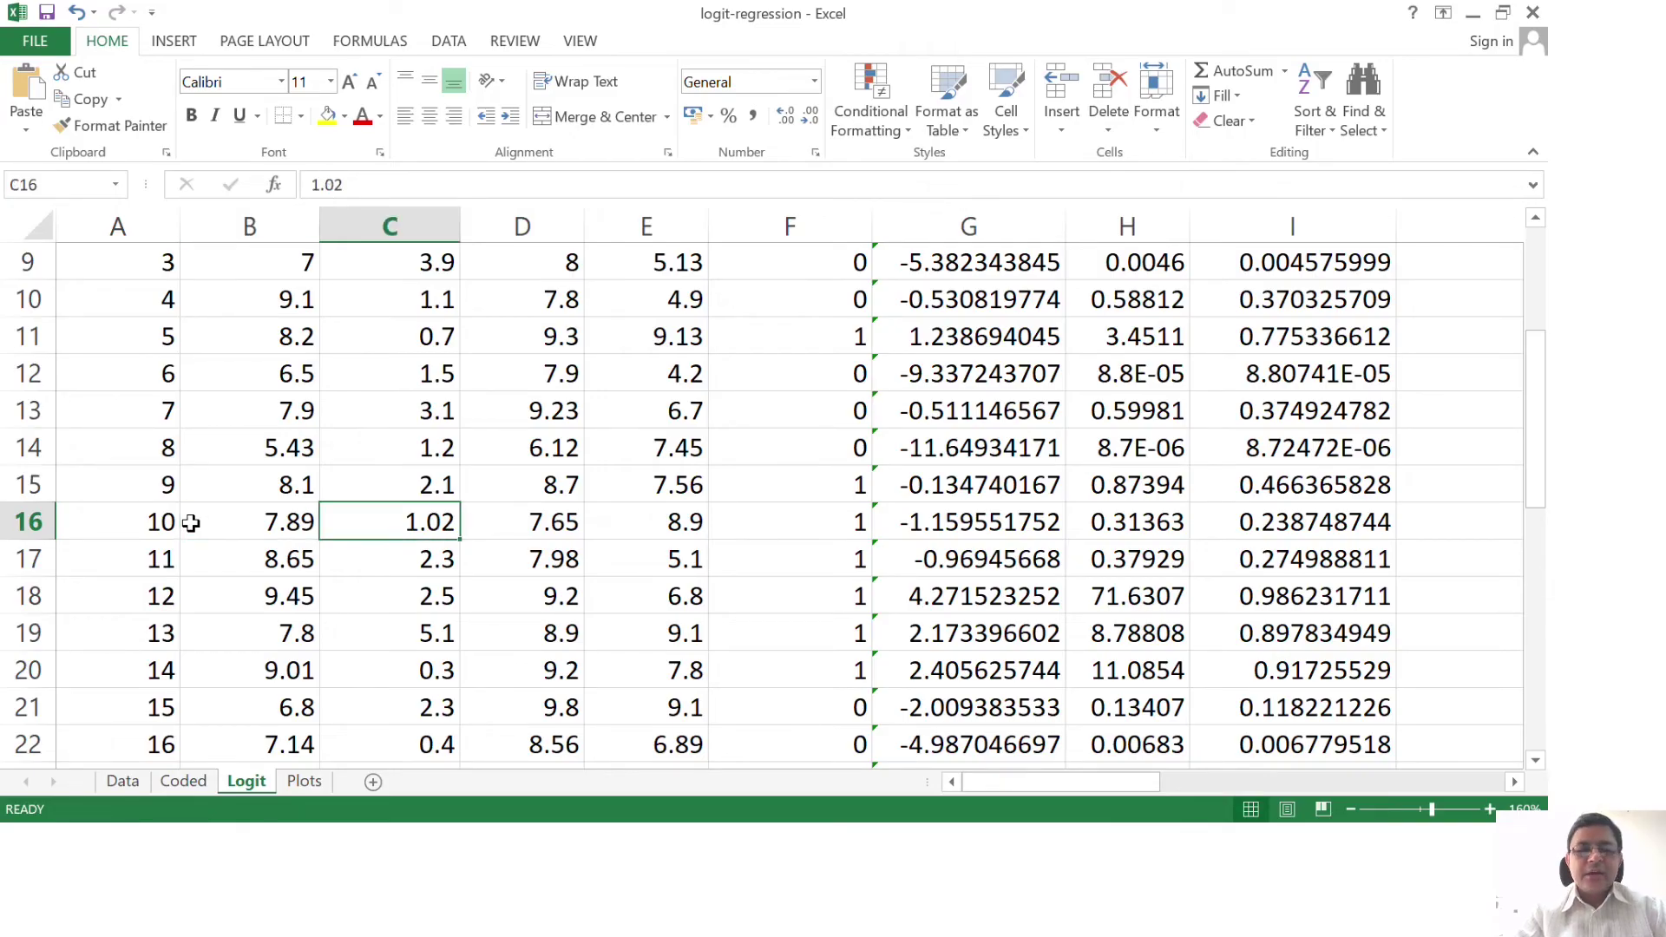
key(Right)
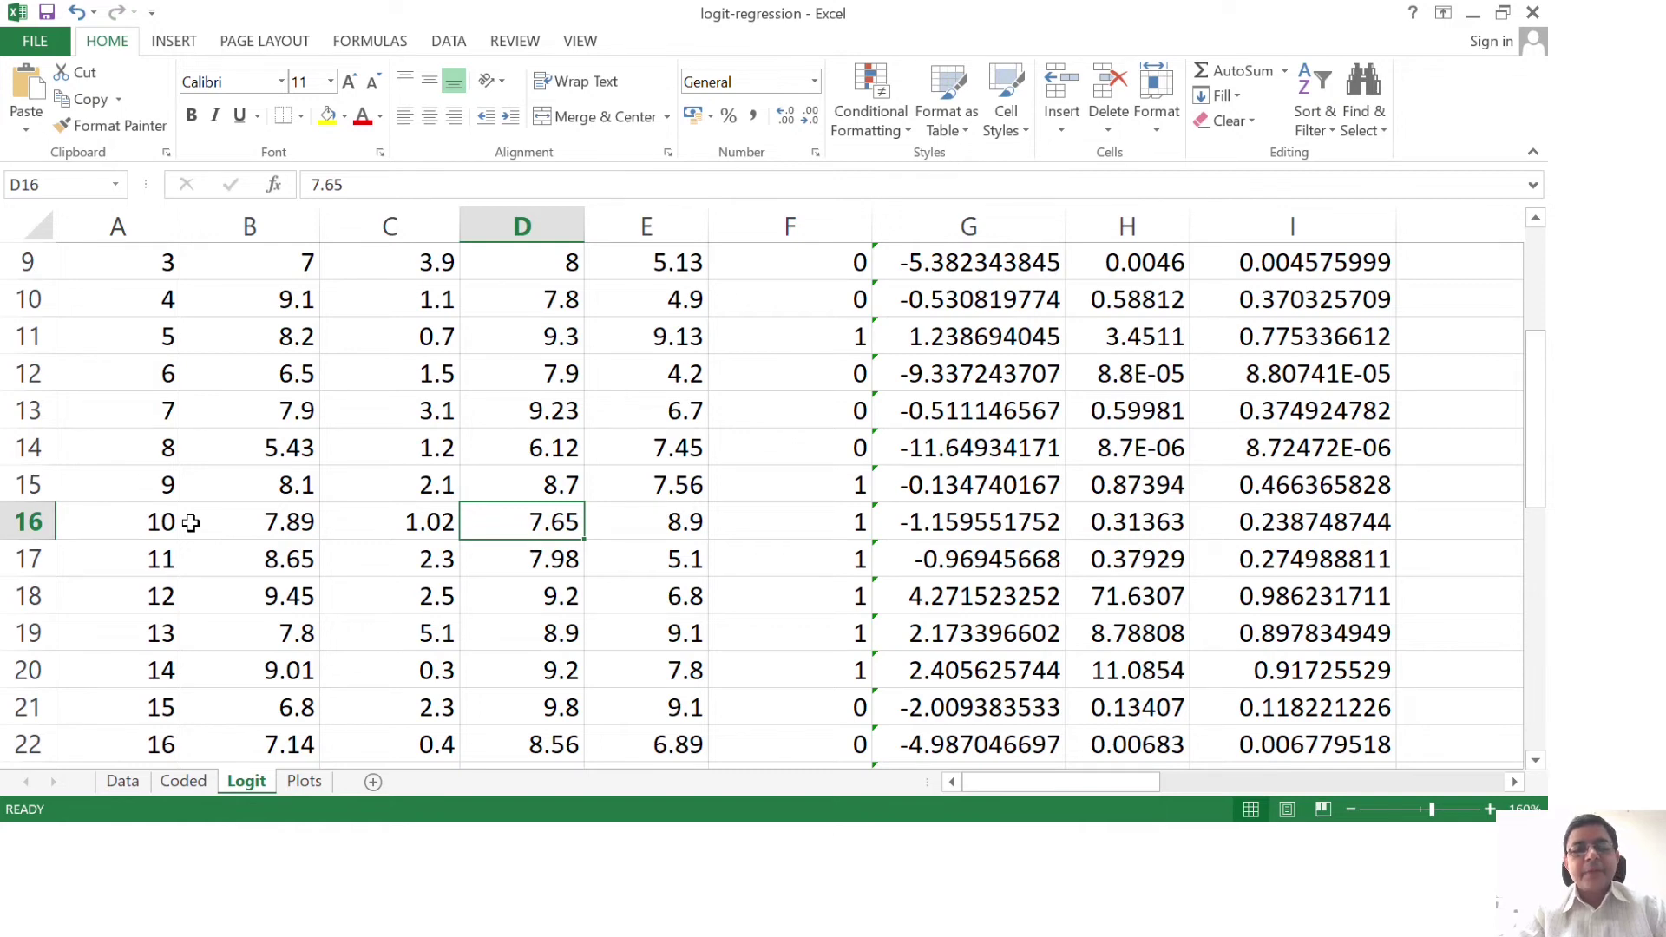
key(Right)
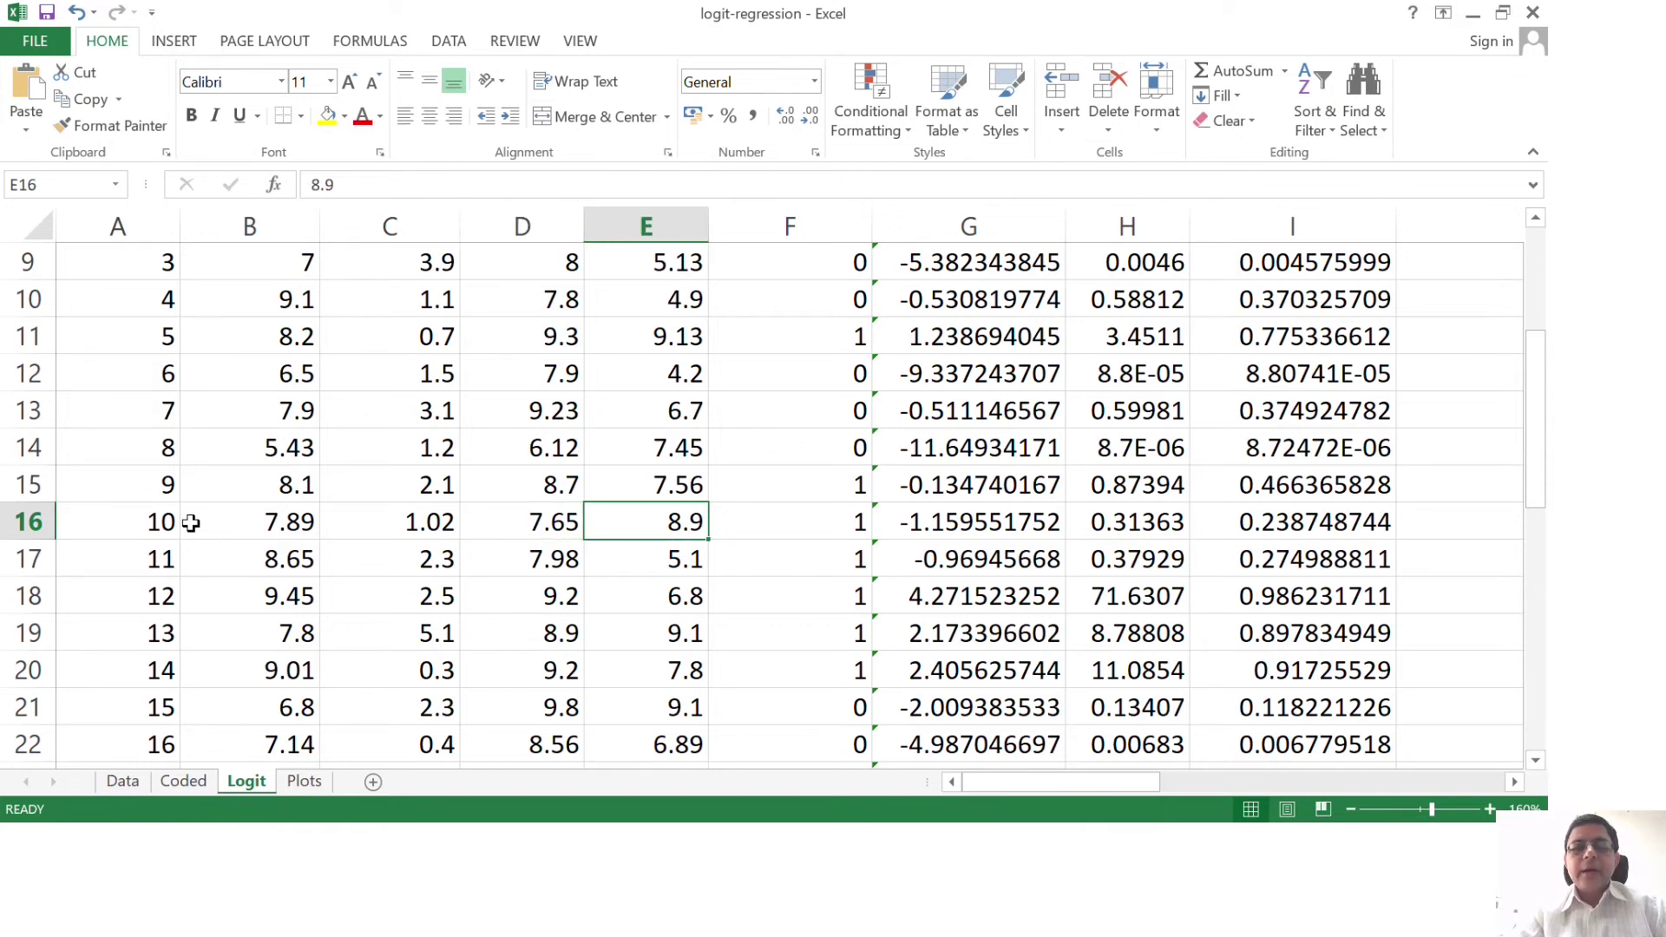
key(Right)
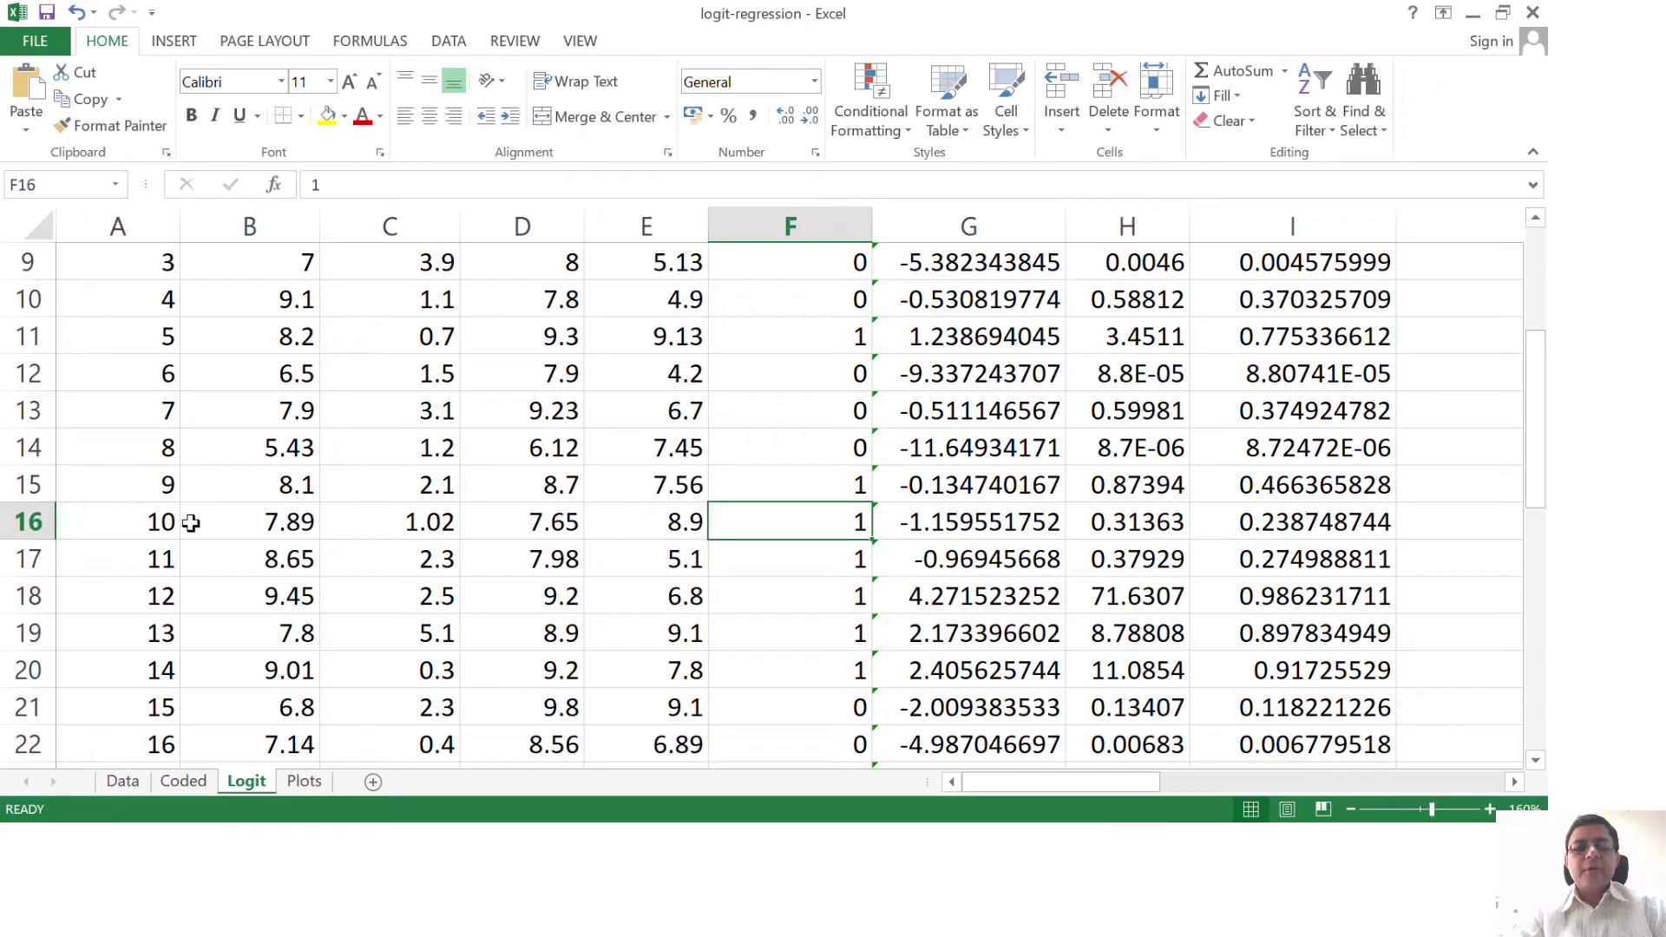
- Check the tenth student's predicted classification in L16 and highlight the row back to the actual placement in F16
key(Right)
key(Right)
key(Right)
key(Right)
key(Right)
key(Right)
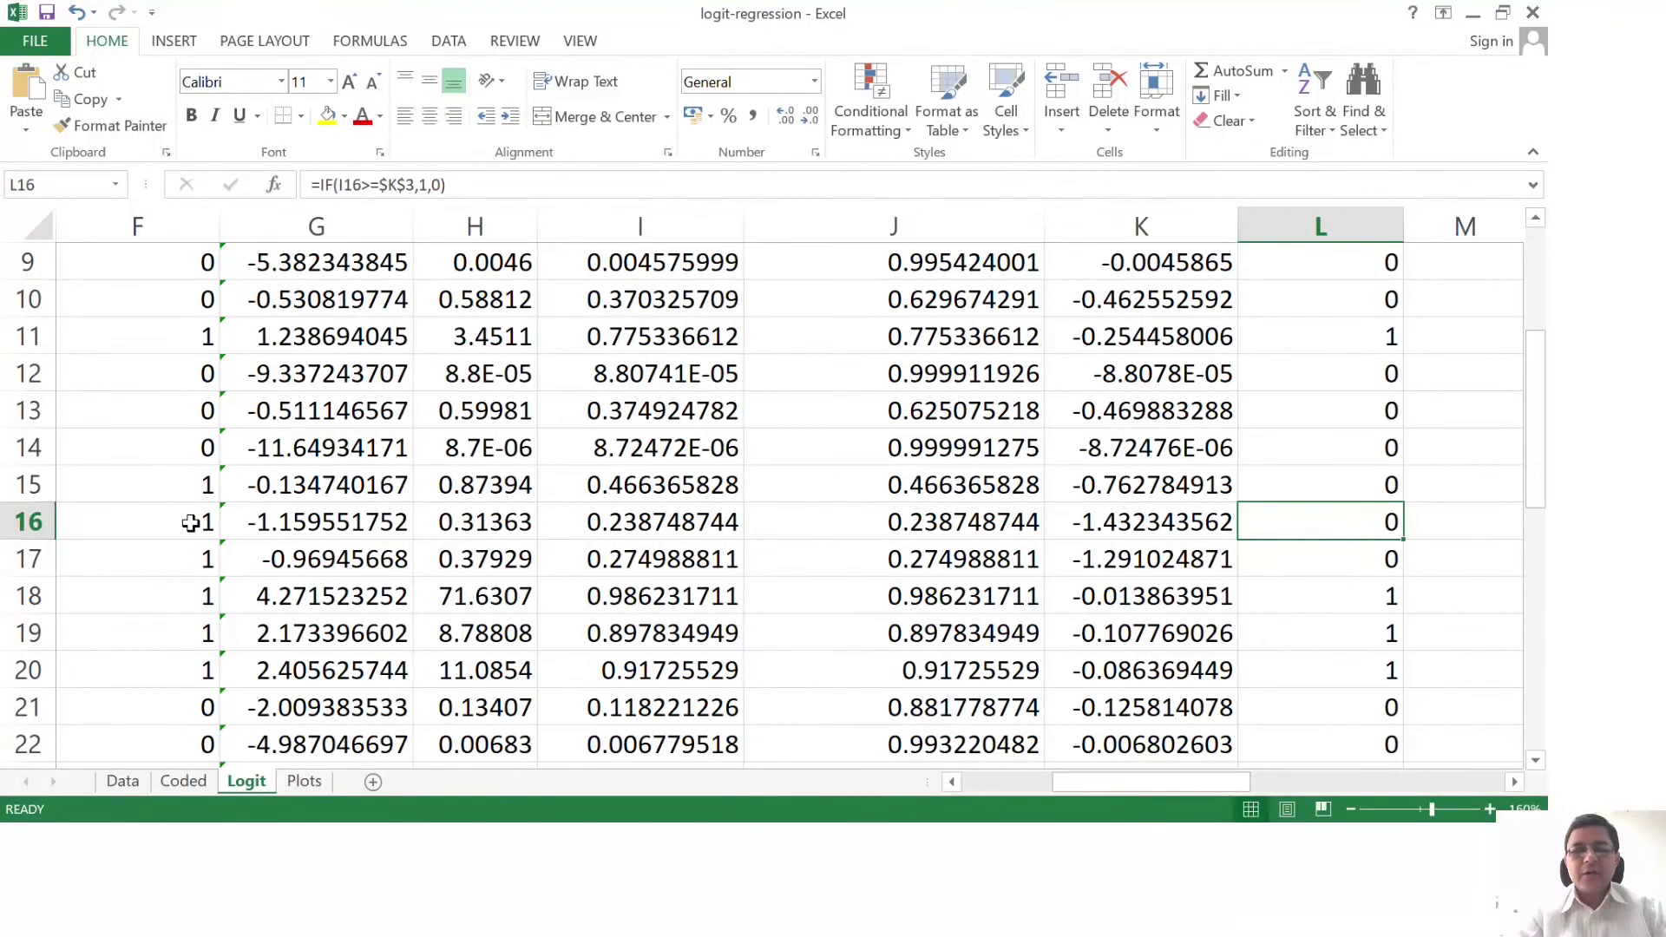
key(shift+Left)
key(shift+Left)
key(shift+Left)
key(shift+Left)
key(shift+Left)
key(shift+Left)
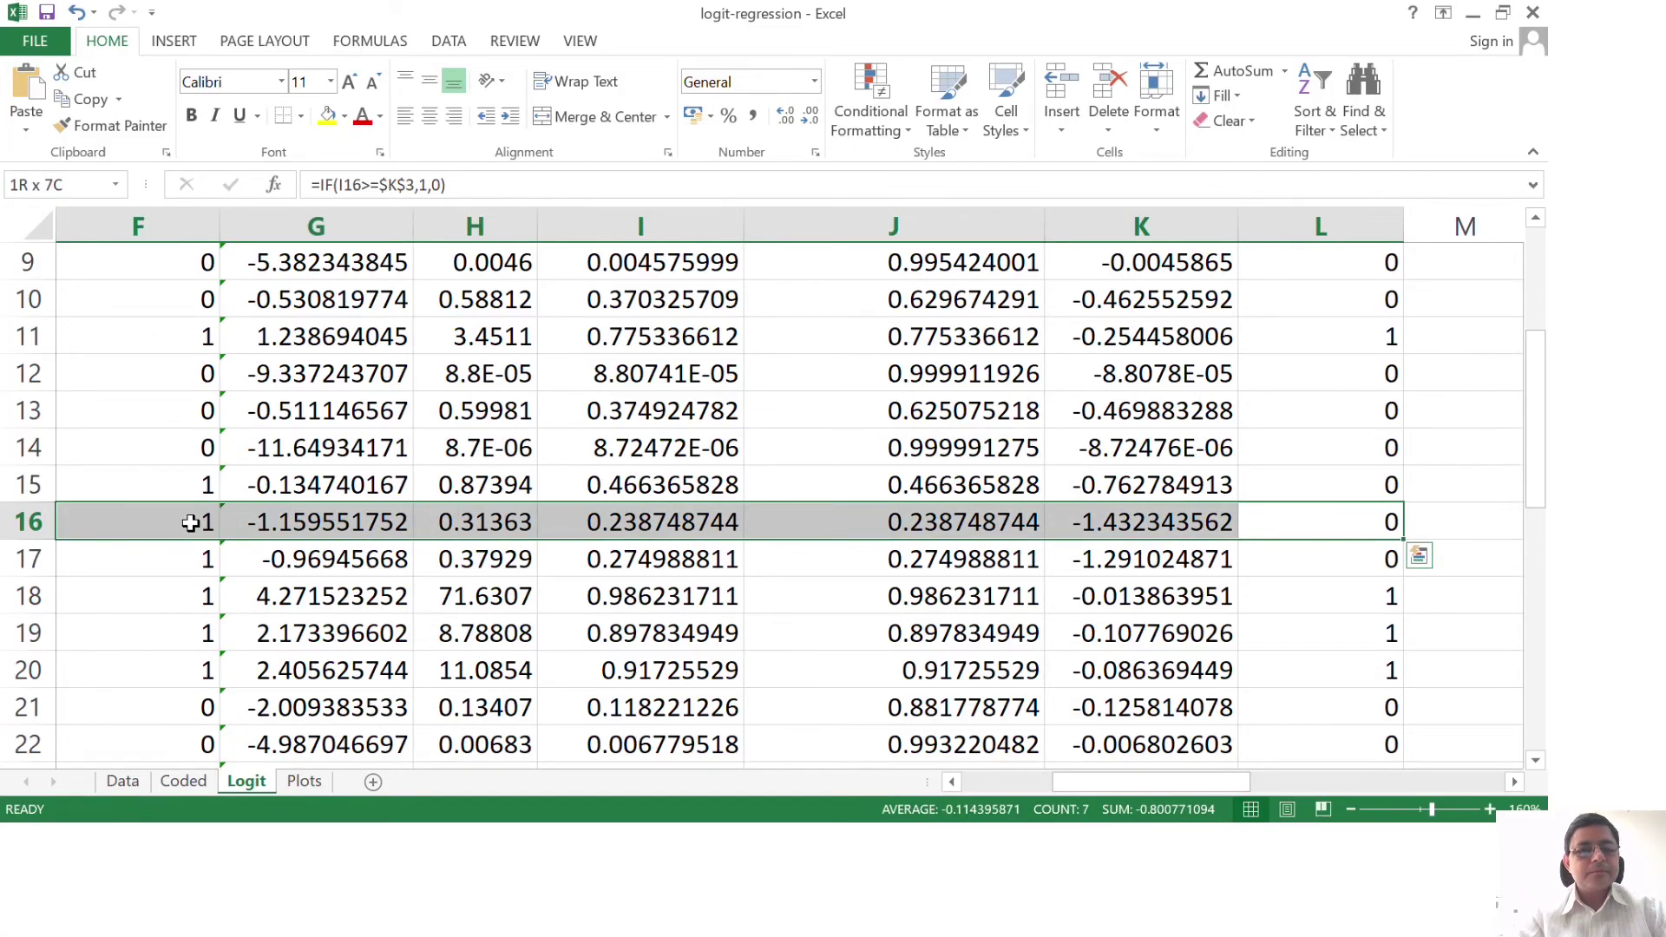
- Extend the highlight to row 17, and inspect the probabilities in I16 and I17 and the classification in L16
key(shift+Down)
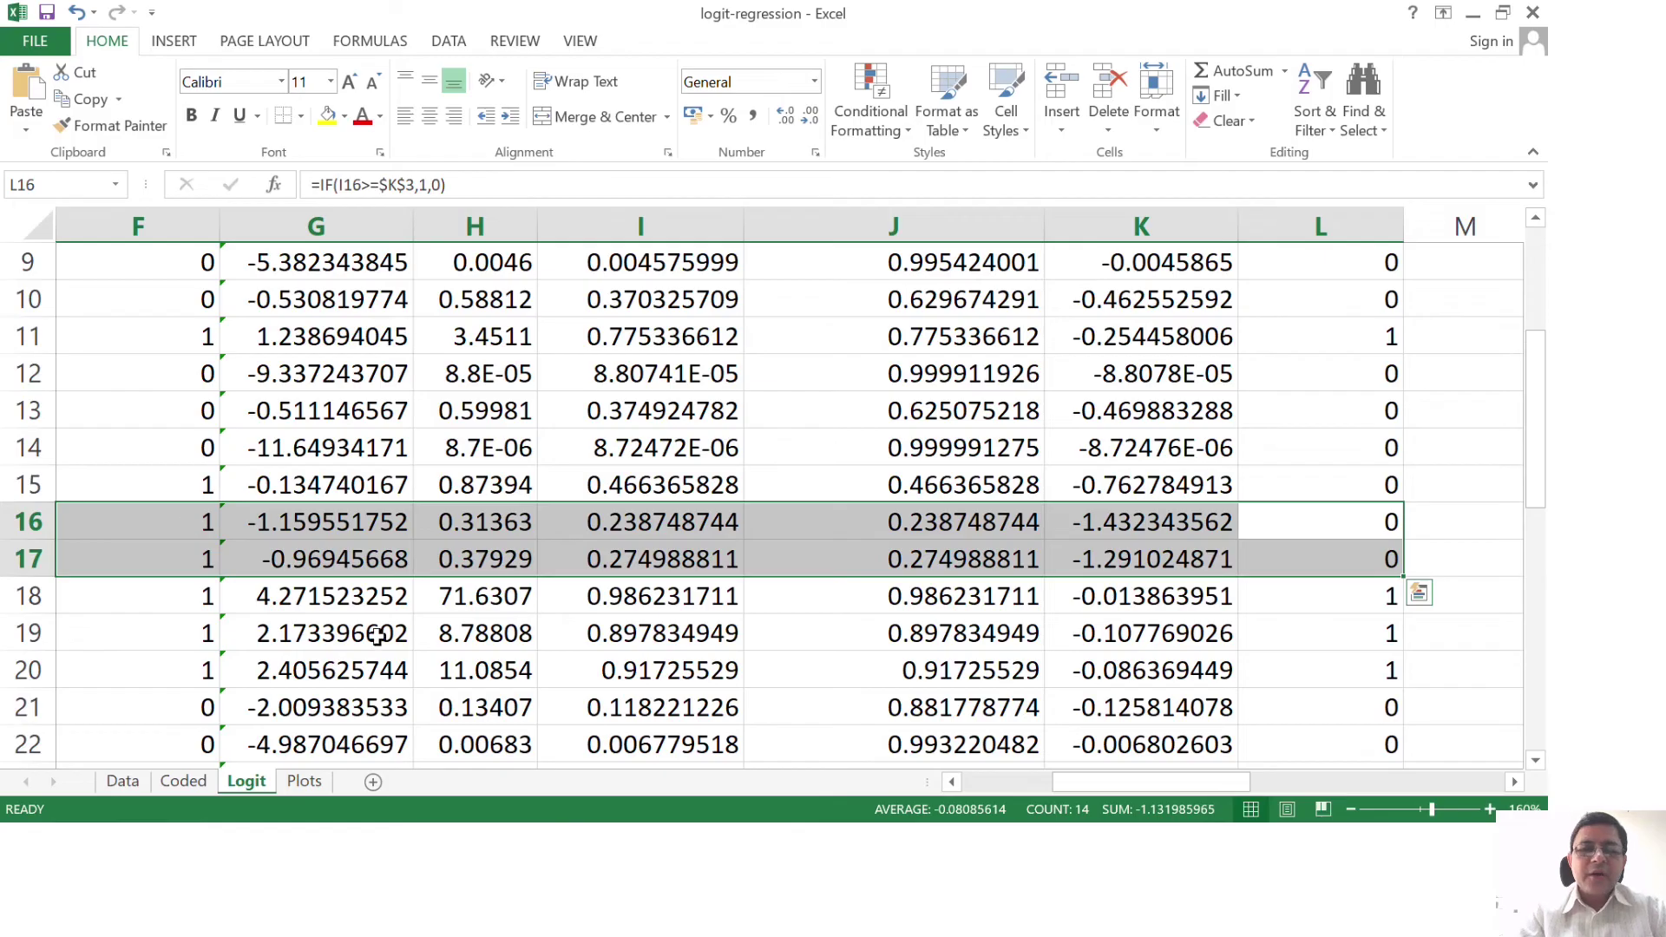
click(709, 512)
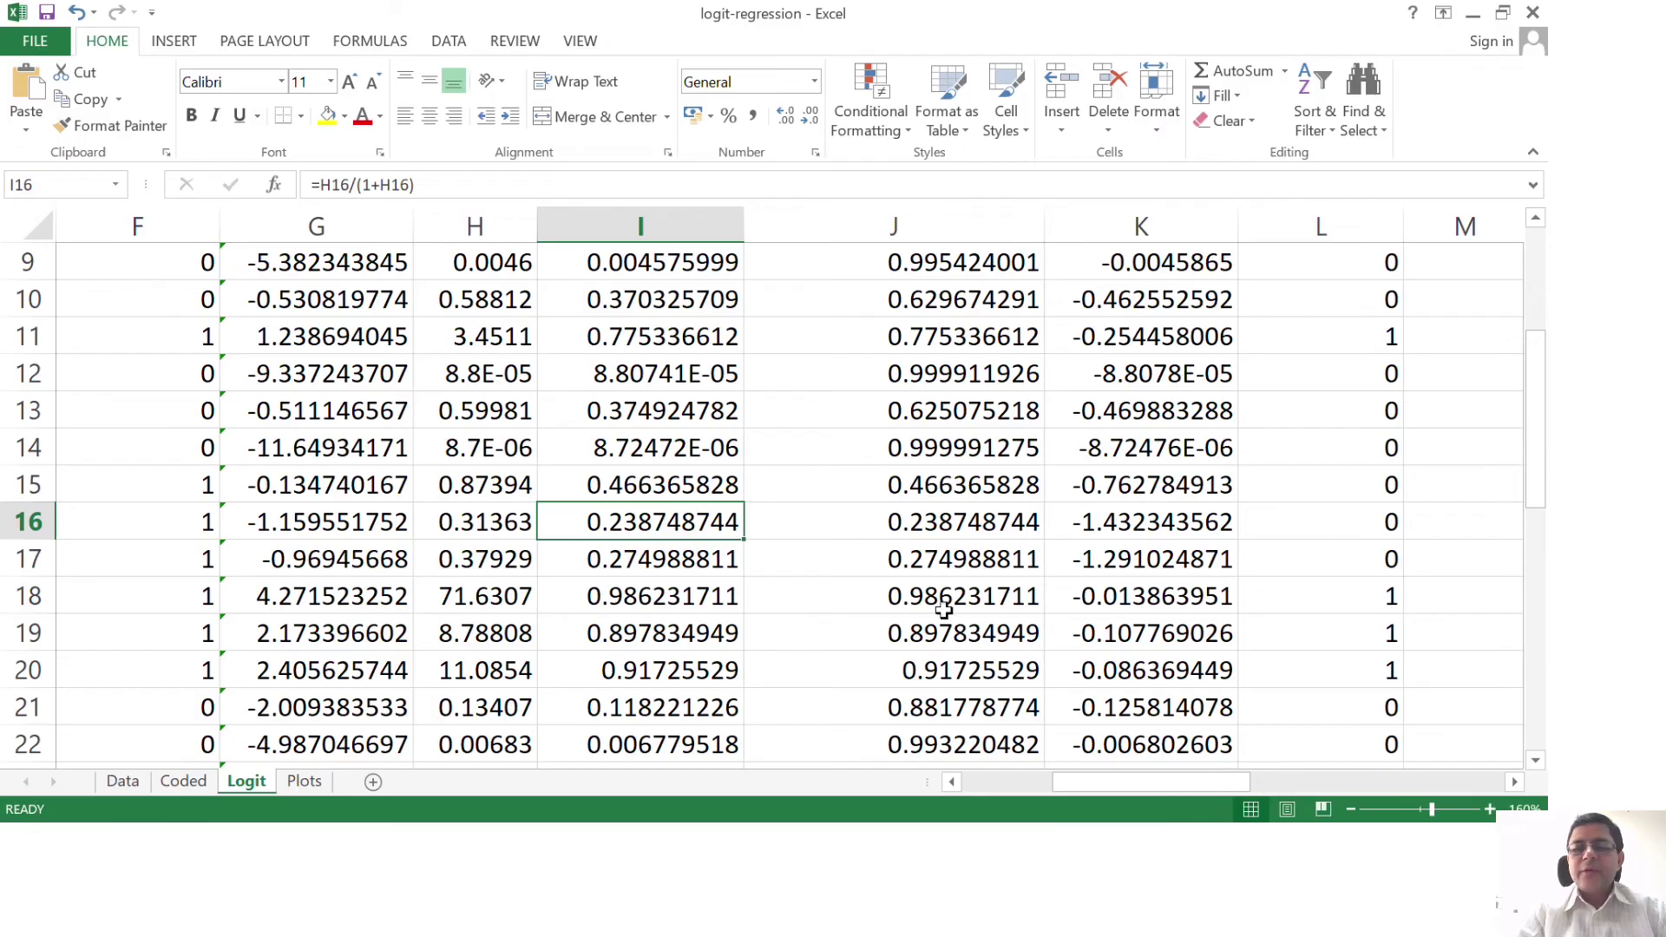
click(1355, 511)
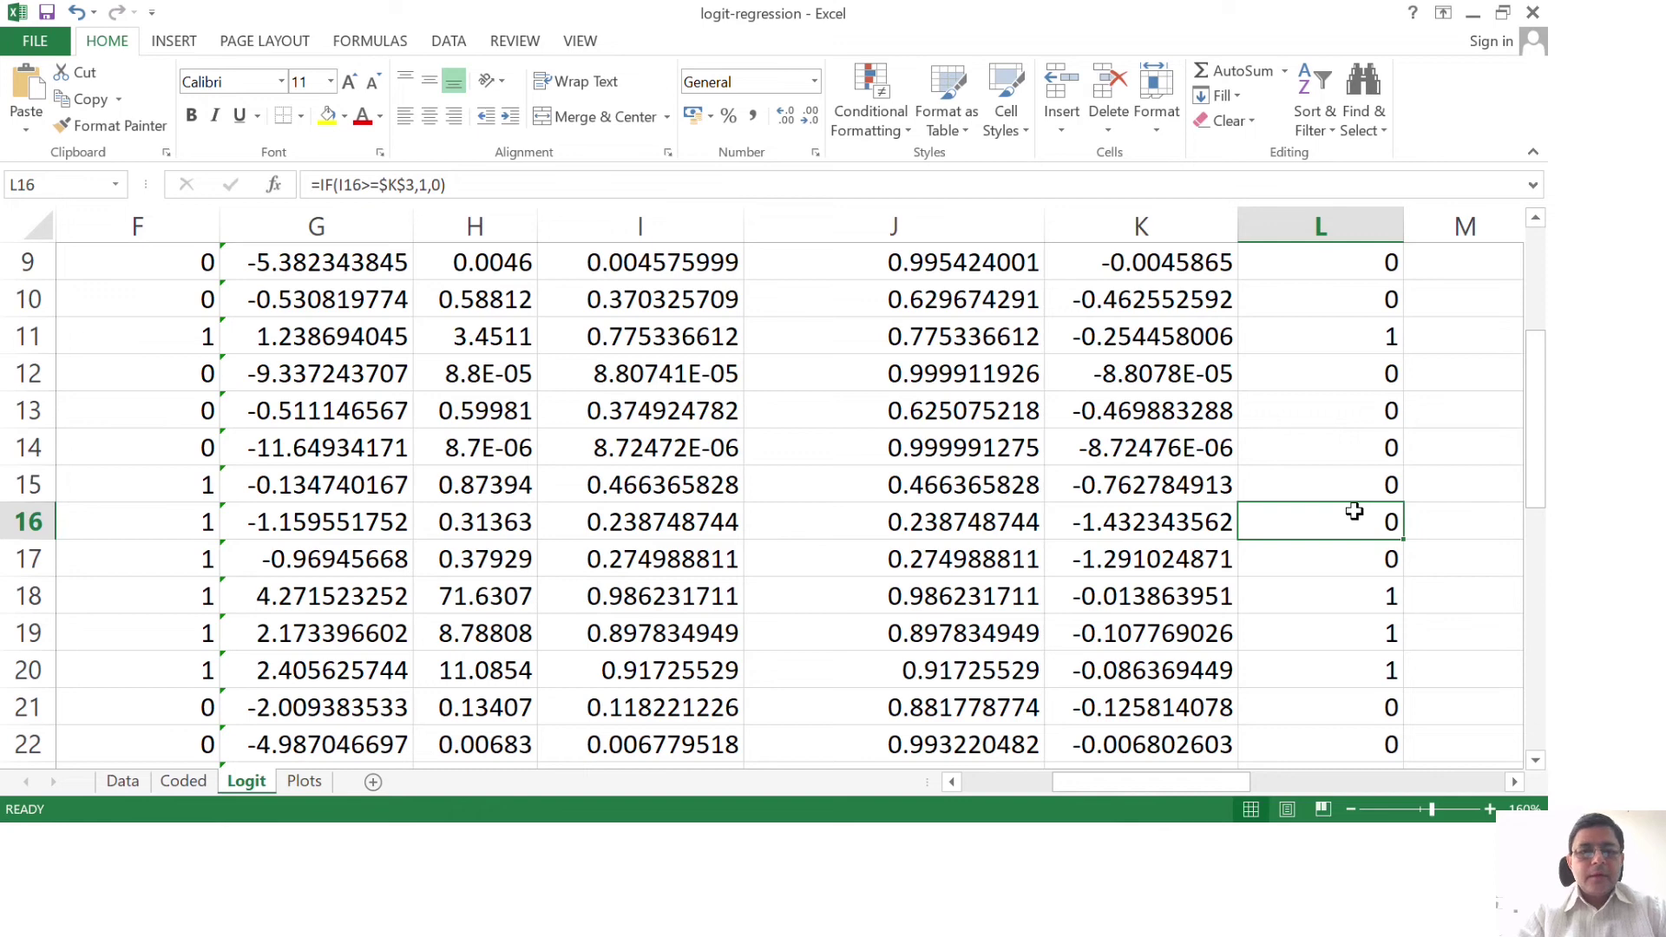
click(703, 561)
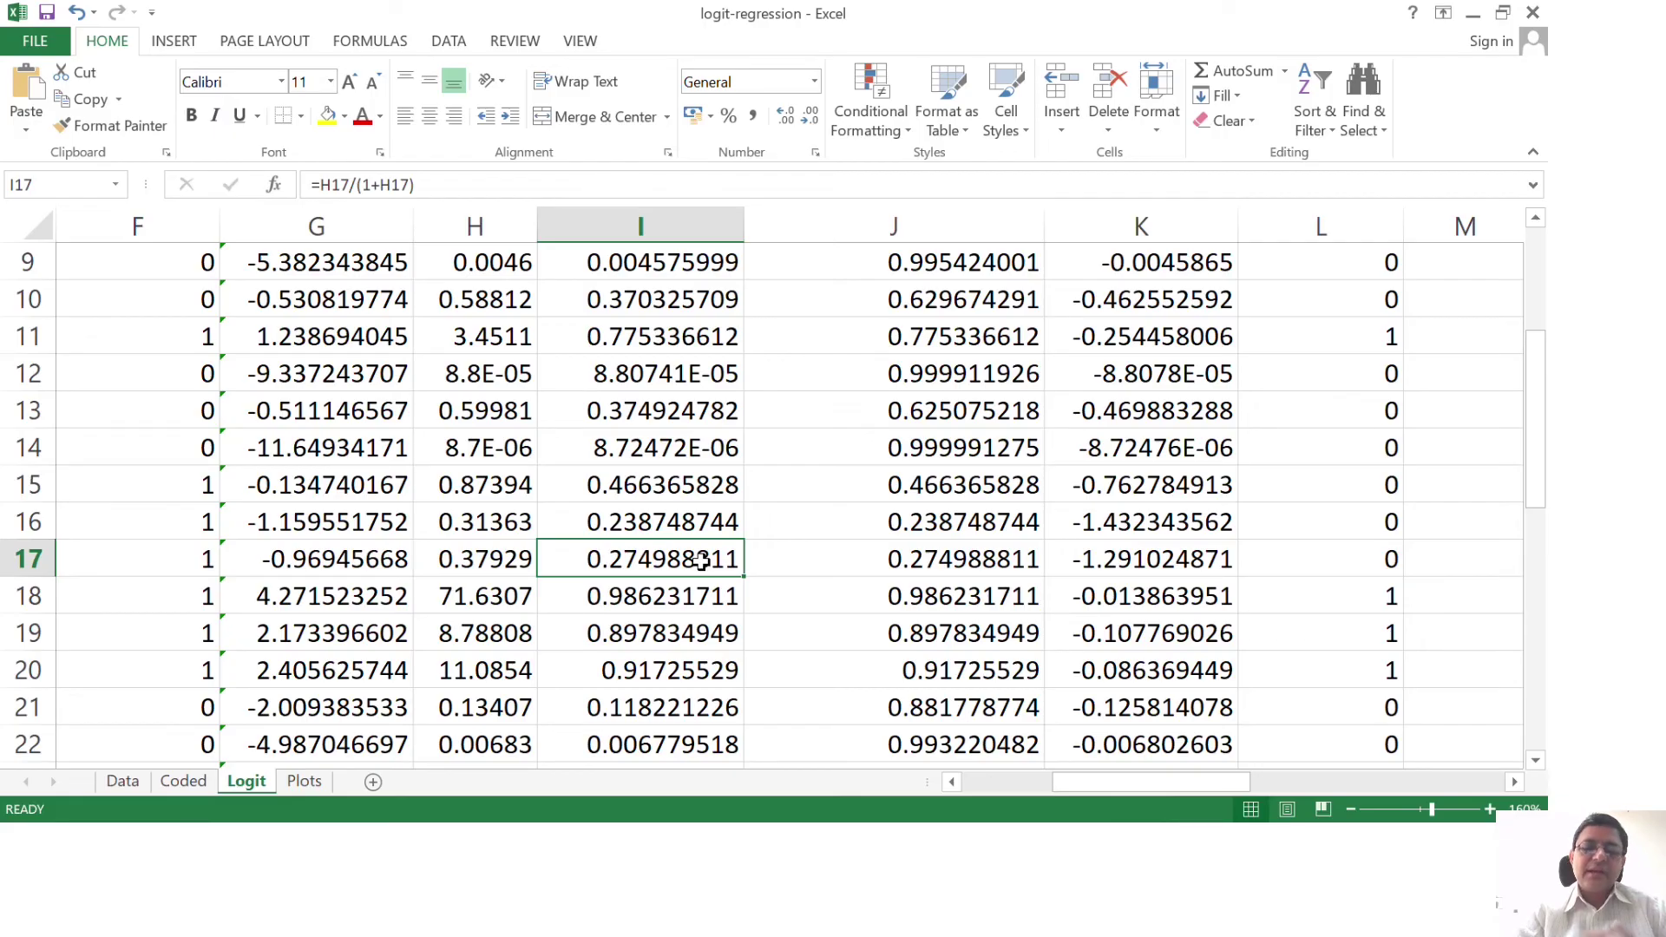
- Check the predicted classification in L17 against the day-0 job probability in I17
key(Right)
key(Right)
key(Right)
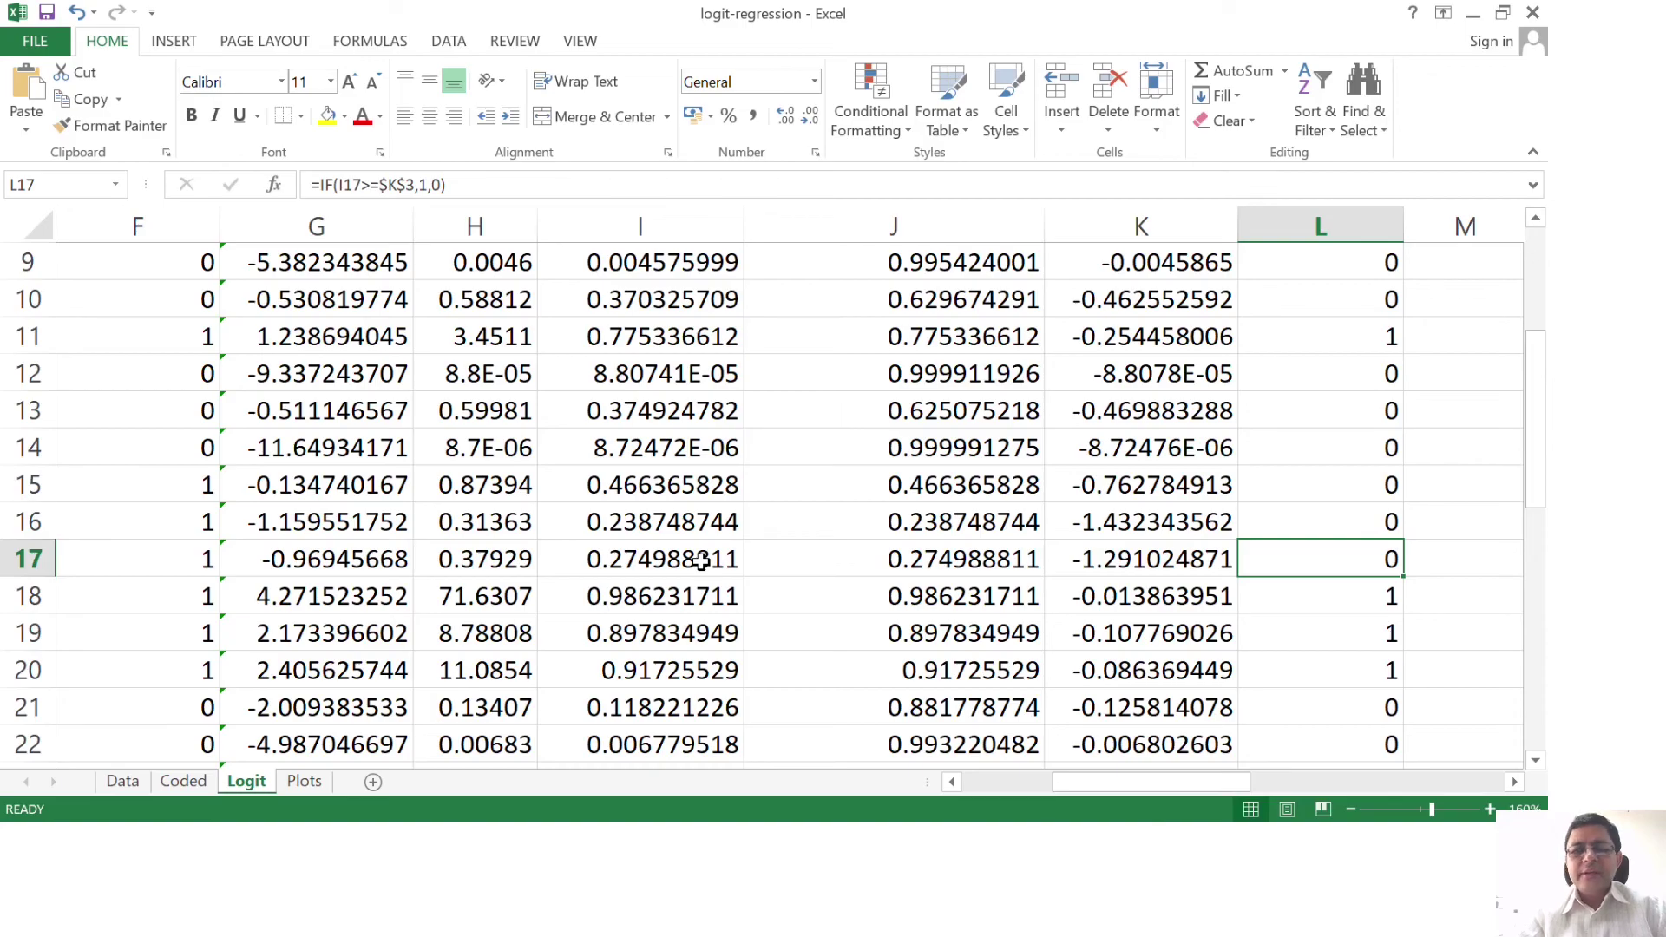
key(Left)
key(Left)
key(Left)
key(Left)
key(Right)
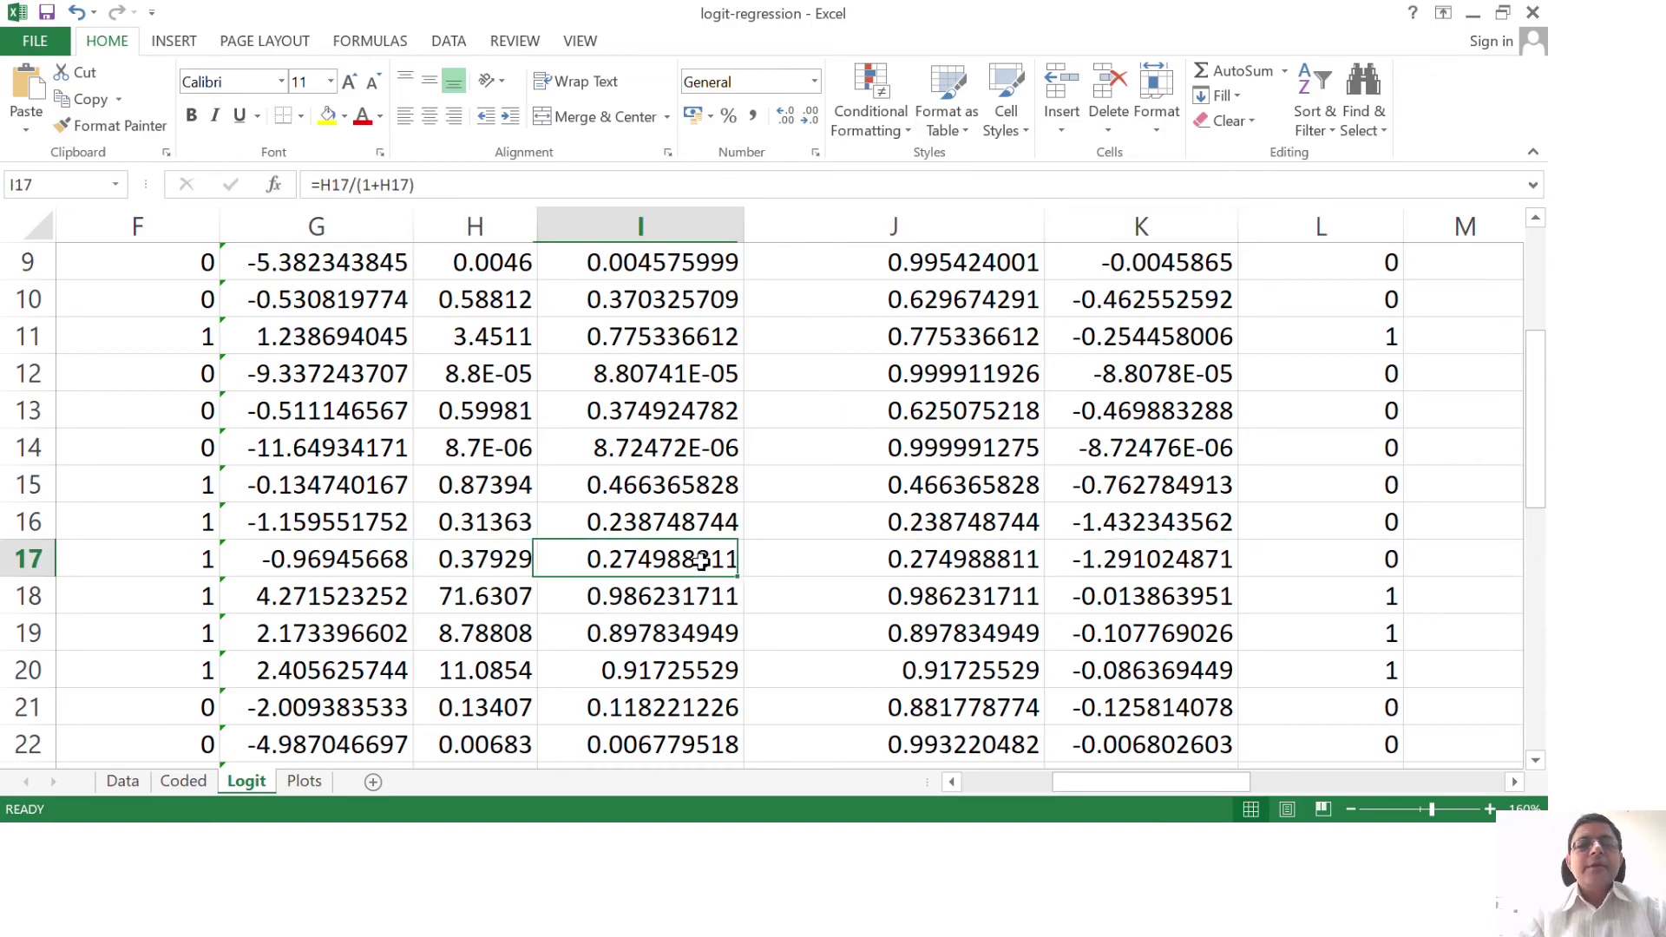
- Compare the actual day-0 placement in F17 with the predicted classification in L17
key(Left)
key(Left)
key(Left)
key(Right)
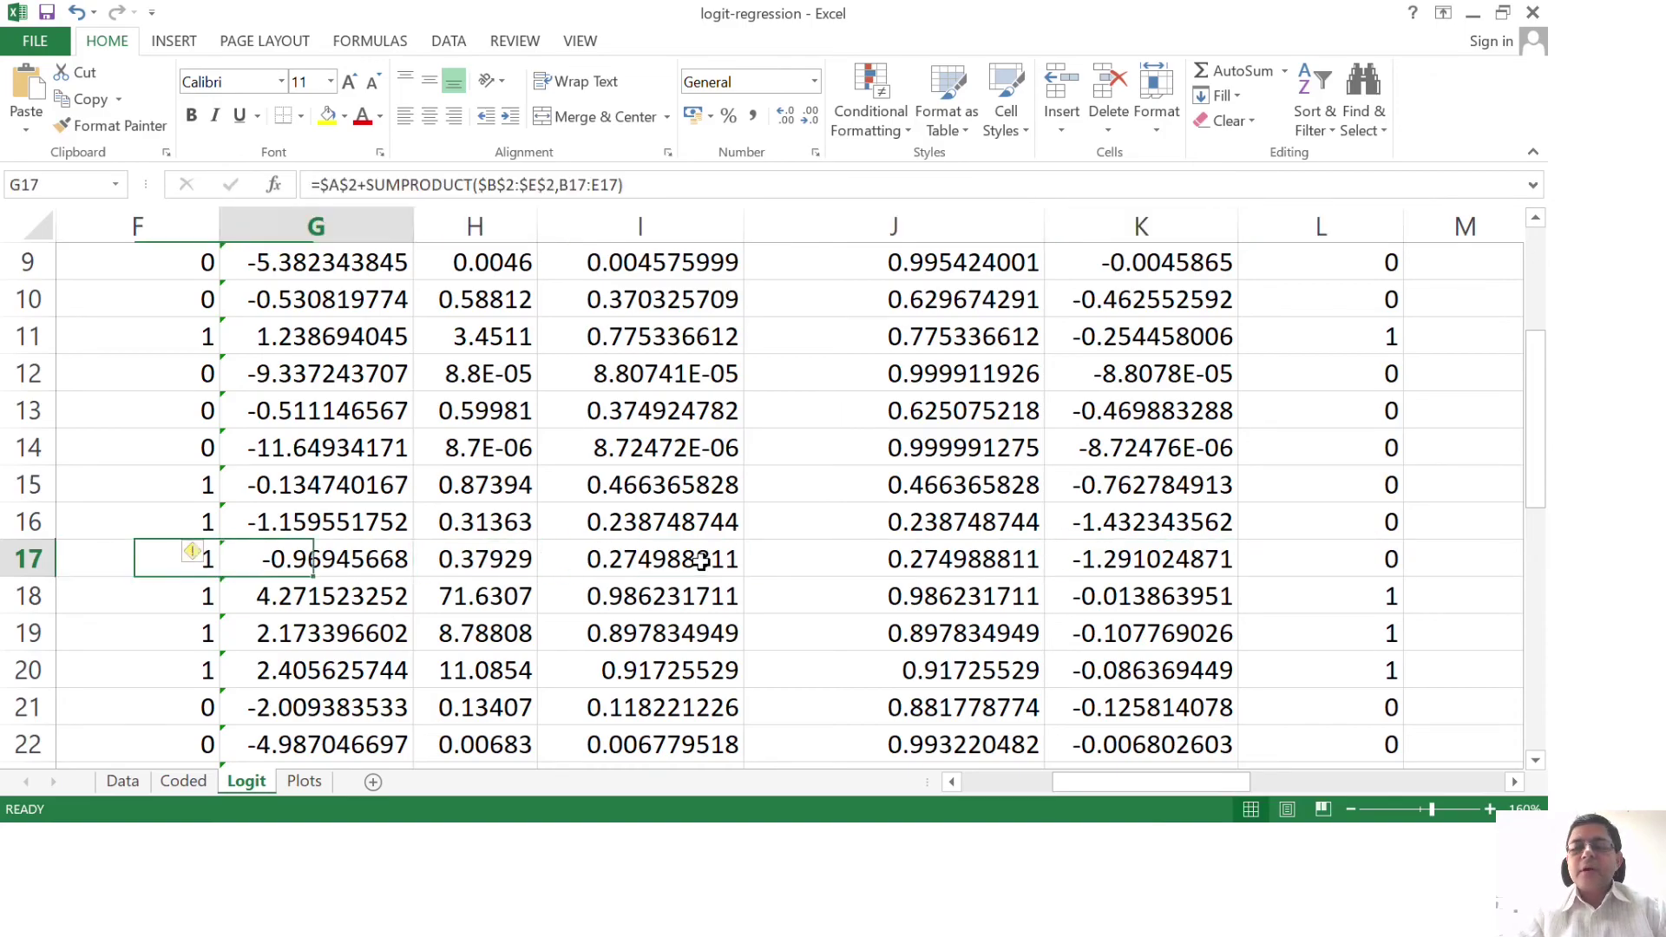
key(Right)
key(Right)
key(Right)
key(Right)
key(Right)
- Return to the cutoff value in K3 above the log-likelihood column
key(Left)
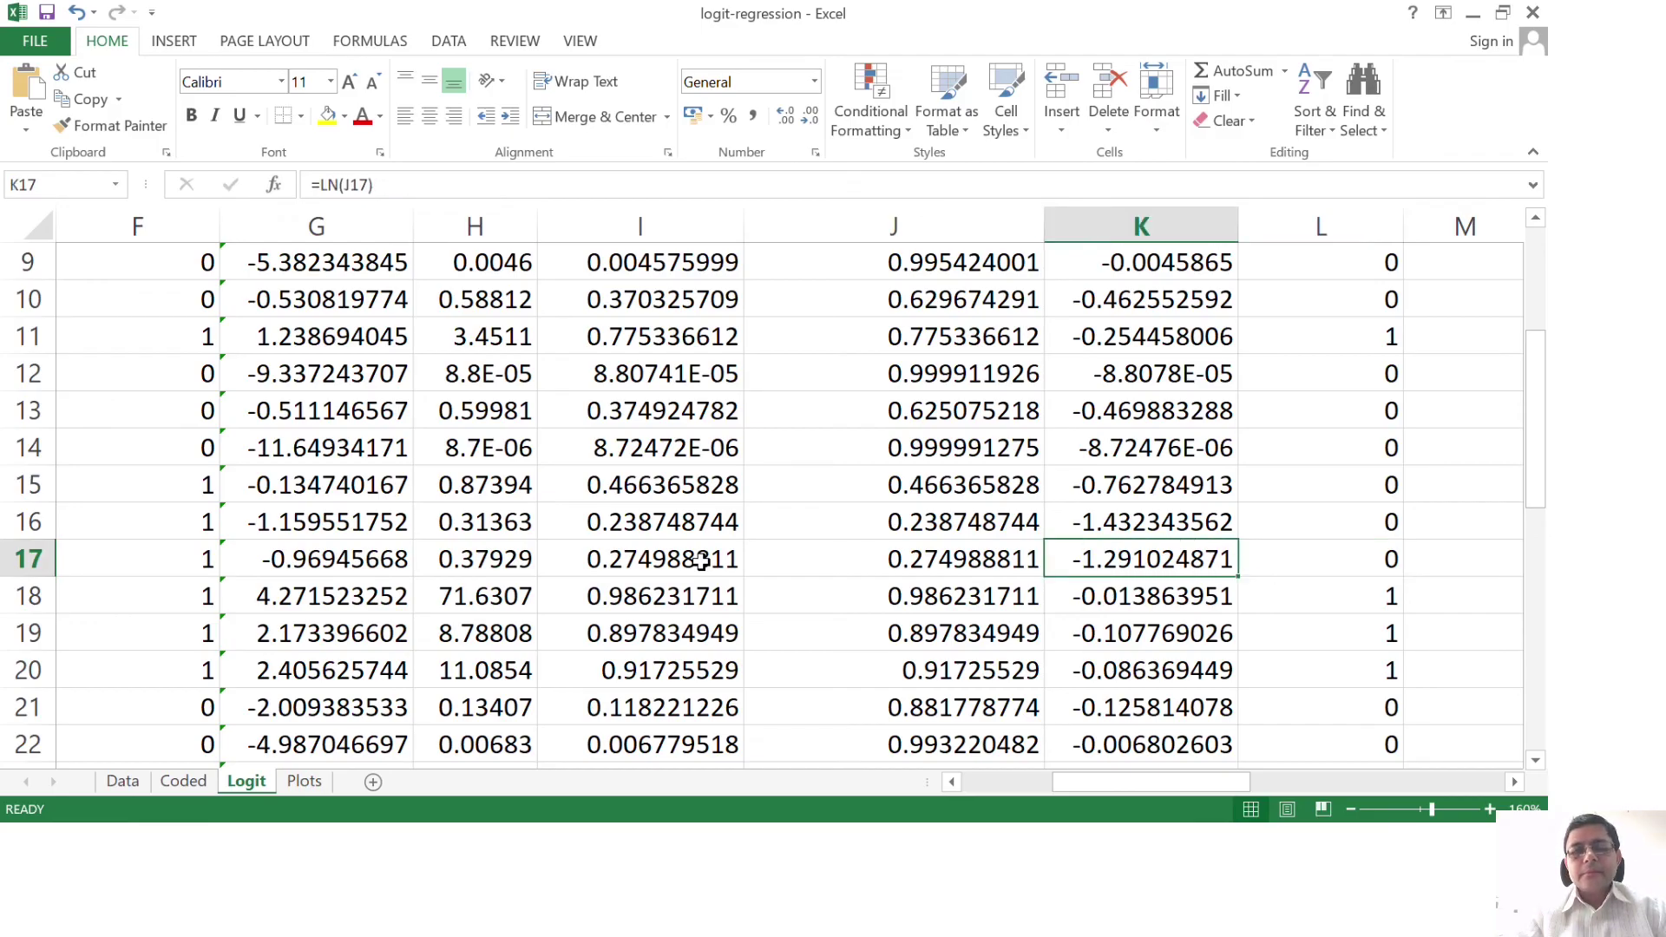
key(Up)
key(Up)
key(Up)
key(Up)
key(Up)
key(Up)
key(Up)
key(Up)
key(Up)
key(Up)
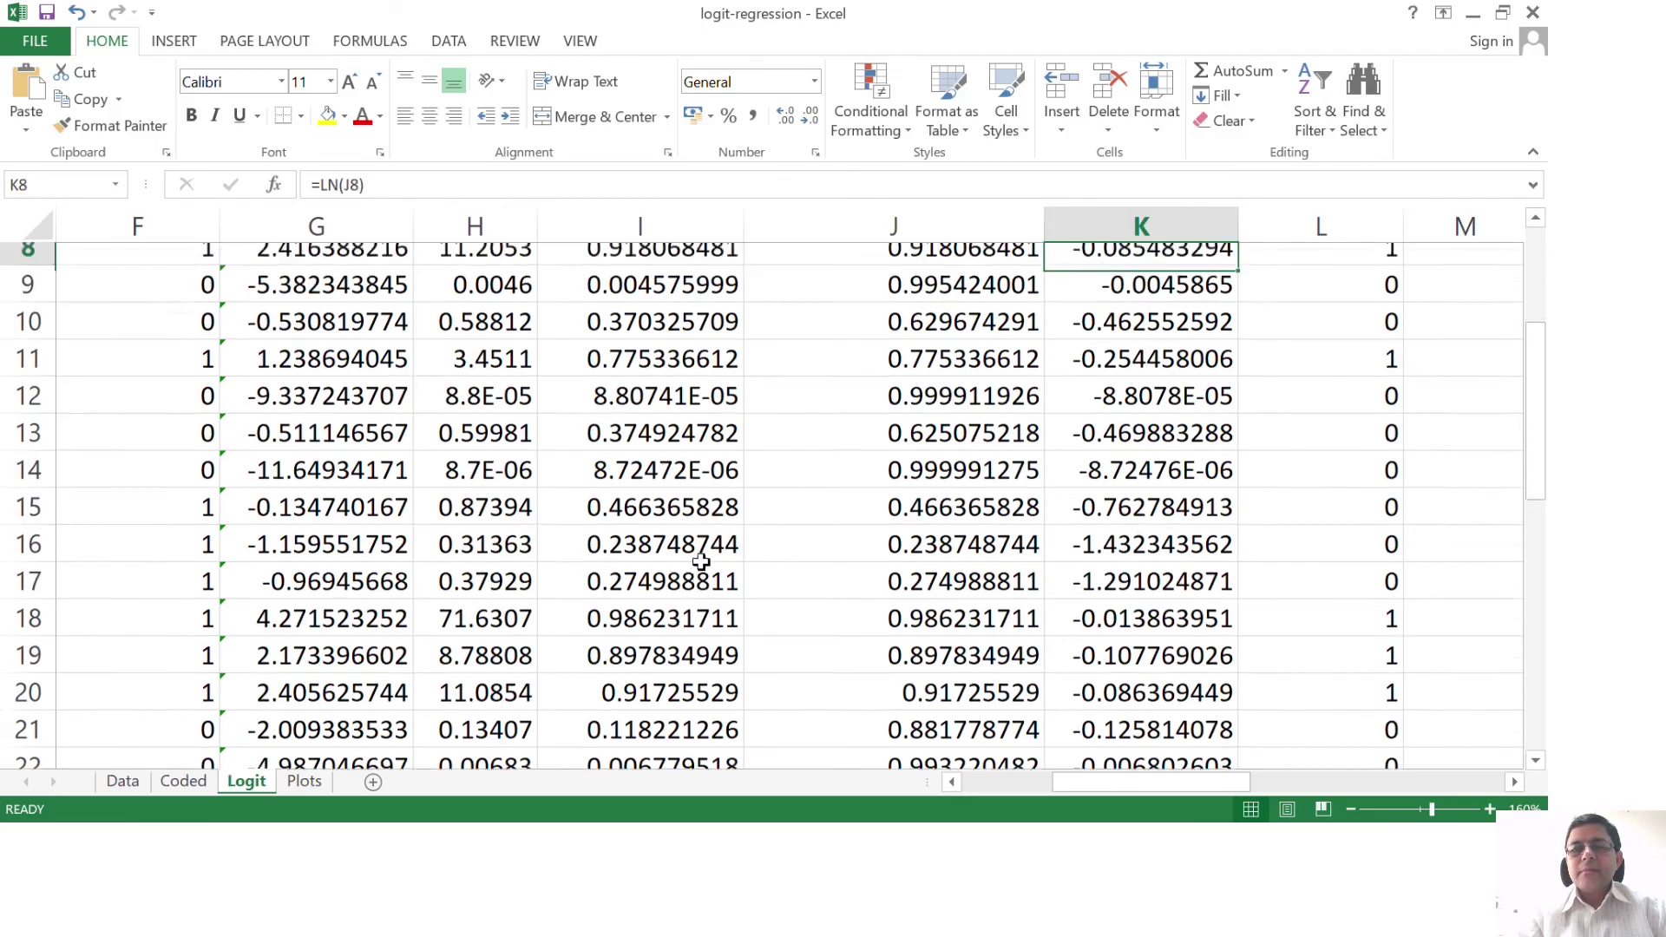
key(Up)
key(Up)
key(Up)
key(Up)
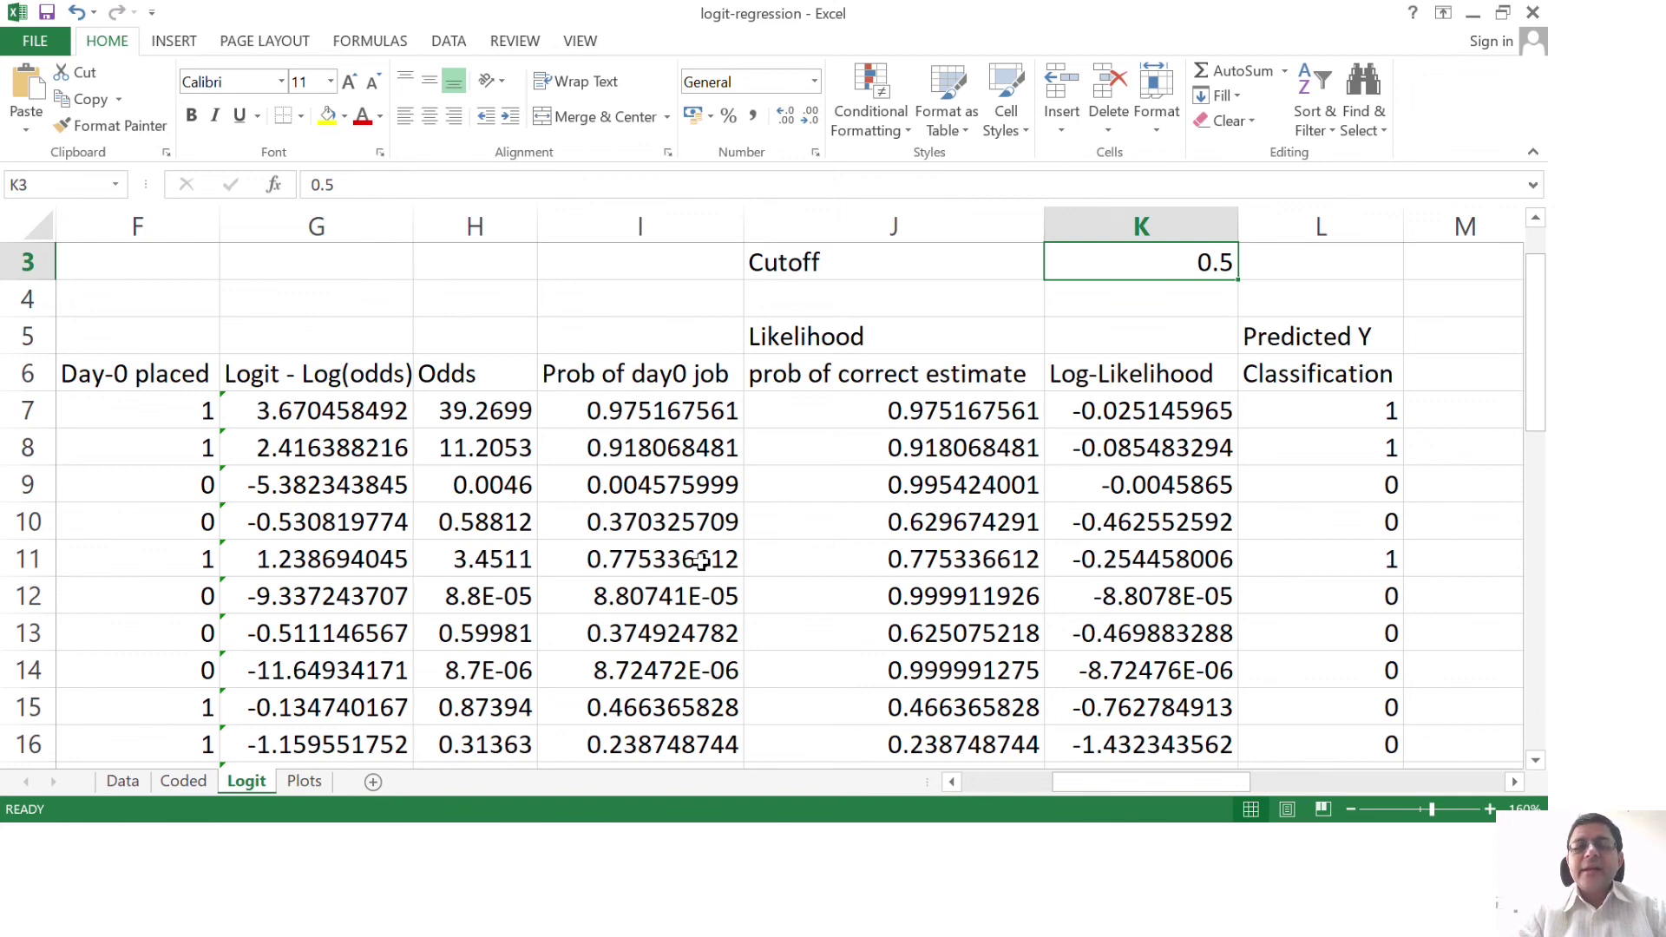
- Highlight the day-0 job probabilities from I7 to I13 and return to the cutoff in K3
click(656, 421)
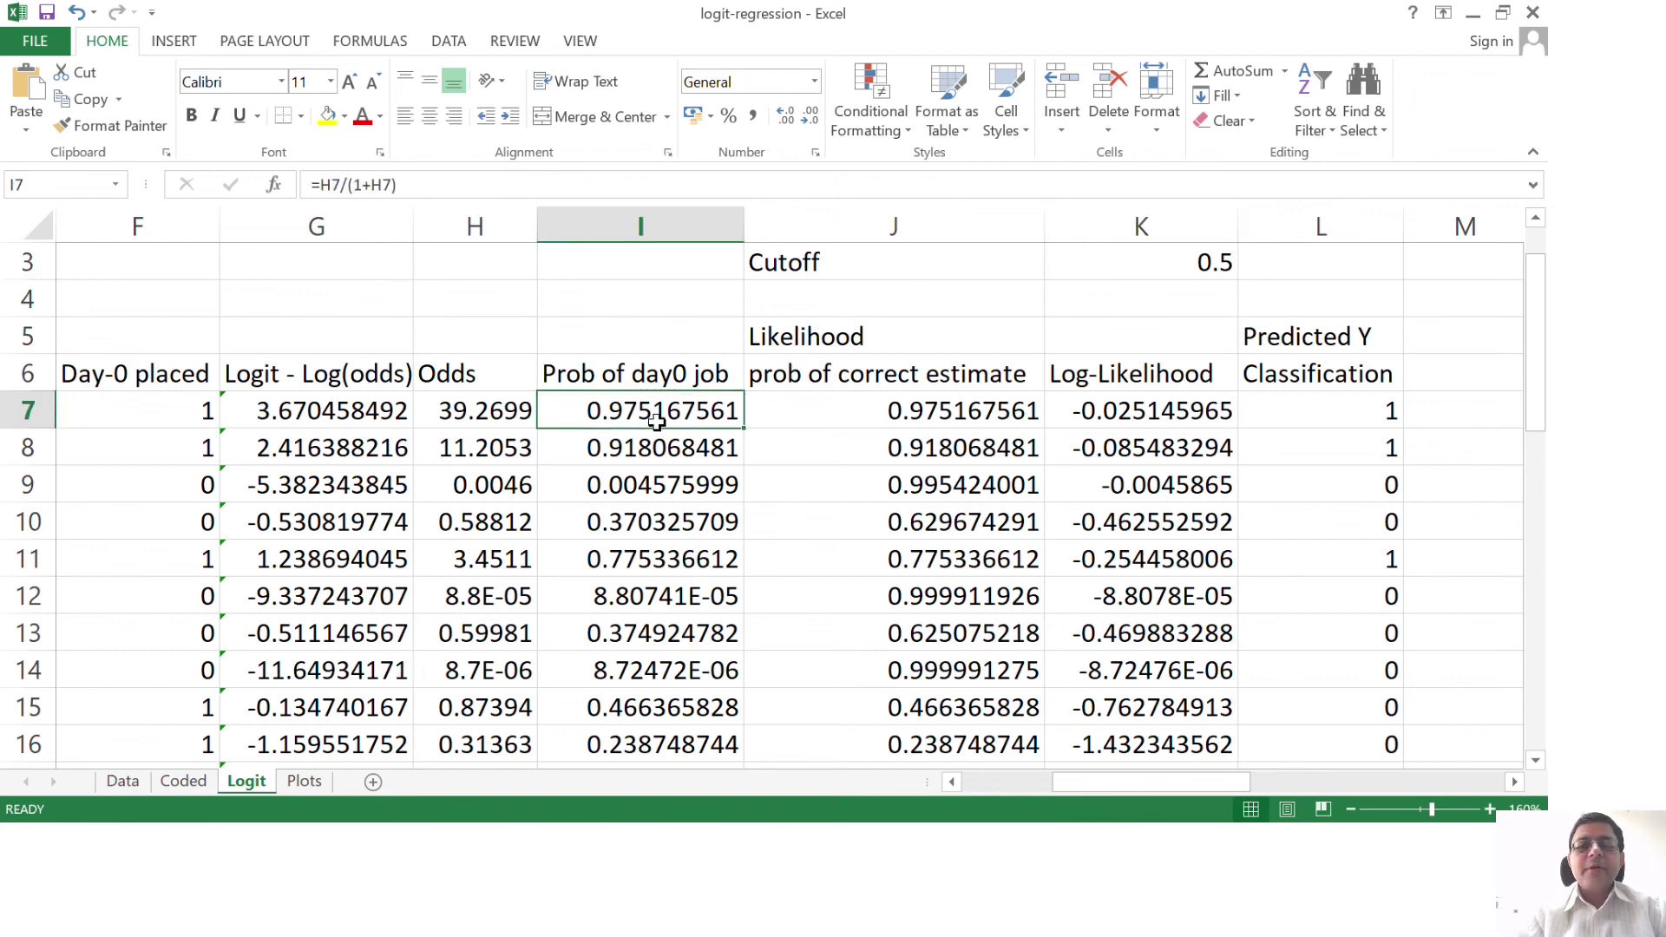
key(shift+Down)
key(shift+Down)
key(shift+Down)
key(shift+Down)
key(shift+Down)
key(shift+Down)
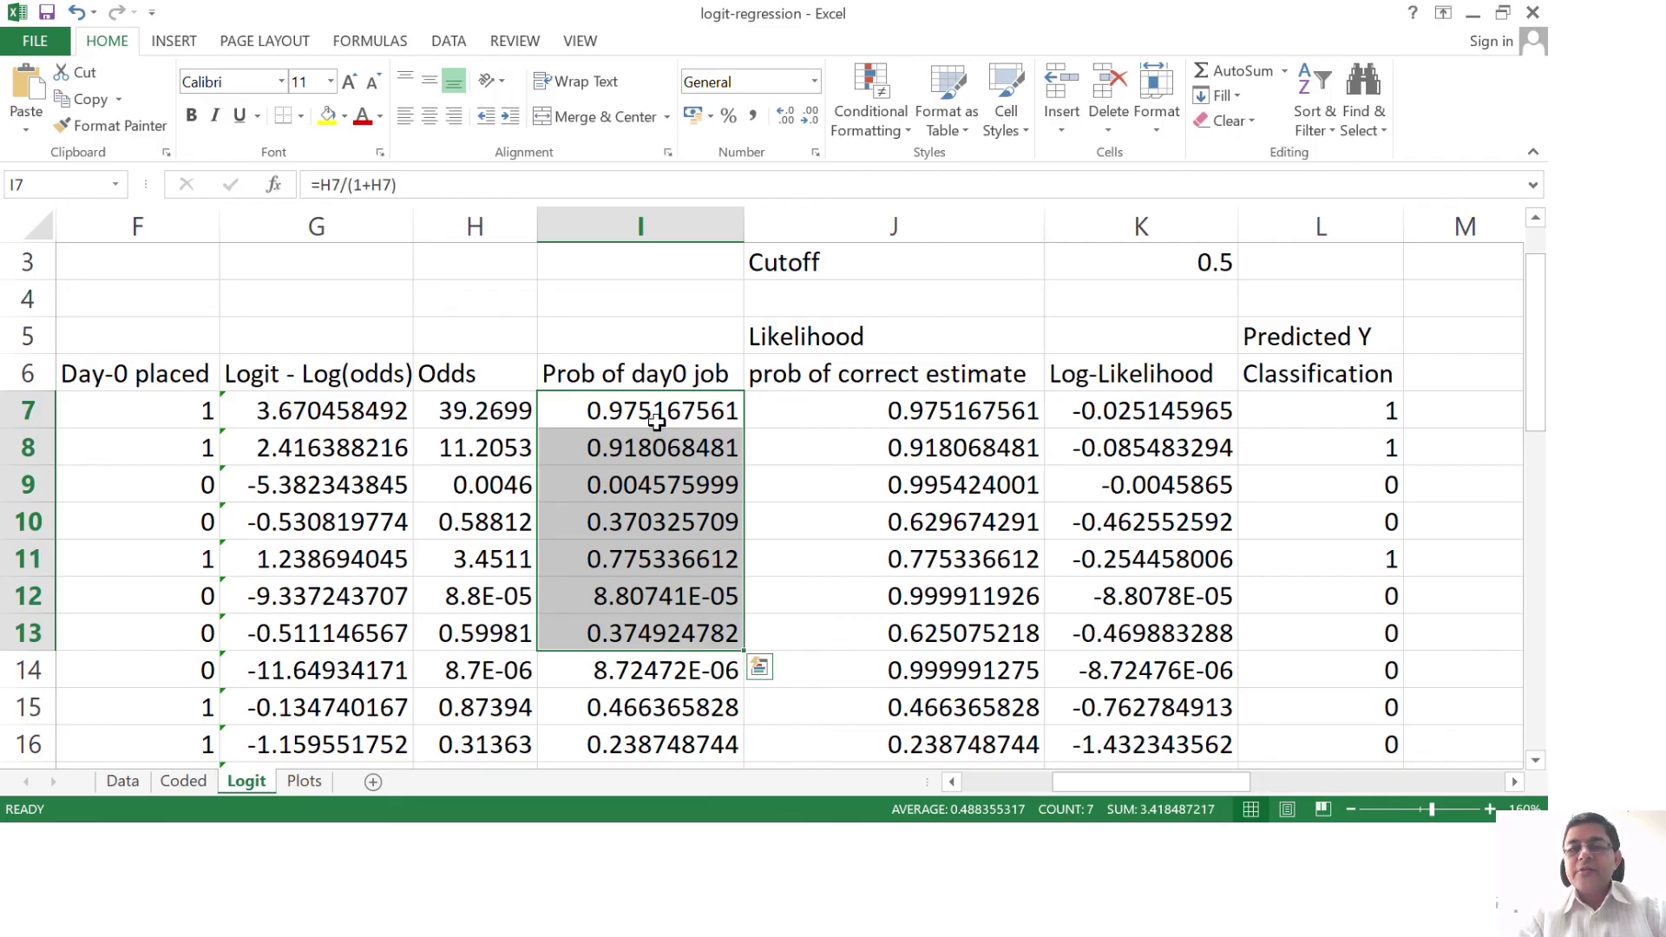
click(1161, 262)
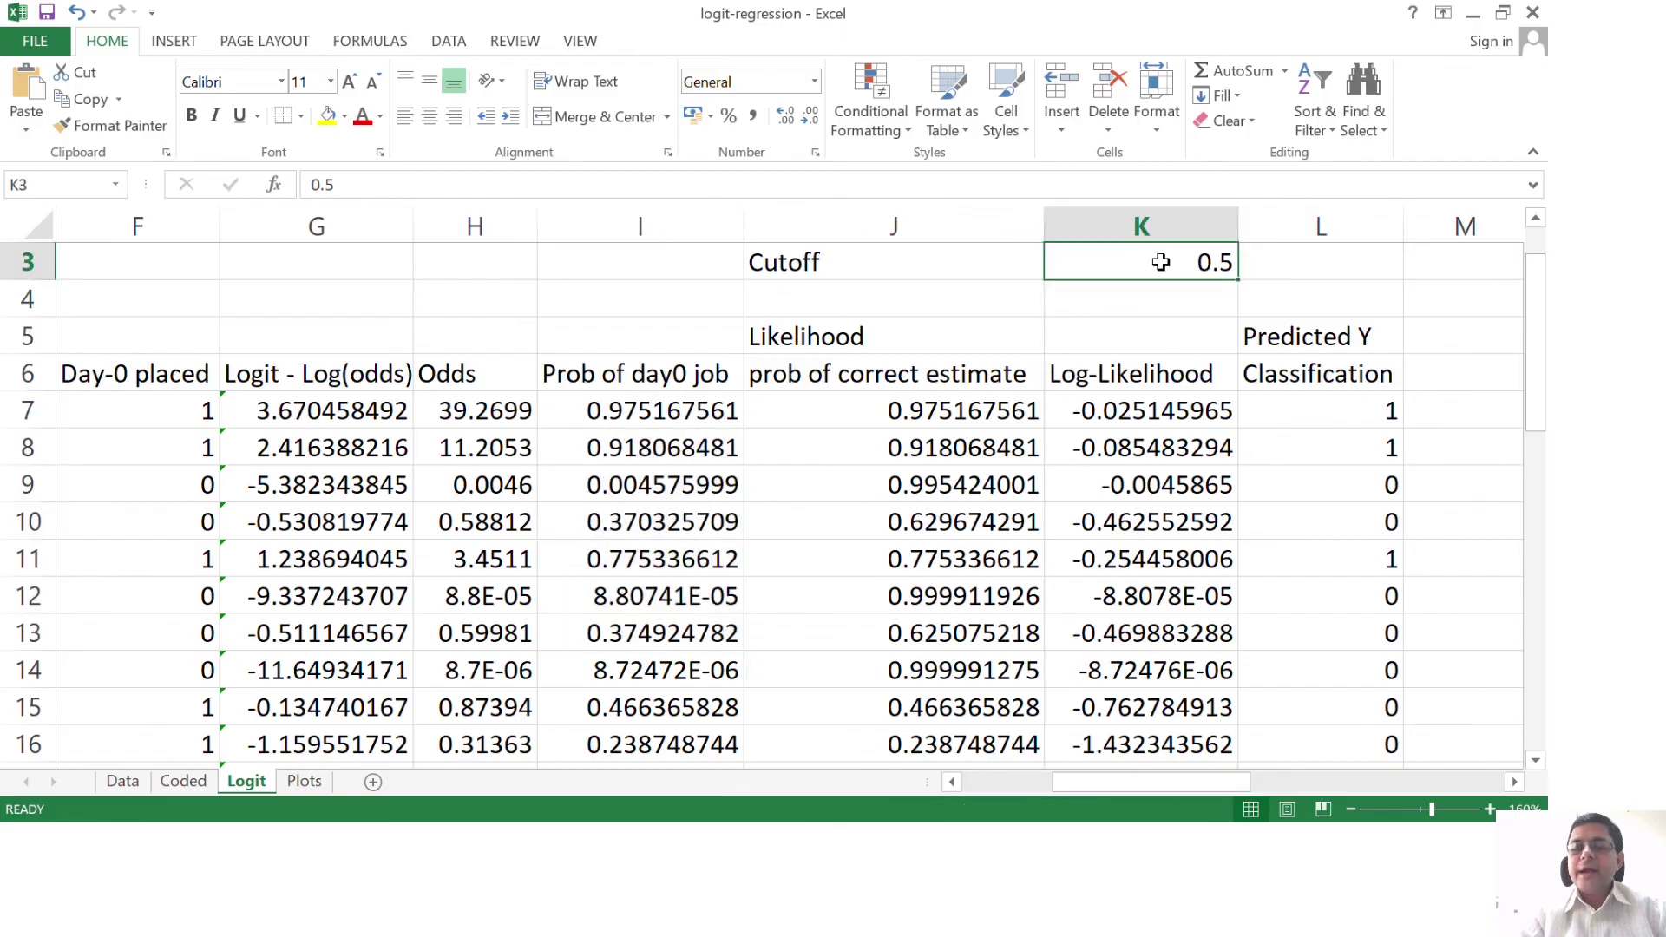